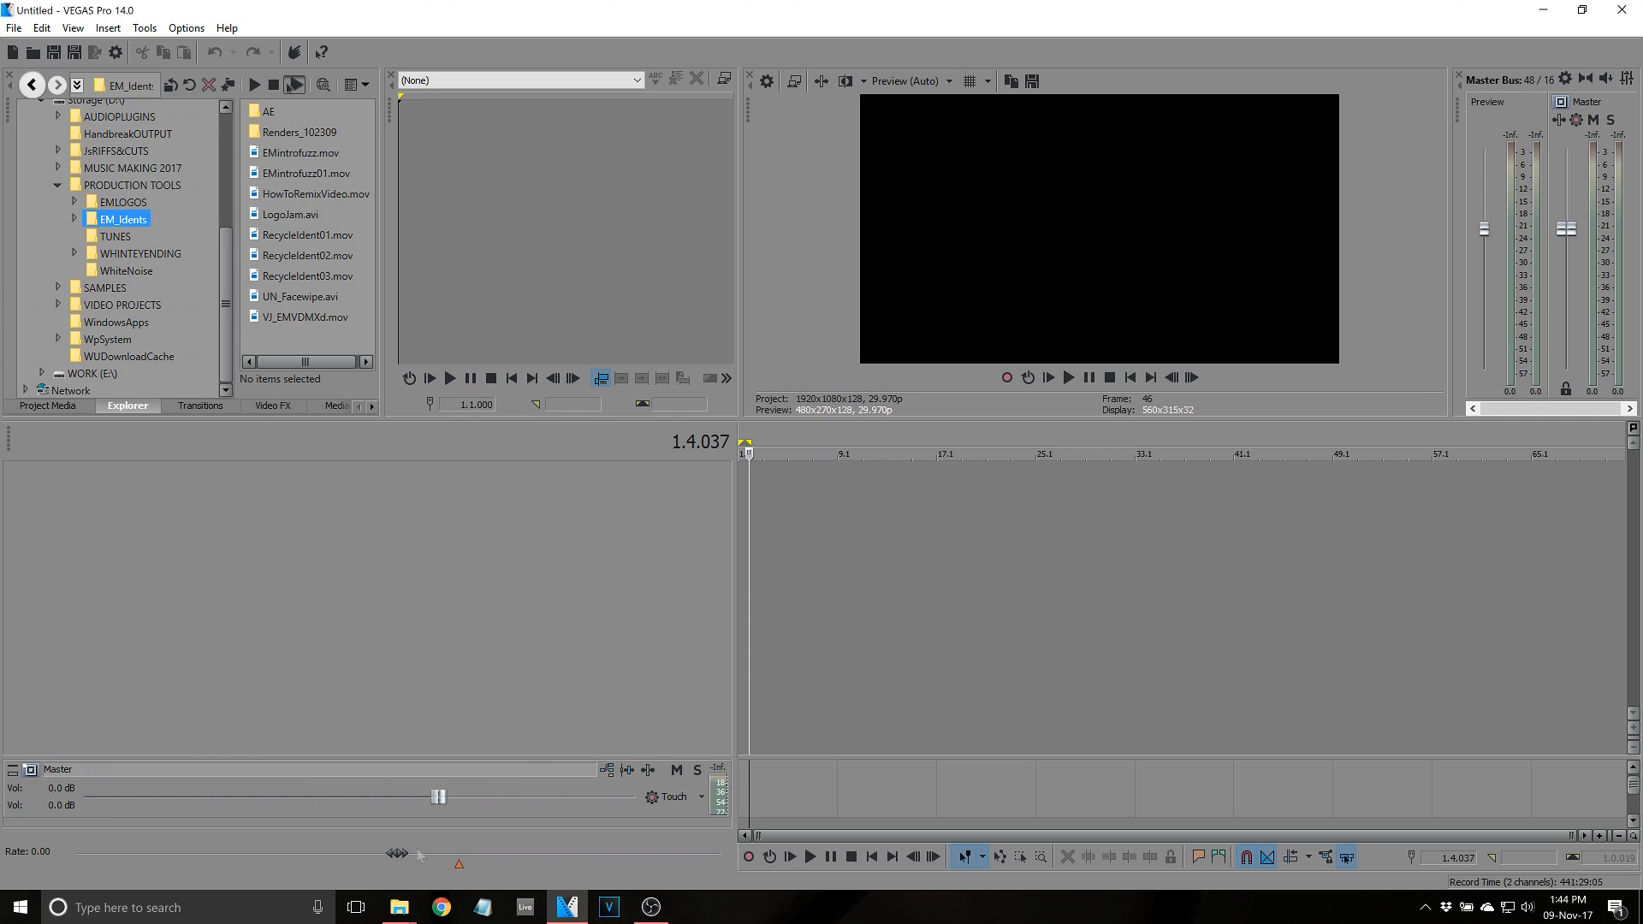
Import the His Girl Friday movie with matching project video settings and move it far along the timeline, to about measure 14,728
mouse_move(399, 906)
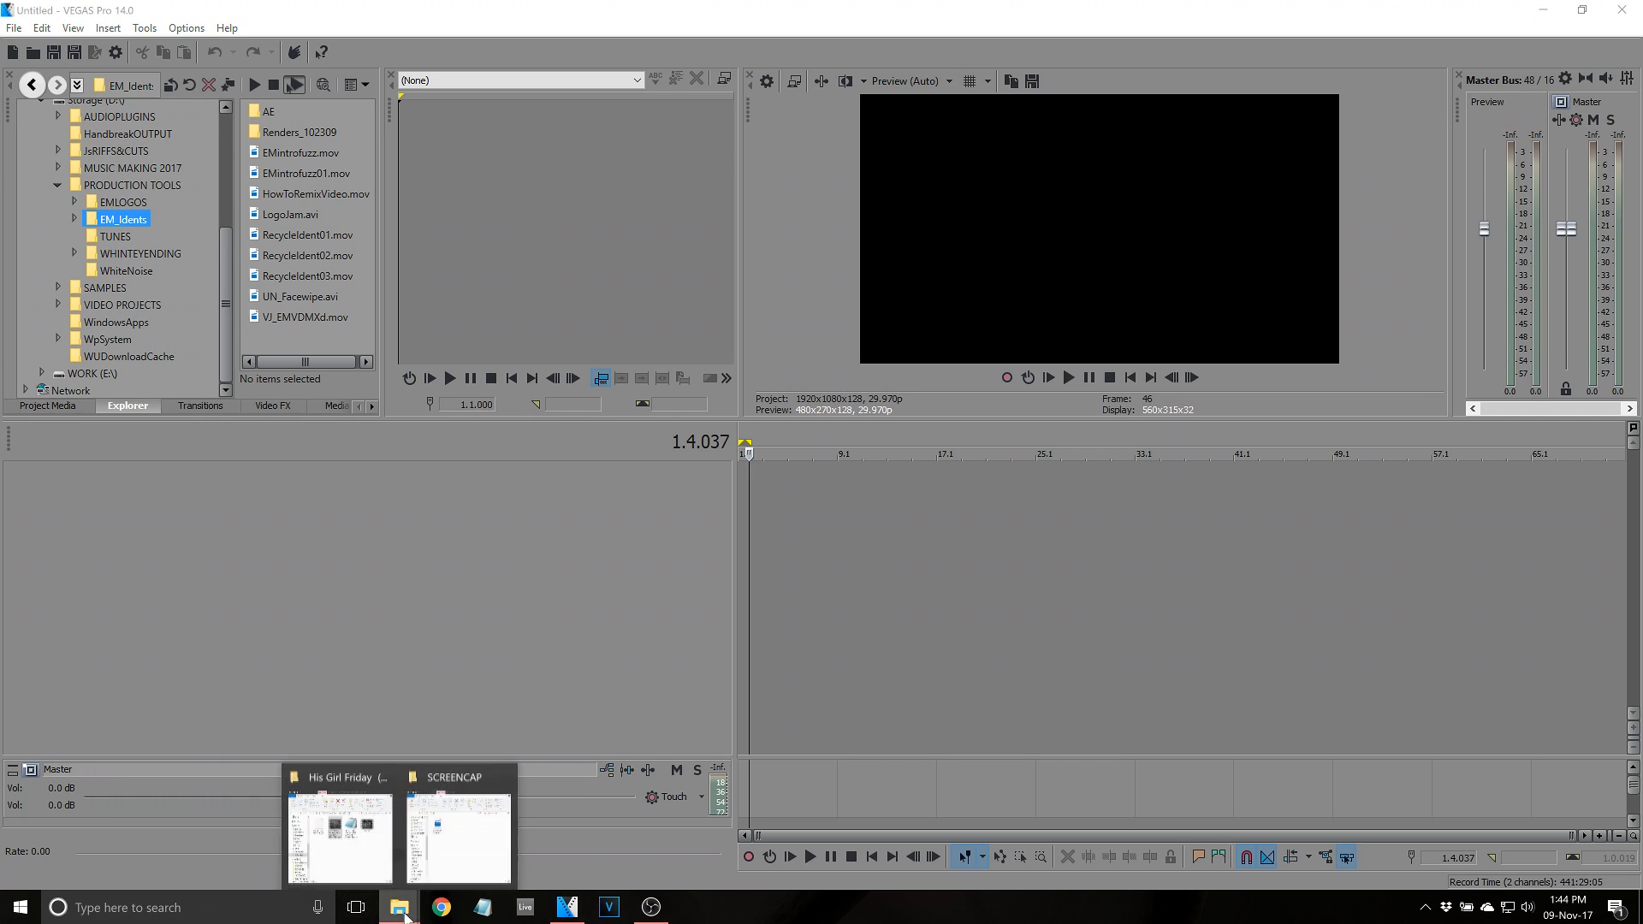
click(377, 873)
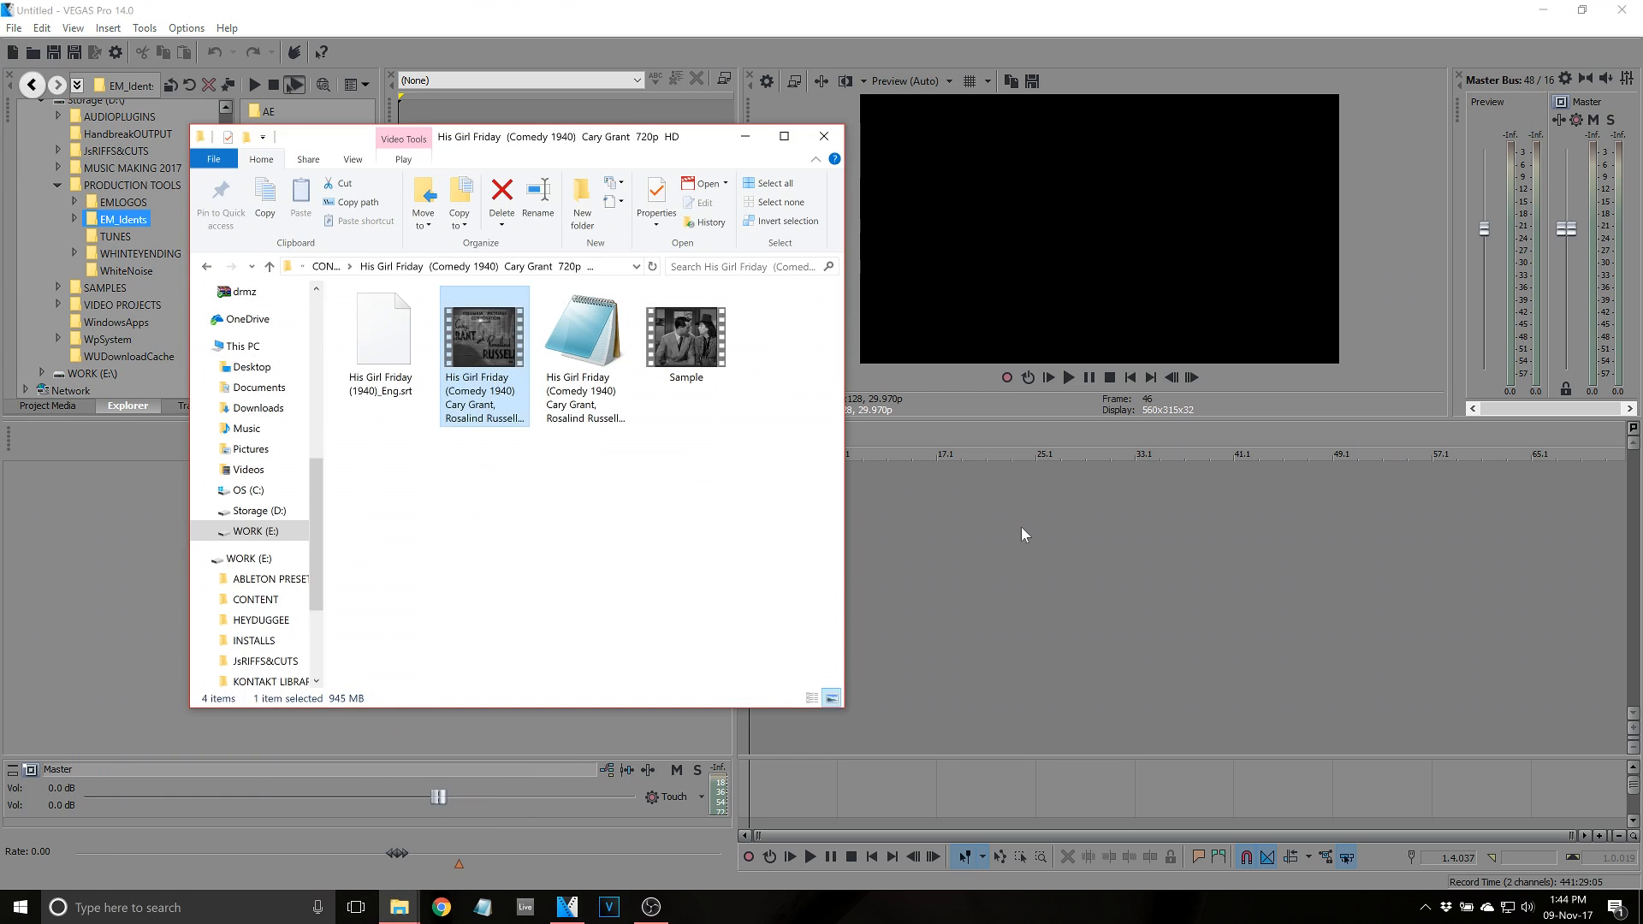
drag(1020, 526, 1020, 526)
drag(1641, 490, 1642, 493)
scroll(1540, 502, down, 2)
drag(1491, 502, 1638, 503)
scroll(1232, 514, down, 3)
Insert an empty video track above the movie and preview the opening of the movie clip
right_click(462, 485)
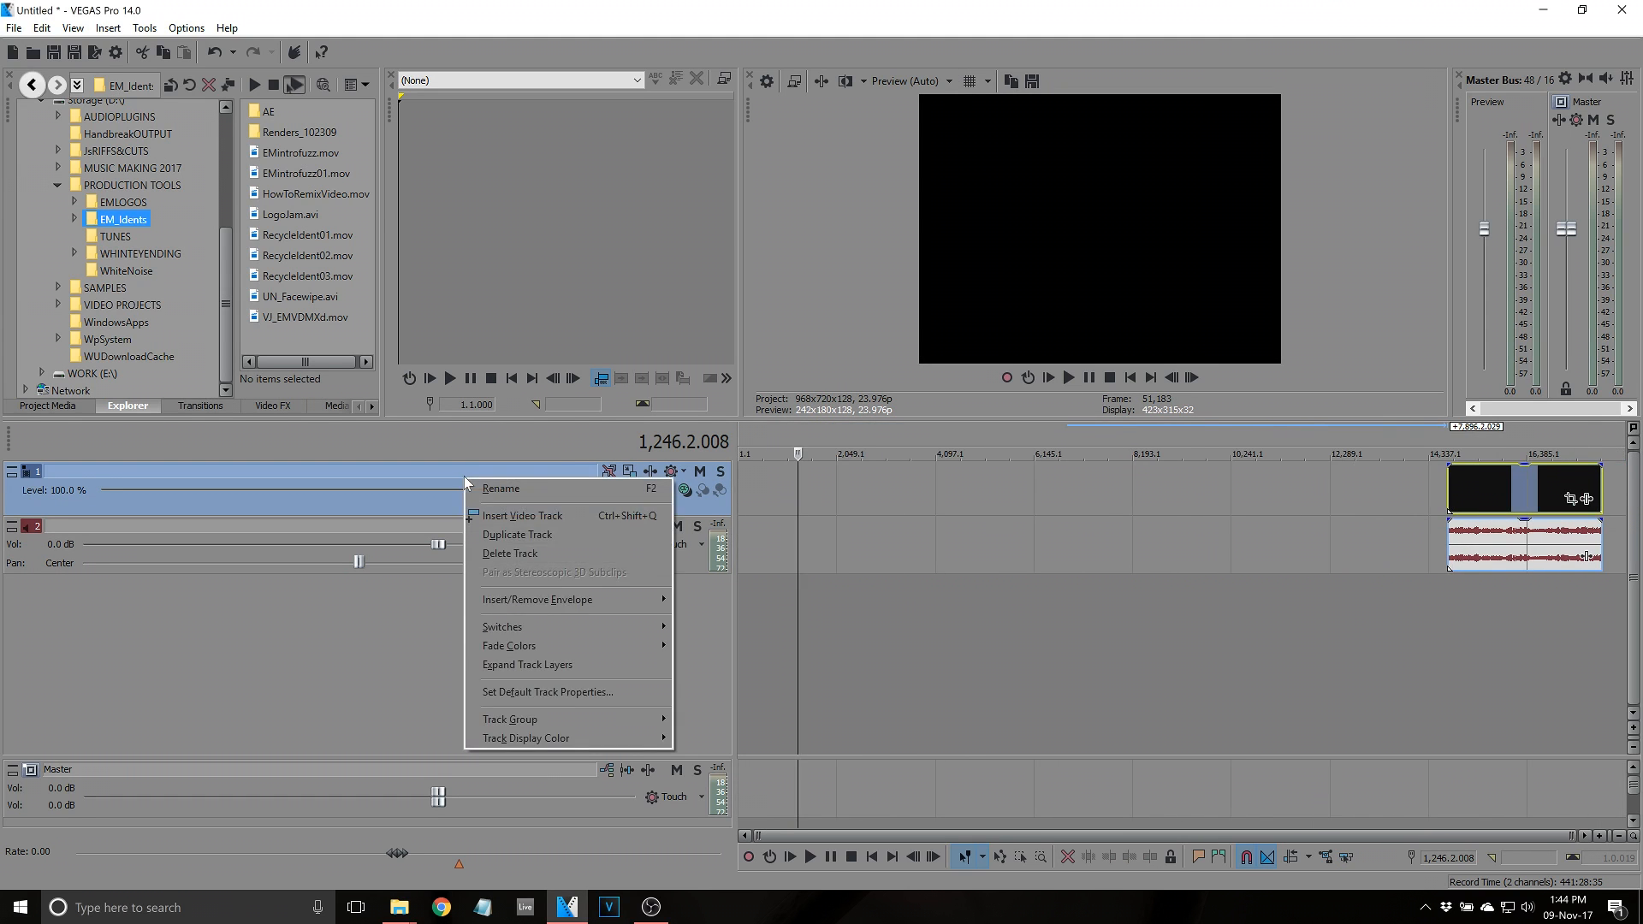
click(525, 502)
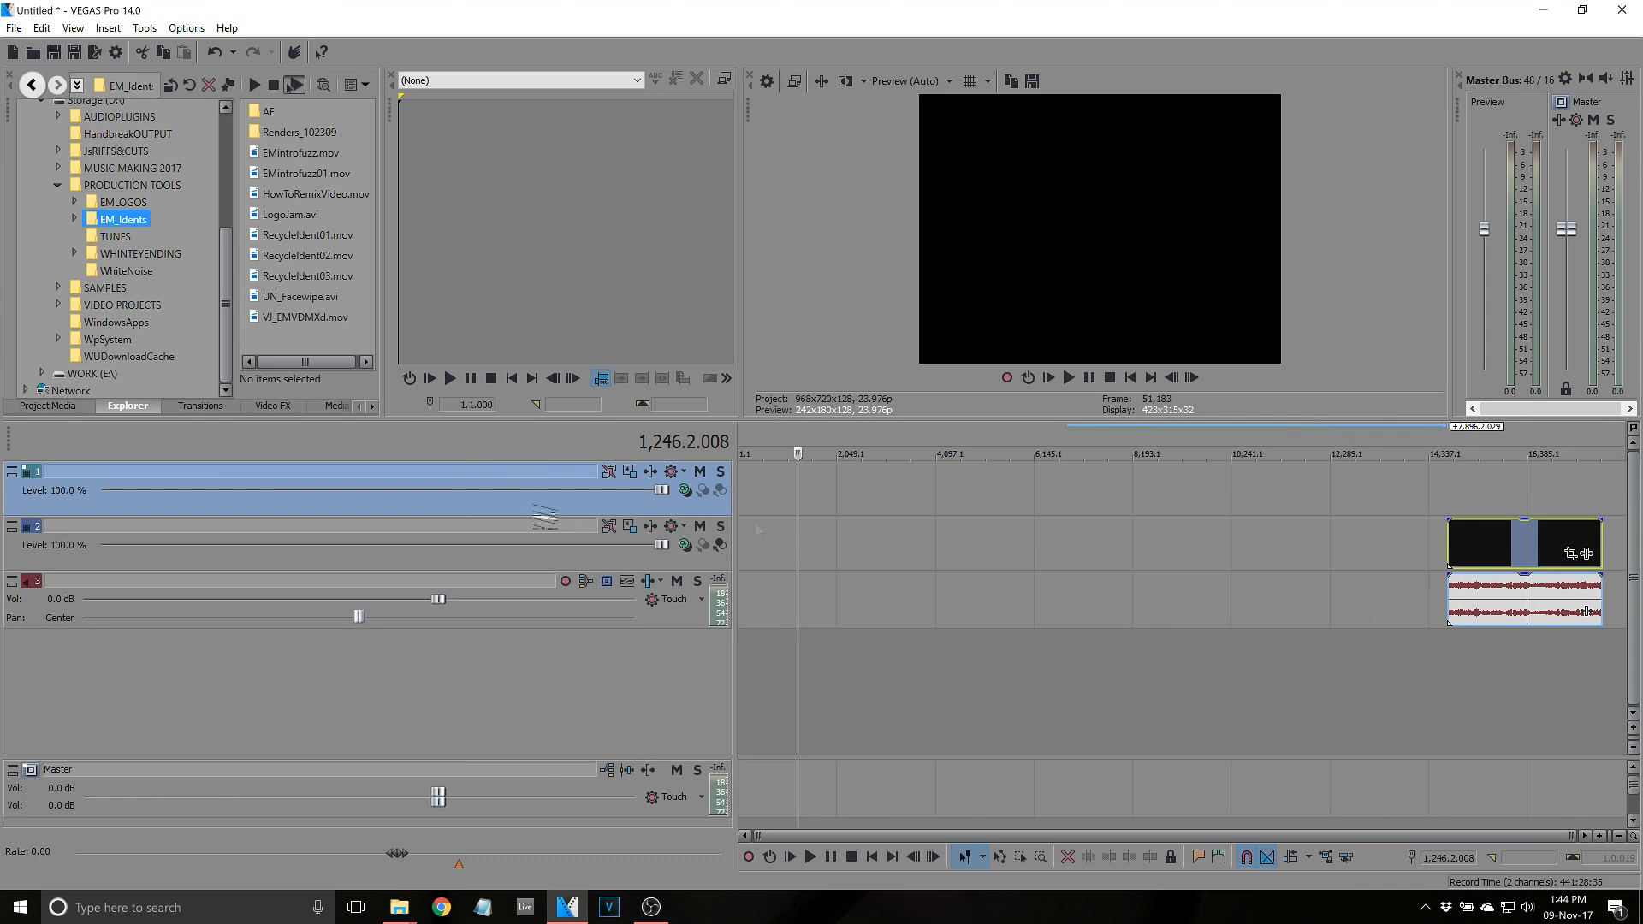
click(1484, 566)
scroll(1418, 589, up, 4)
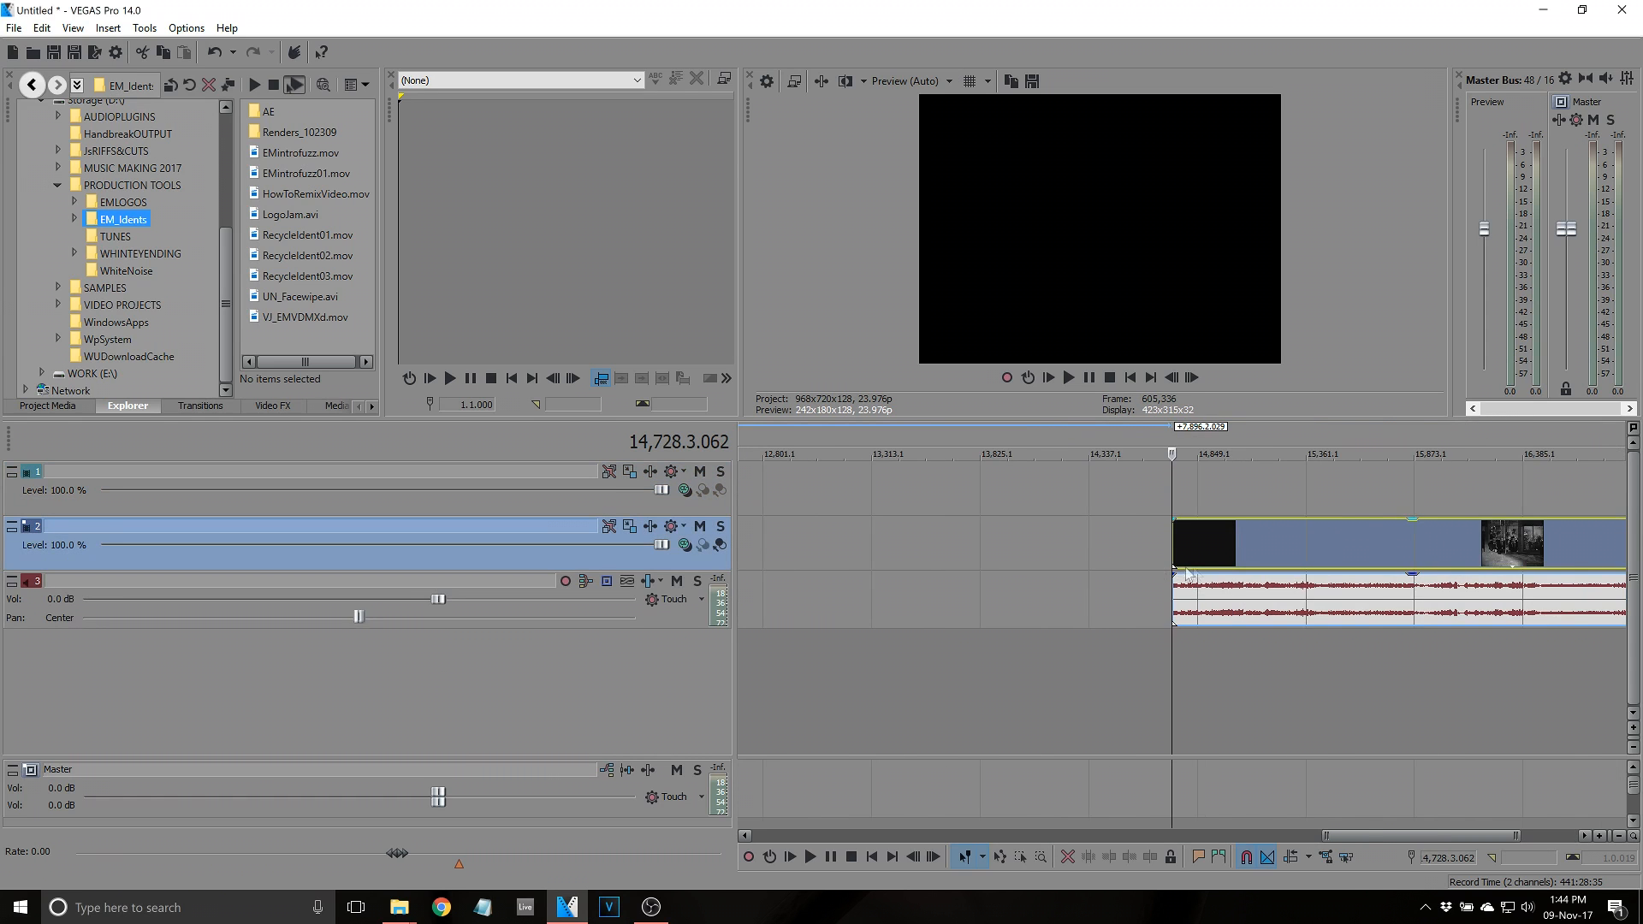
scroll(1198, 574, up, 3)
scroll(1257, 573, up, 3)
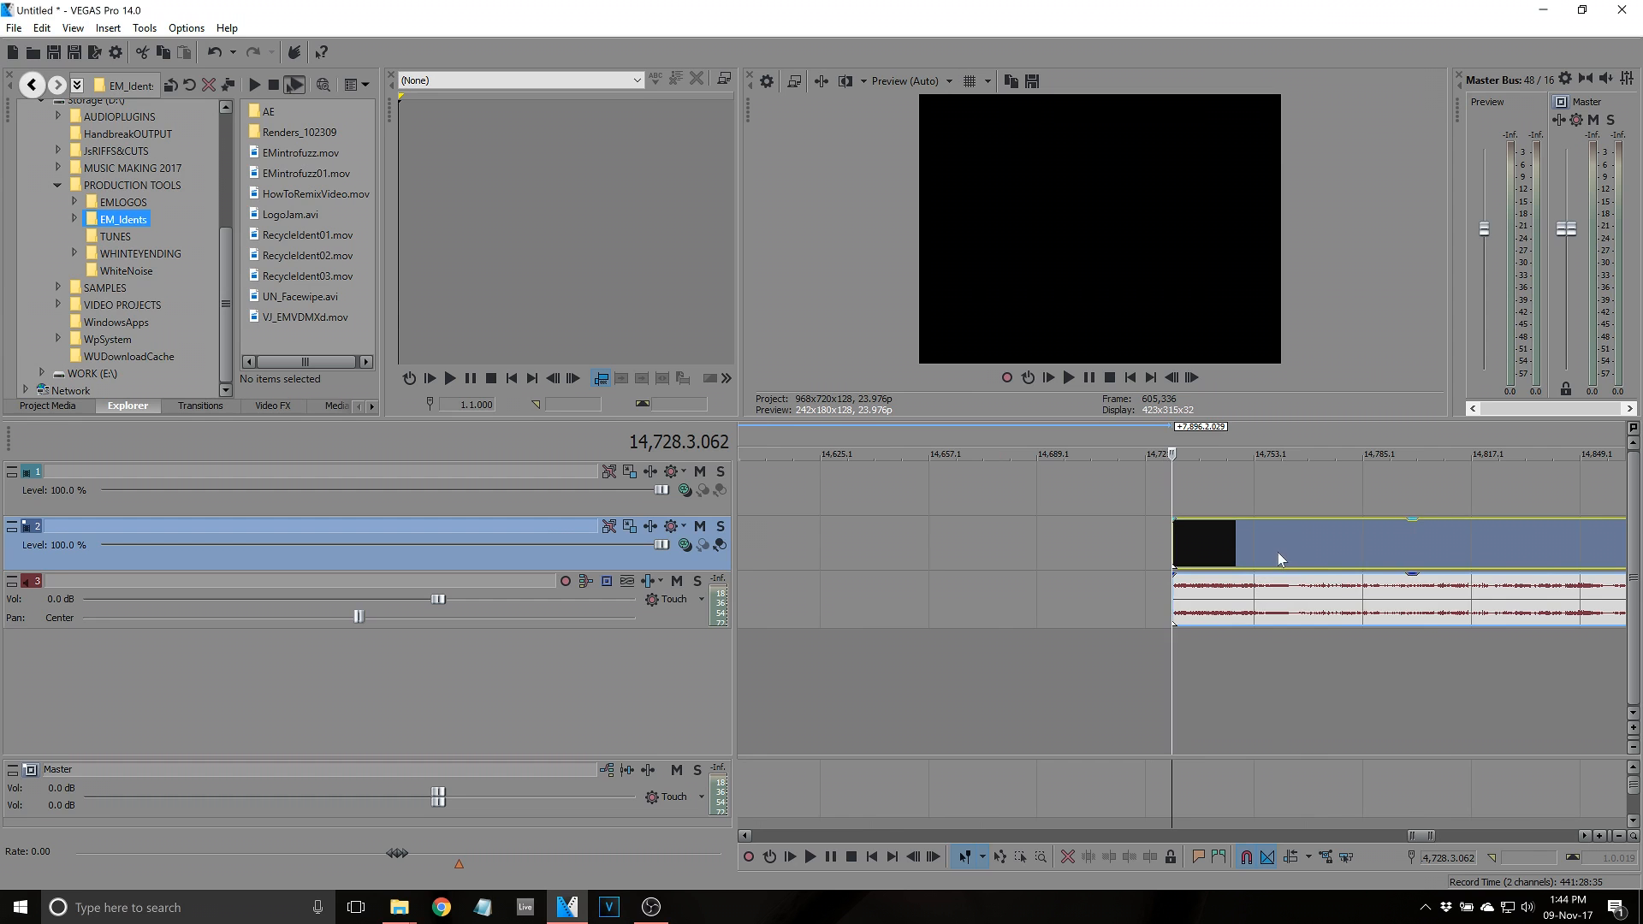
click(1281, 559)
click(1190, 539)
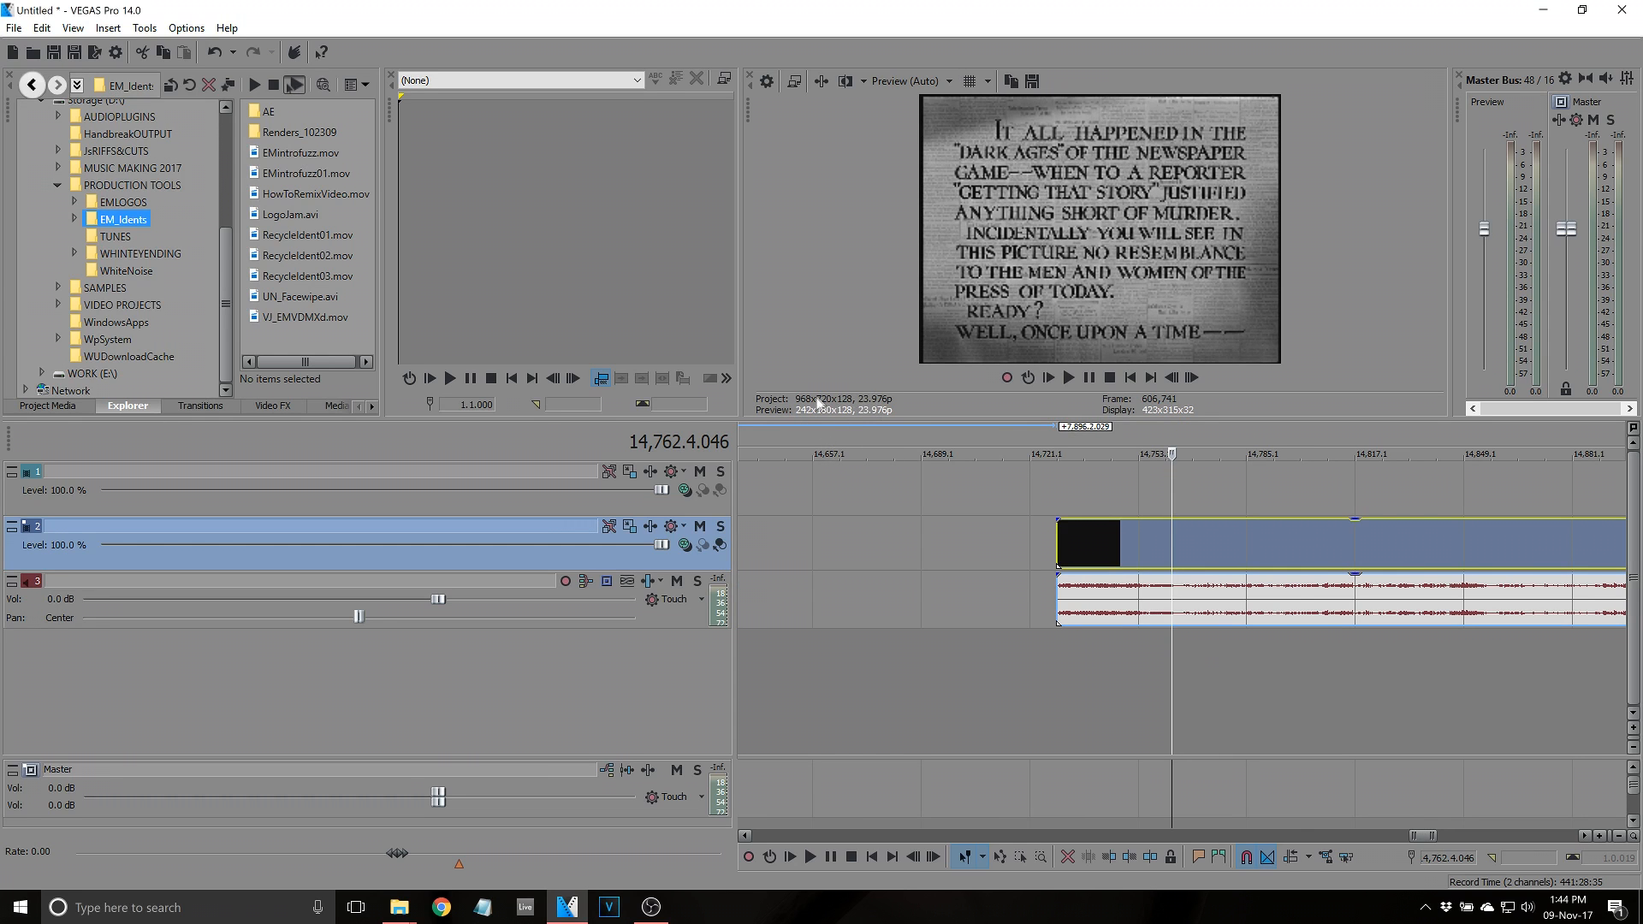
Check the project's video properties, including frame size and frame rate, without changing them
click(768, 82)
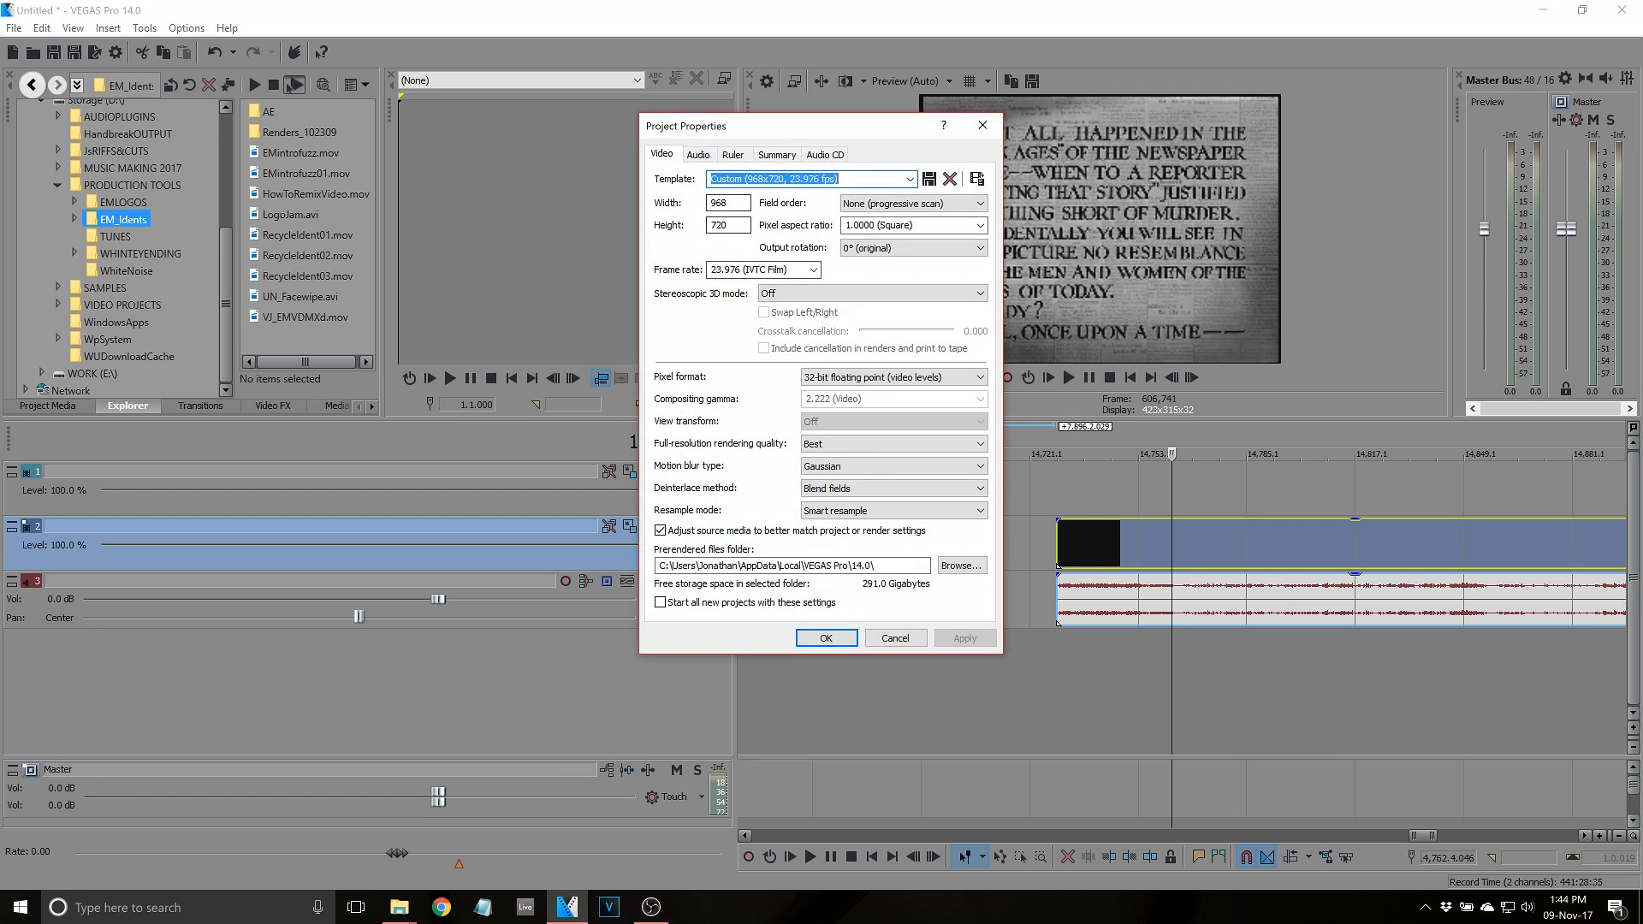
click(982, 127)
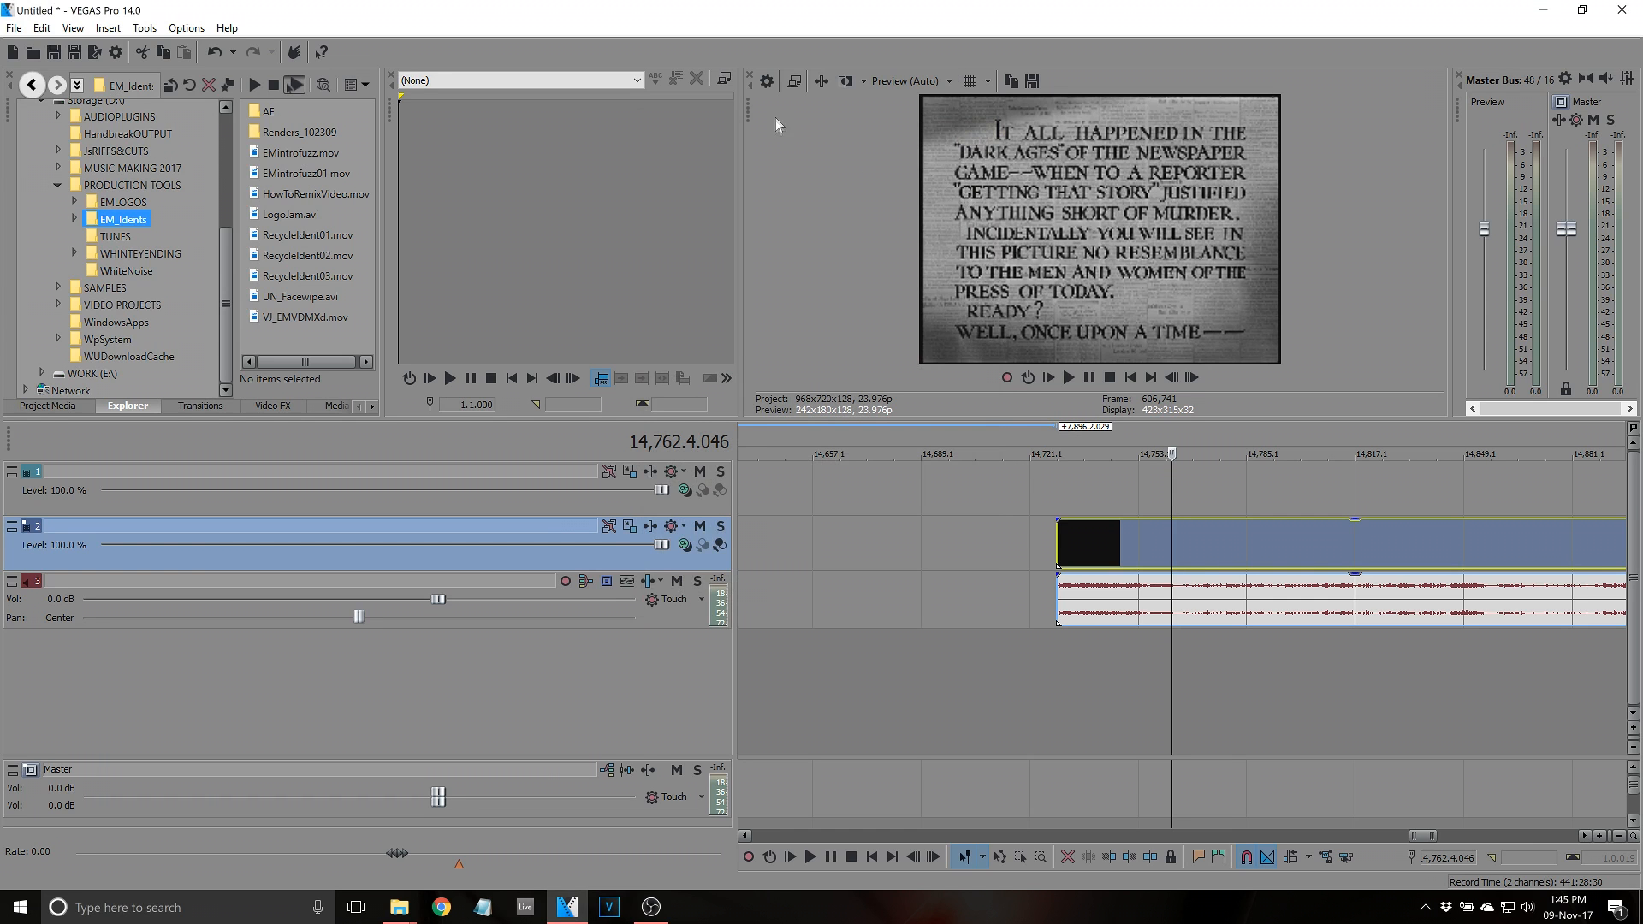
click(768, 83)
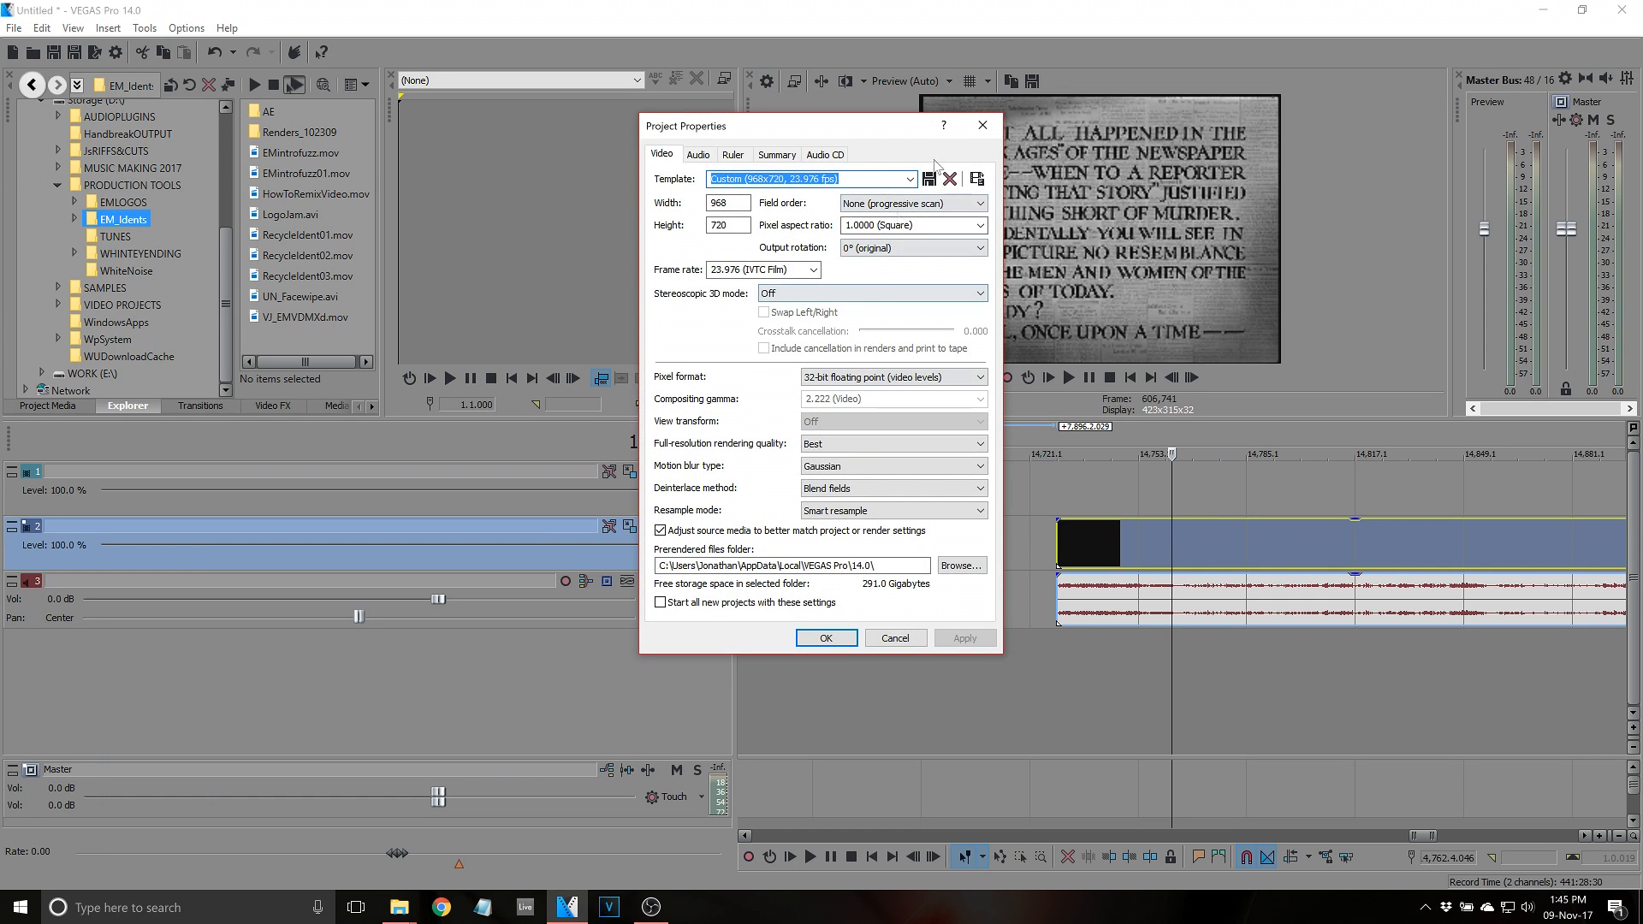
click(991, 134)
Enable Quantize to Frames and shift the movie clip slightly earlier on the timeline
click(1170, 602)
scroll(1172, 602, up, 2)
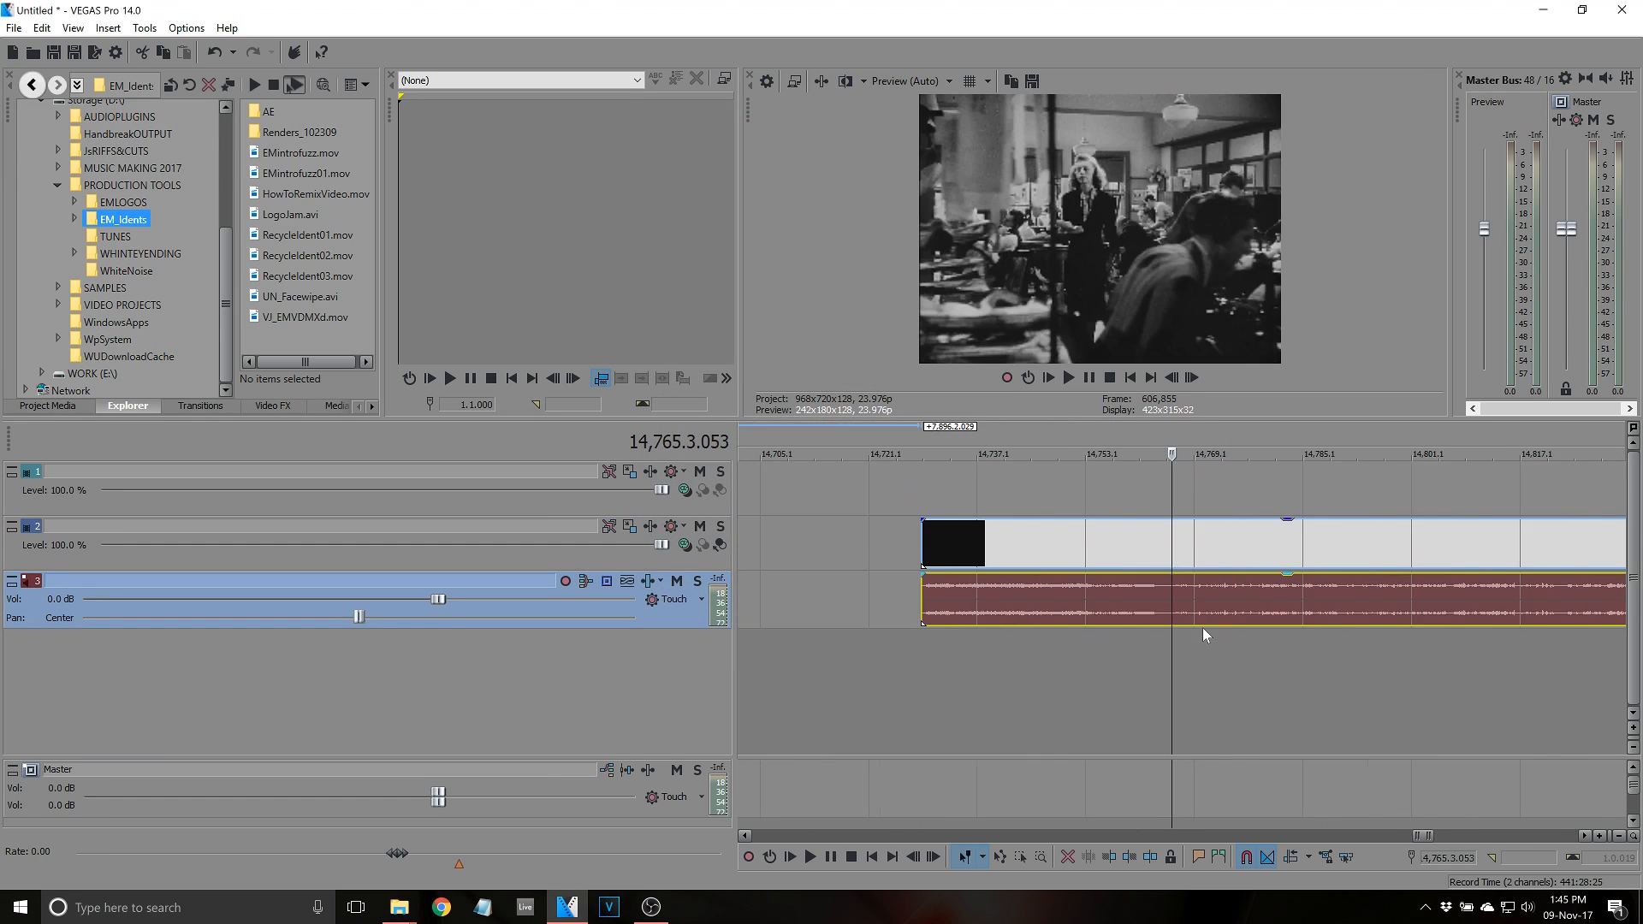
scroll(1198, 624, up, 4)
click(187, 28)
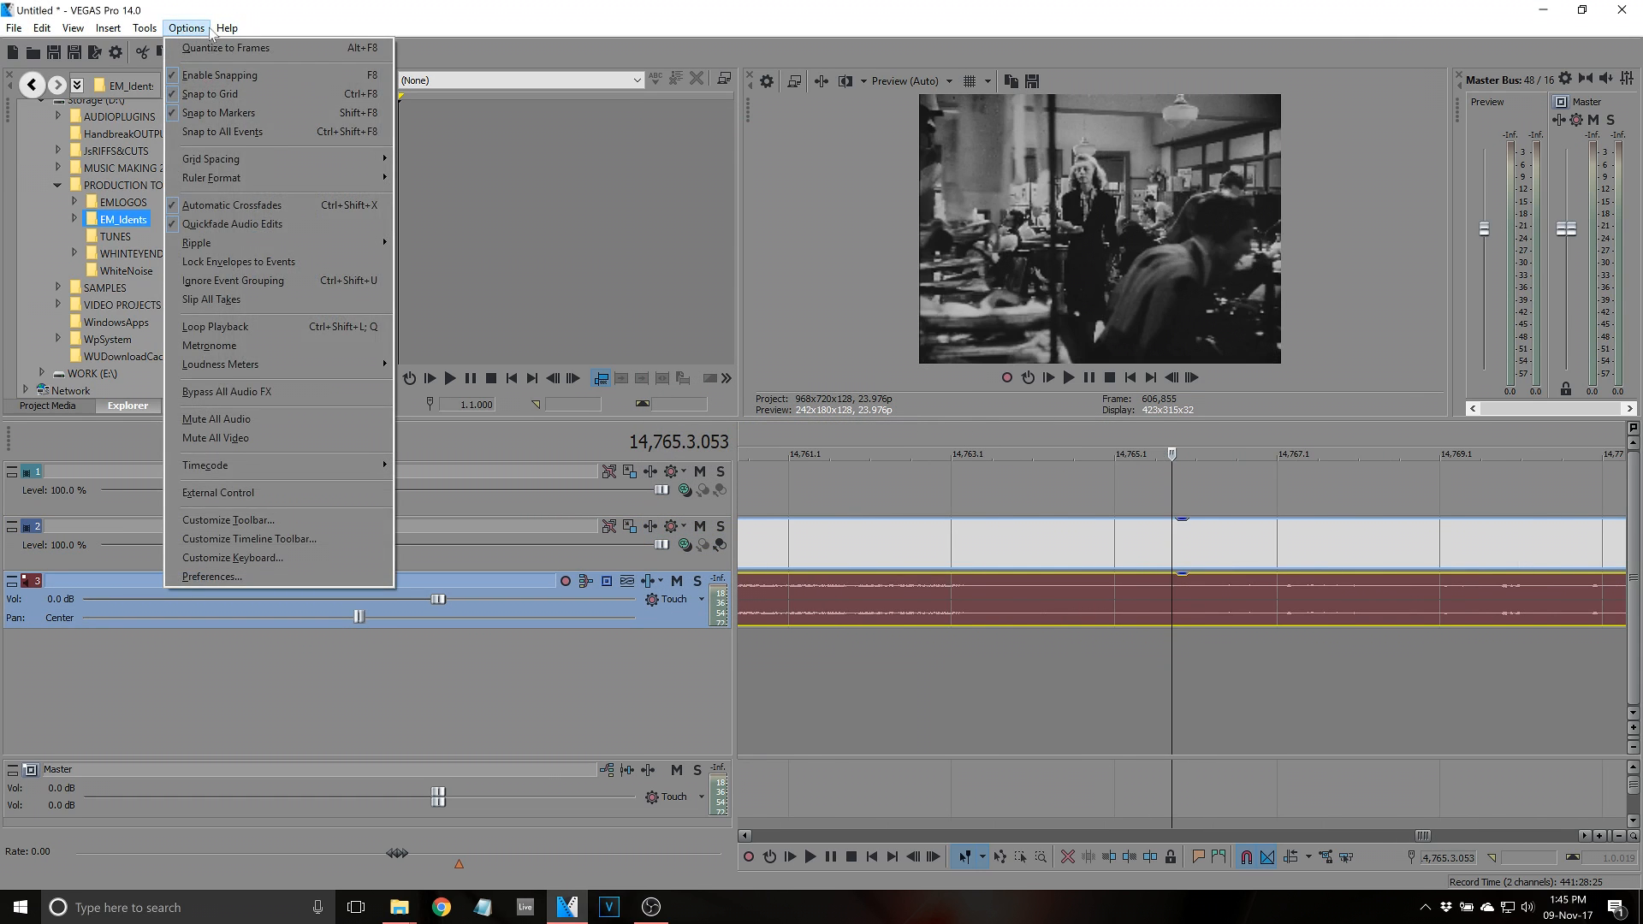
click(220, 48)
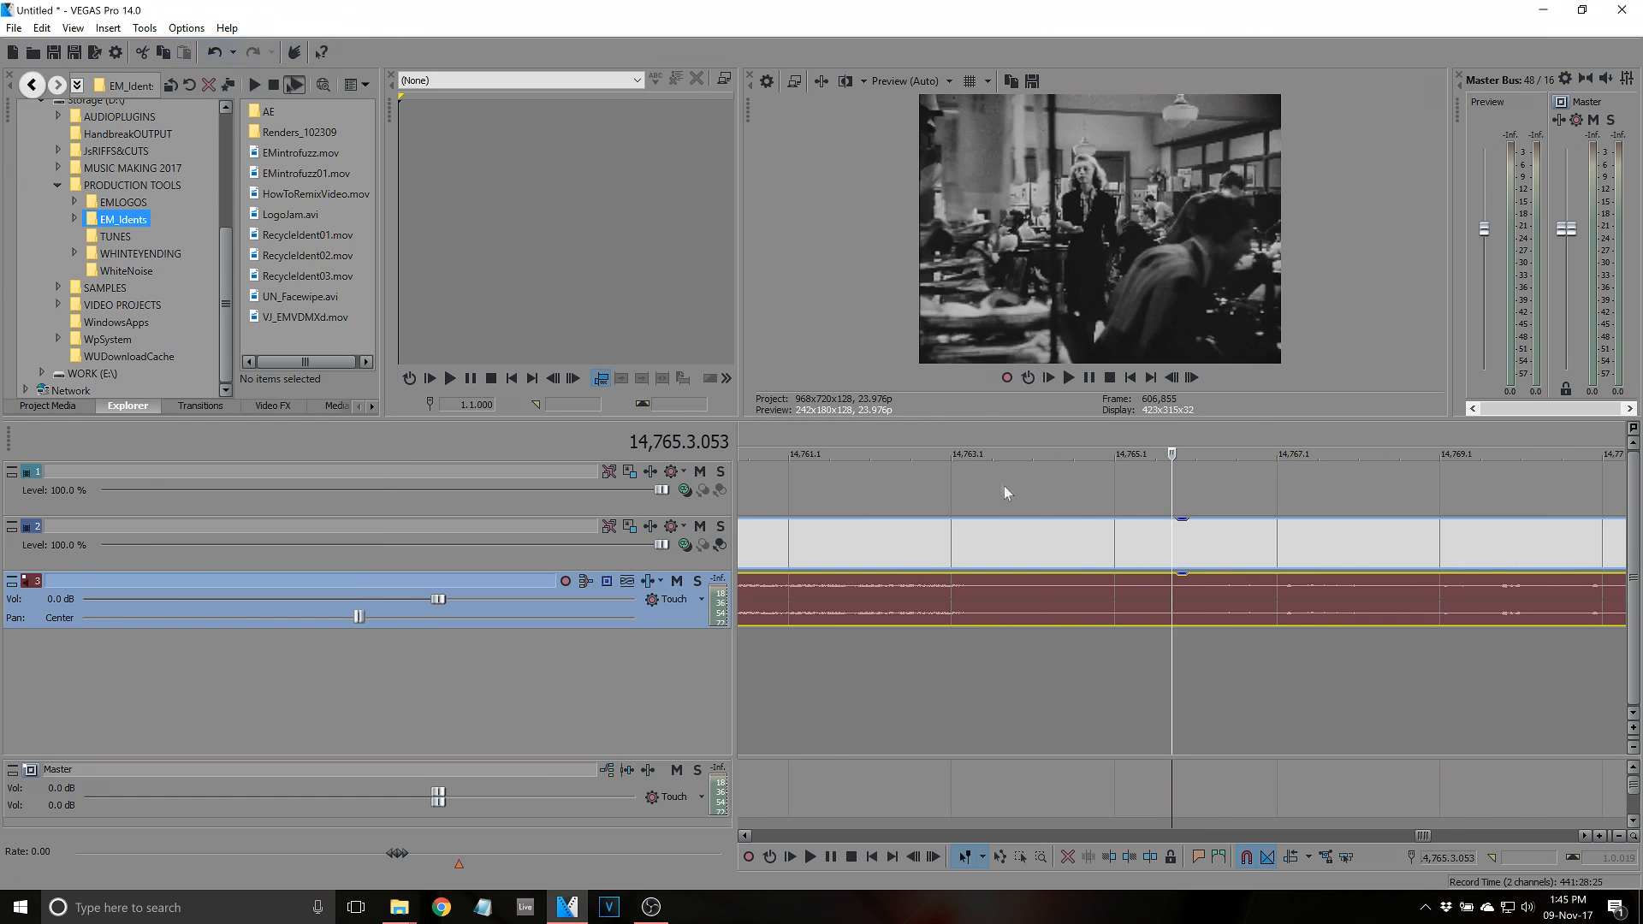
click(1023, 556)
scroll(1023, 558, down, 3)
scroll(1163, 609, up, 4)
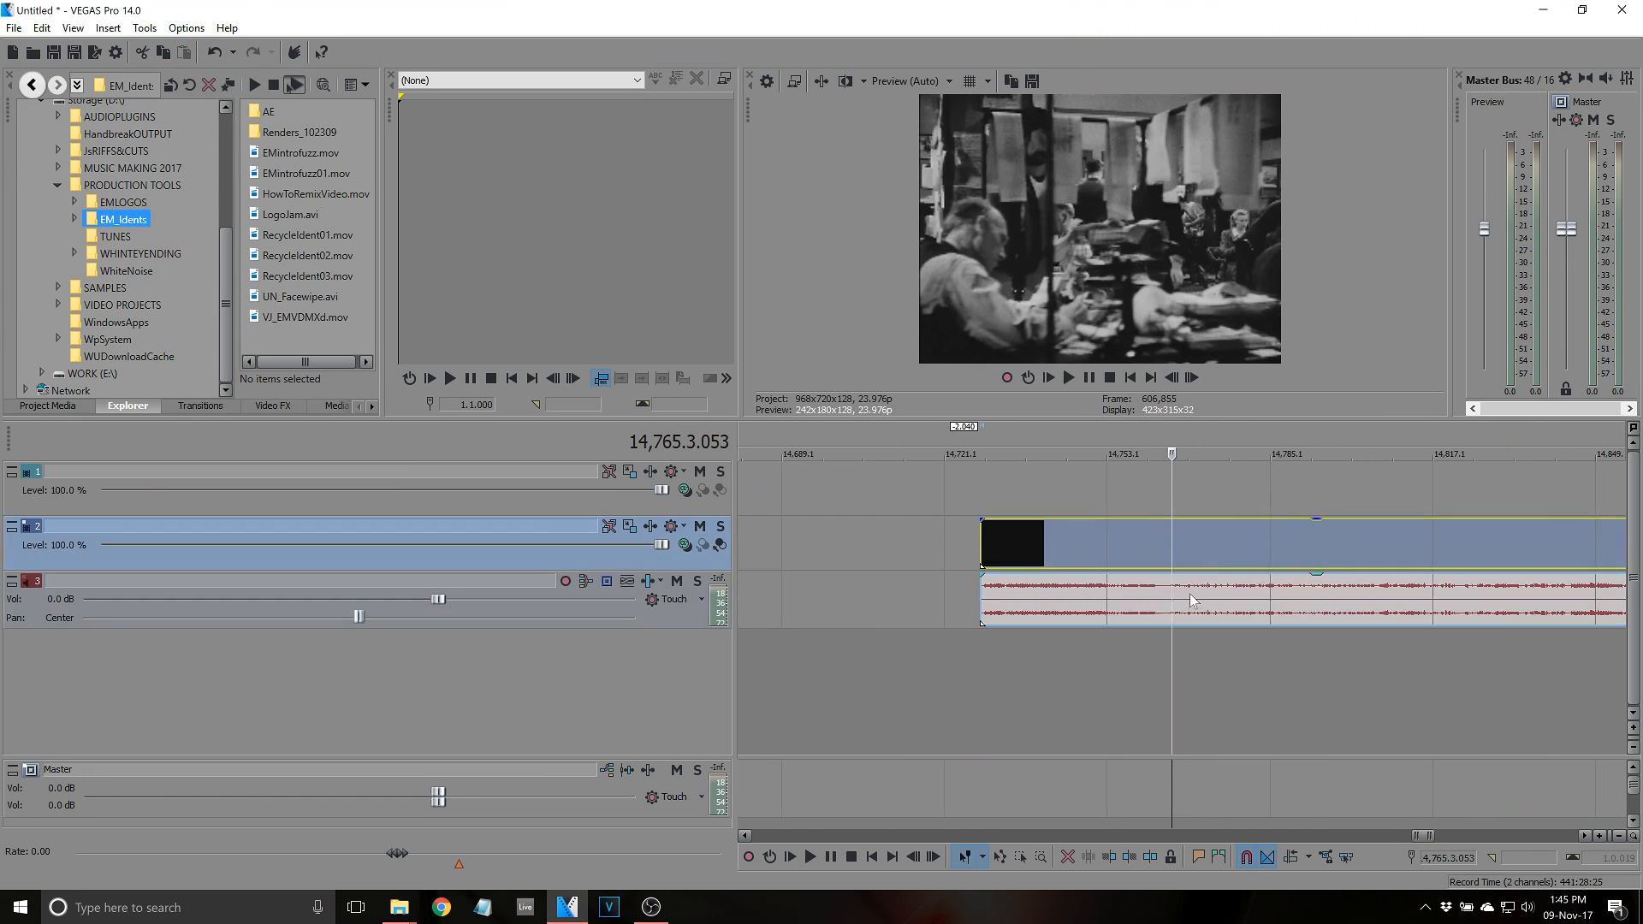
Place the playhead at several points in the magnified movie clip to examine how it aligns with frames
click(1193, 612)
key(Right)
key(Right)
key(Right)
key(Right)
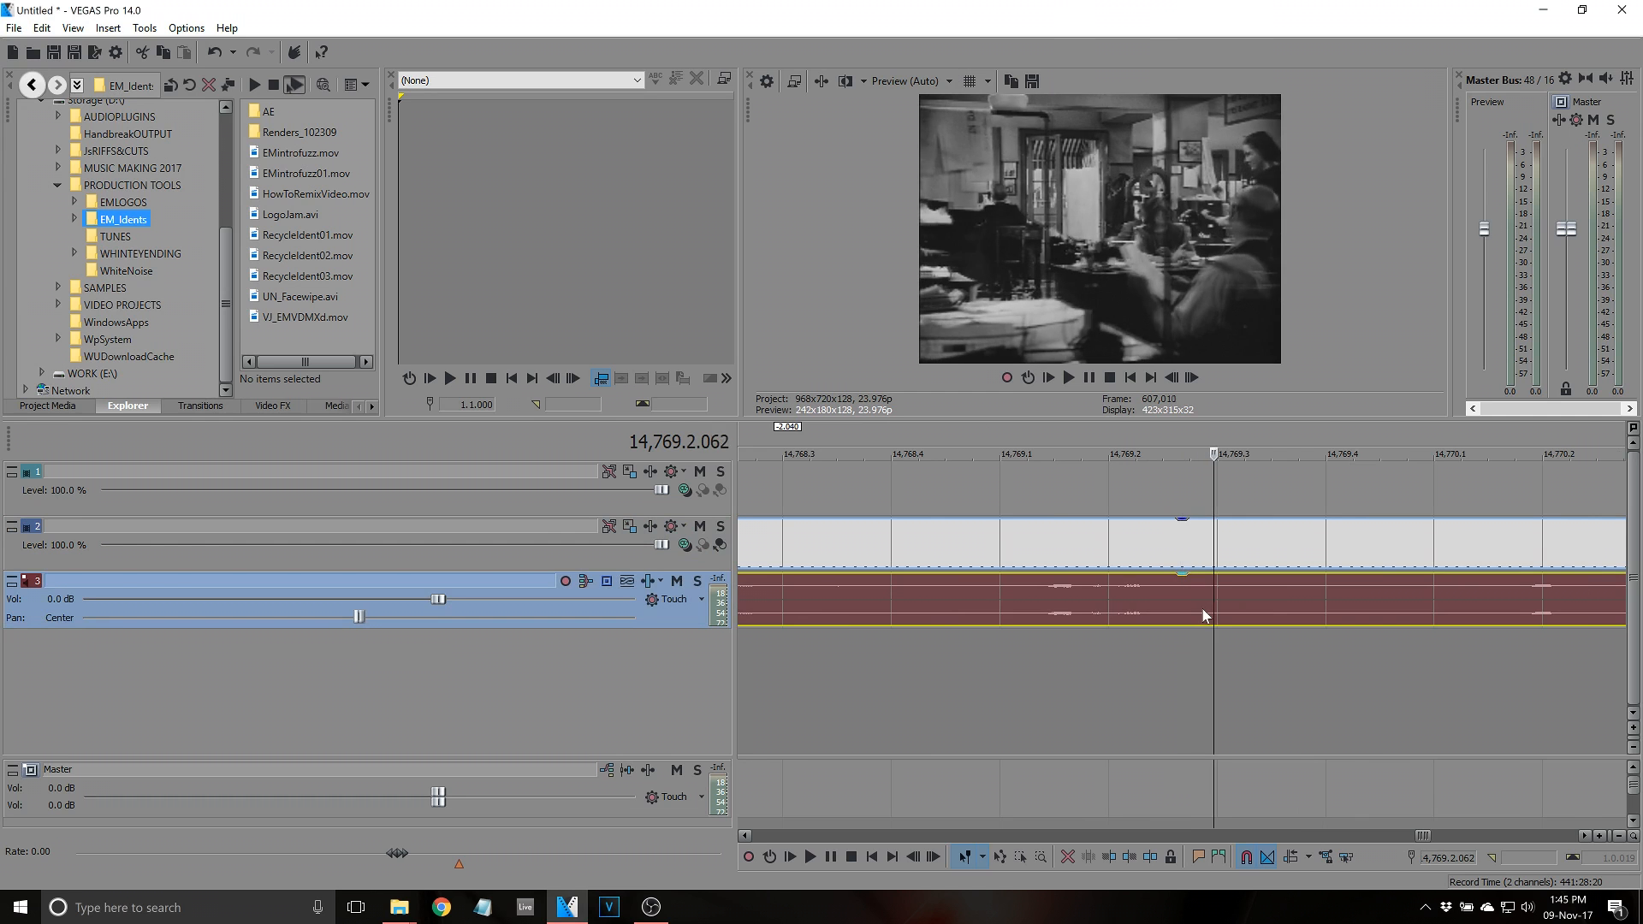
click(1302, 686)
drag(1373, 645, 1383, 643)
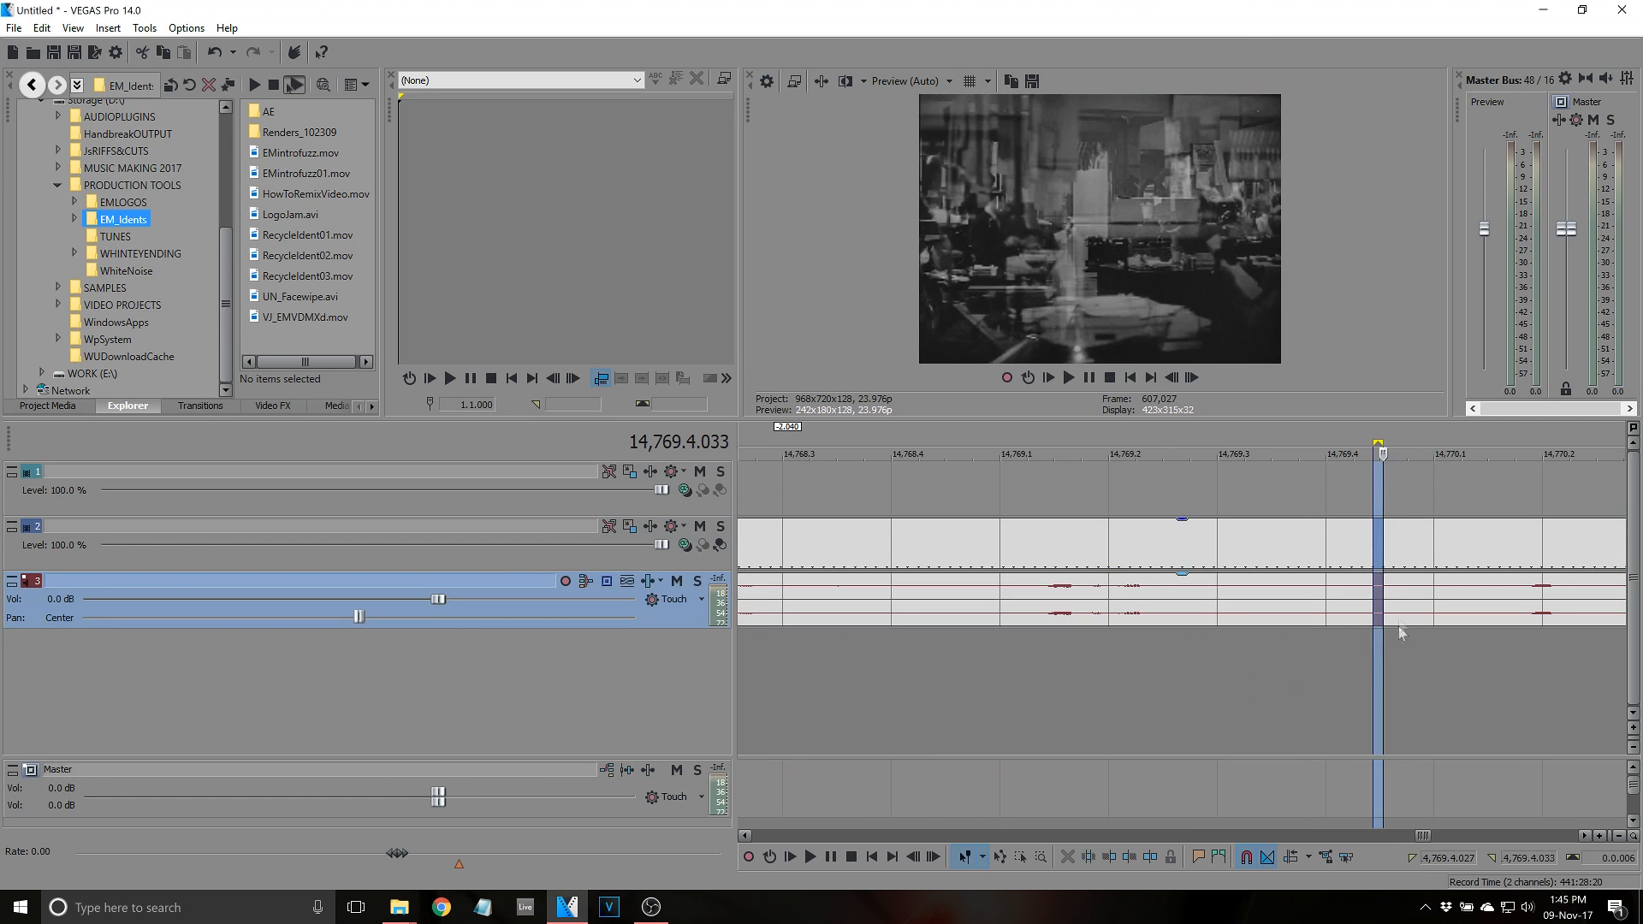
click(1403, 639)
click(1414, 643)
click(1462, 617)
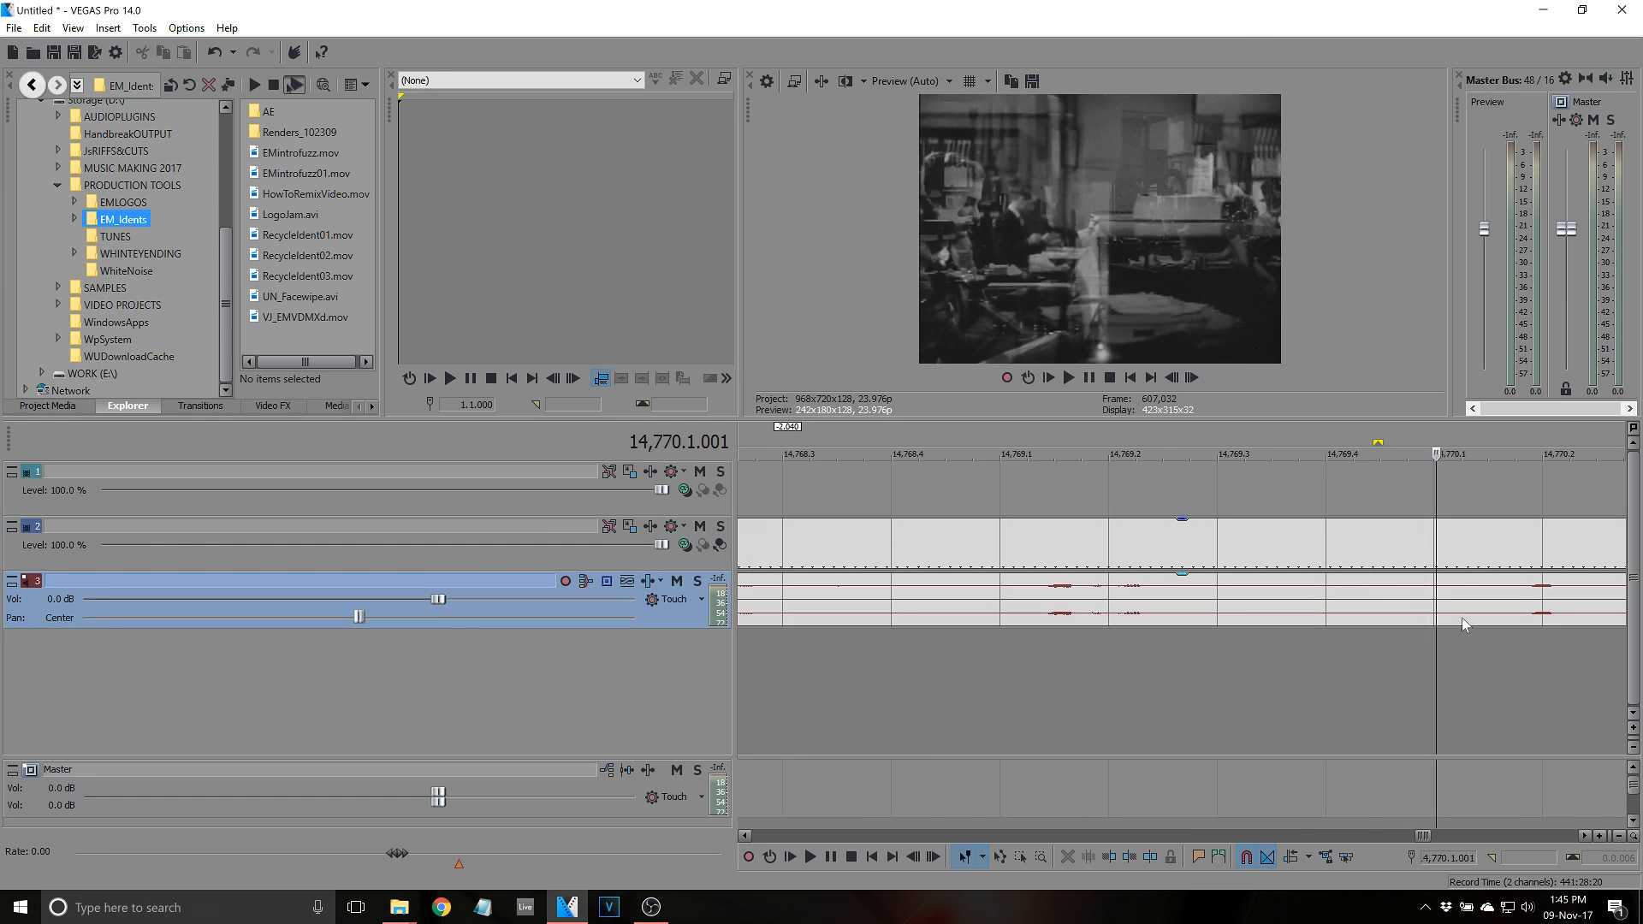
Step the playhead forward frame by frame from measure 14,770 and watch the preview
key(Right)
key(Right)
key(Right)
key(Right)
key(Right)
key(Right)
key(Right)
key(Right)
key(Right)
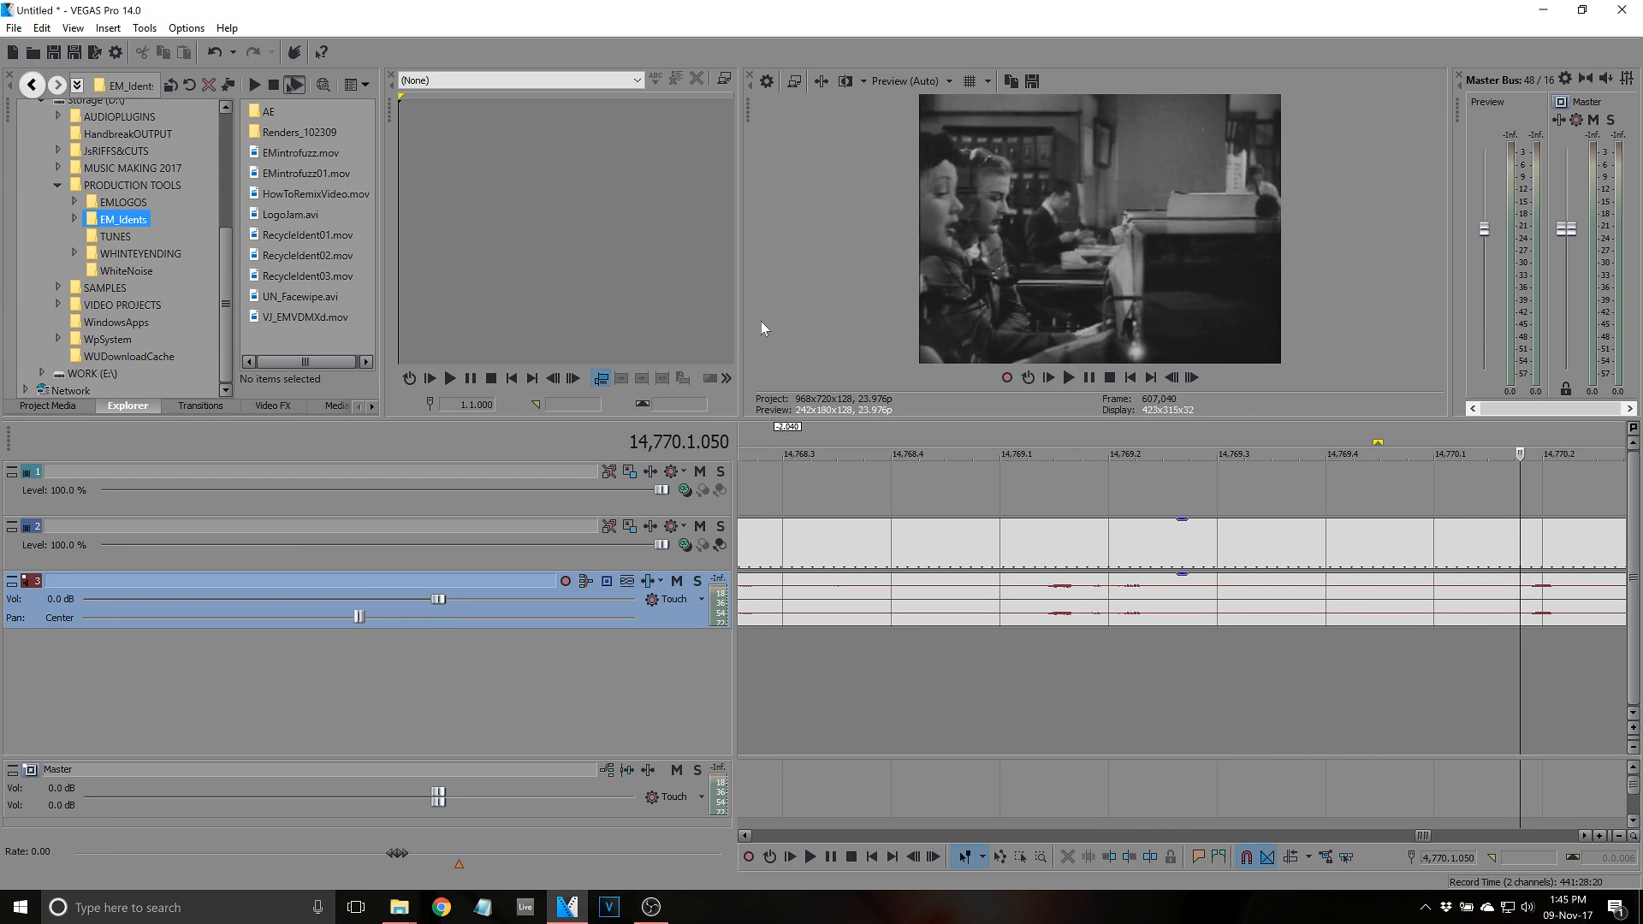
Turn off Quantize to Frames and shift the movie clip slightly later, off the frame grid
mouse_move(497, 144)
mouse_down()
mouse_move(478, 130)
mouse_move(494, 130)
mouse_up()
click(168, 28)
click(1532, 612)
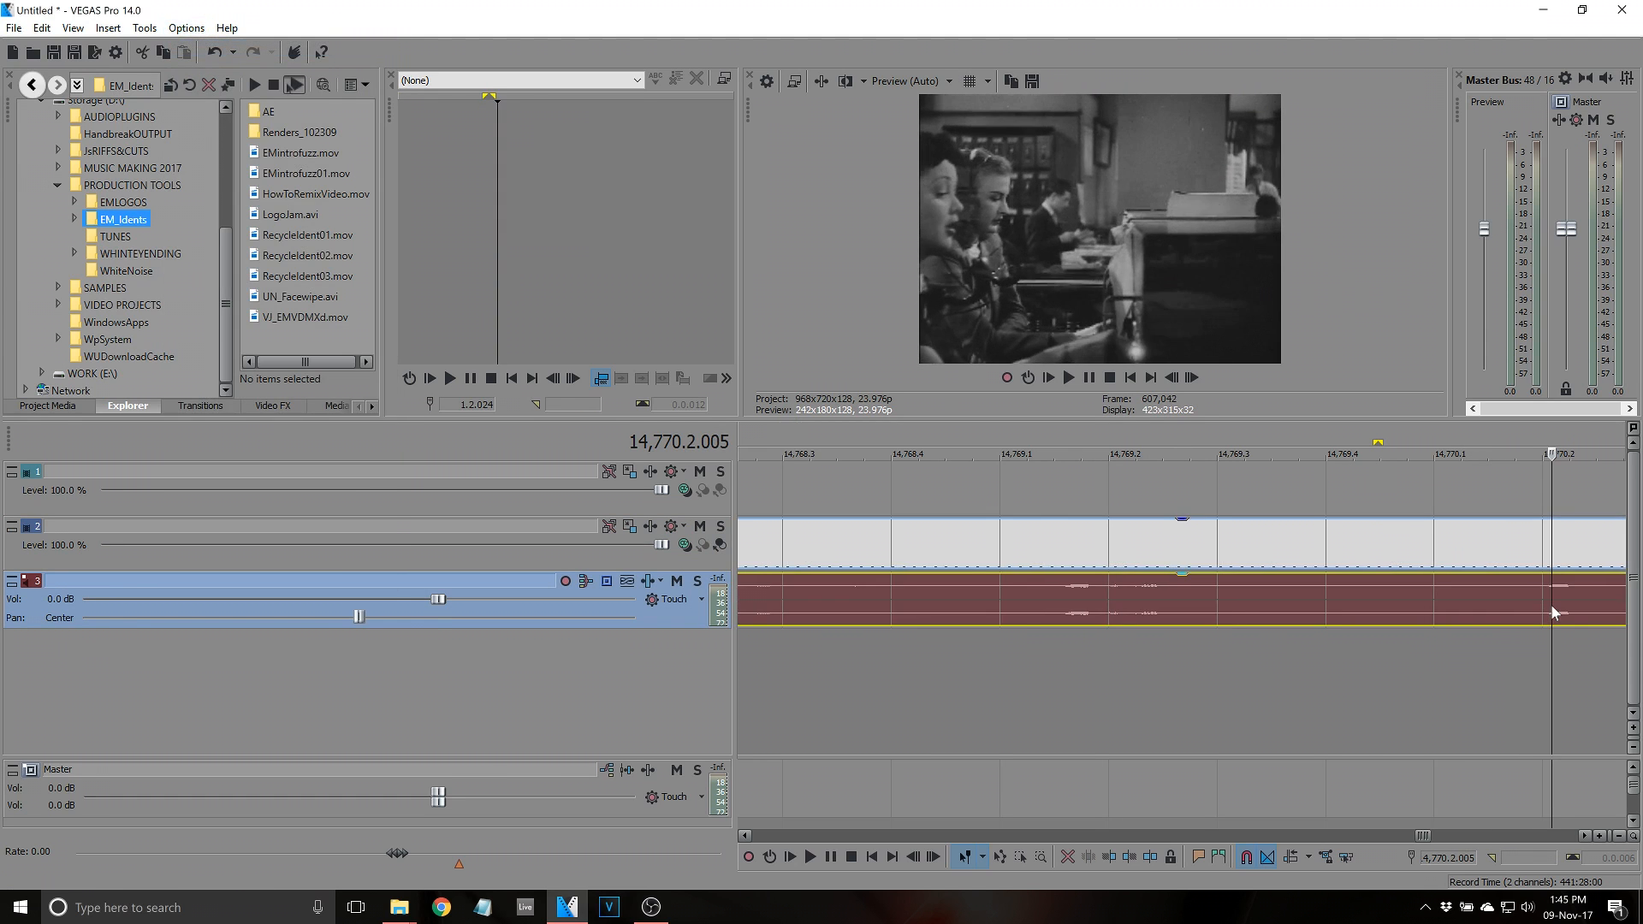
click(1572, 602)
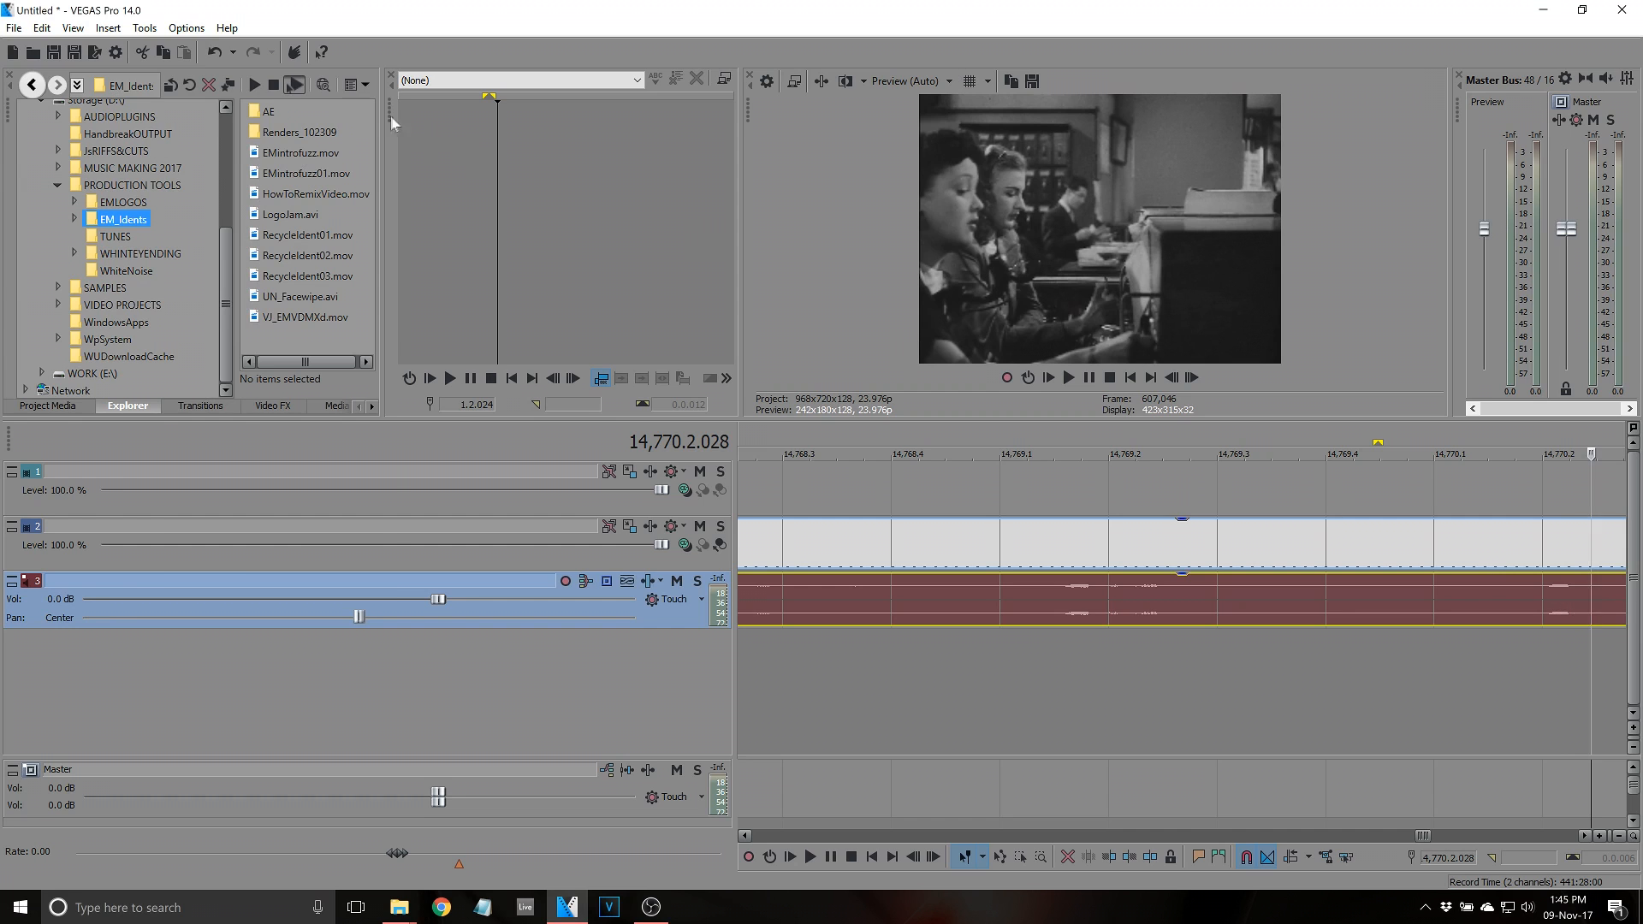
Turn Quantize to Frames back on and shift the movie clip slightly earlier
click(186, 28)
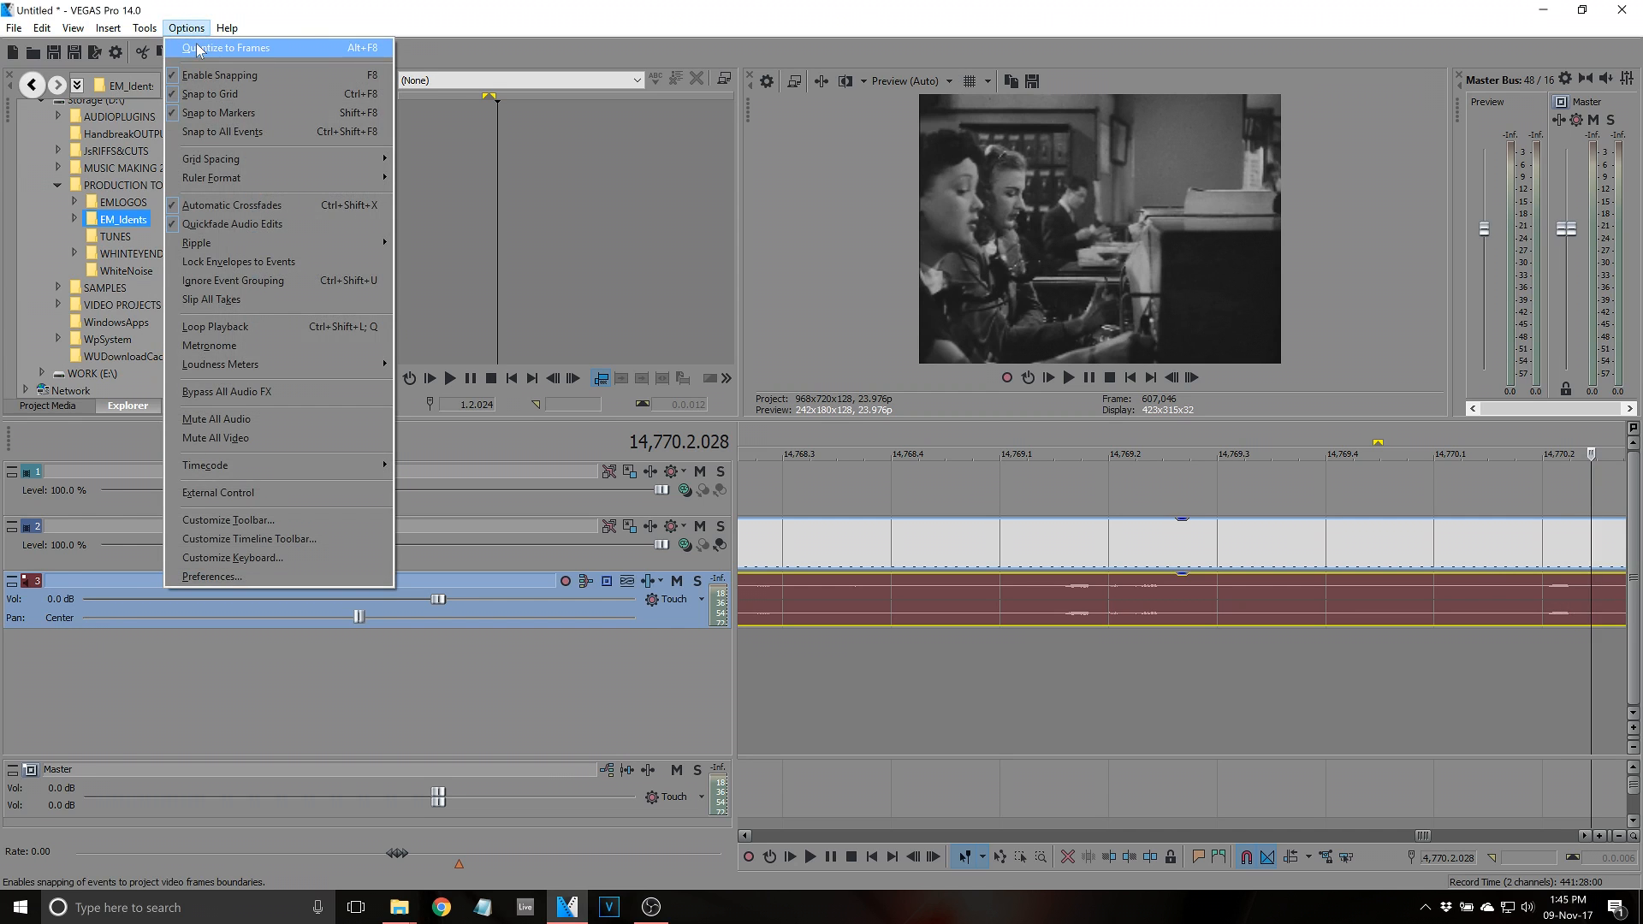
click(202, 50)
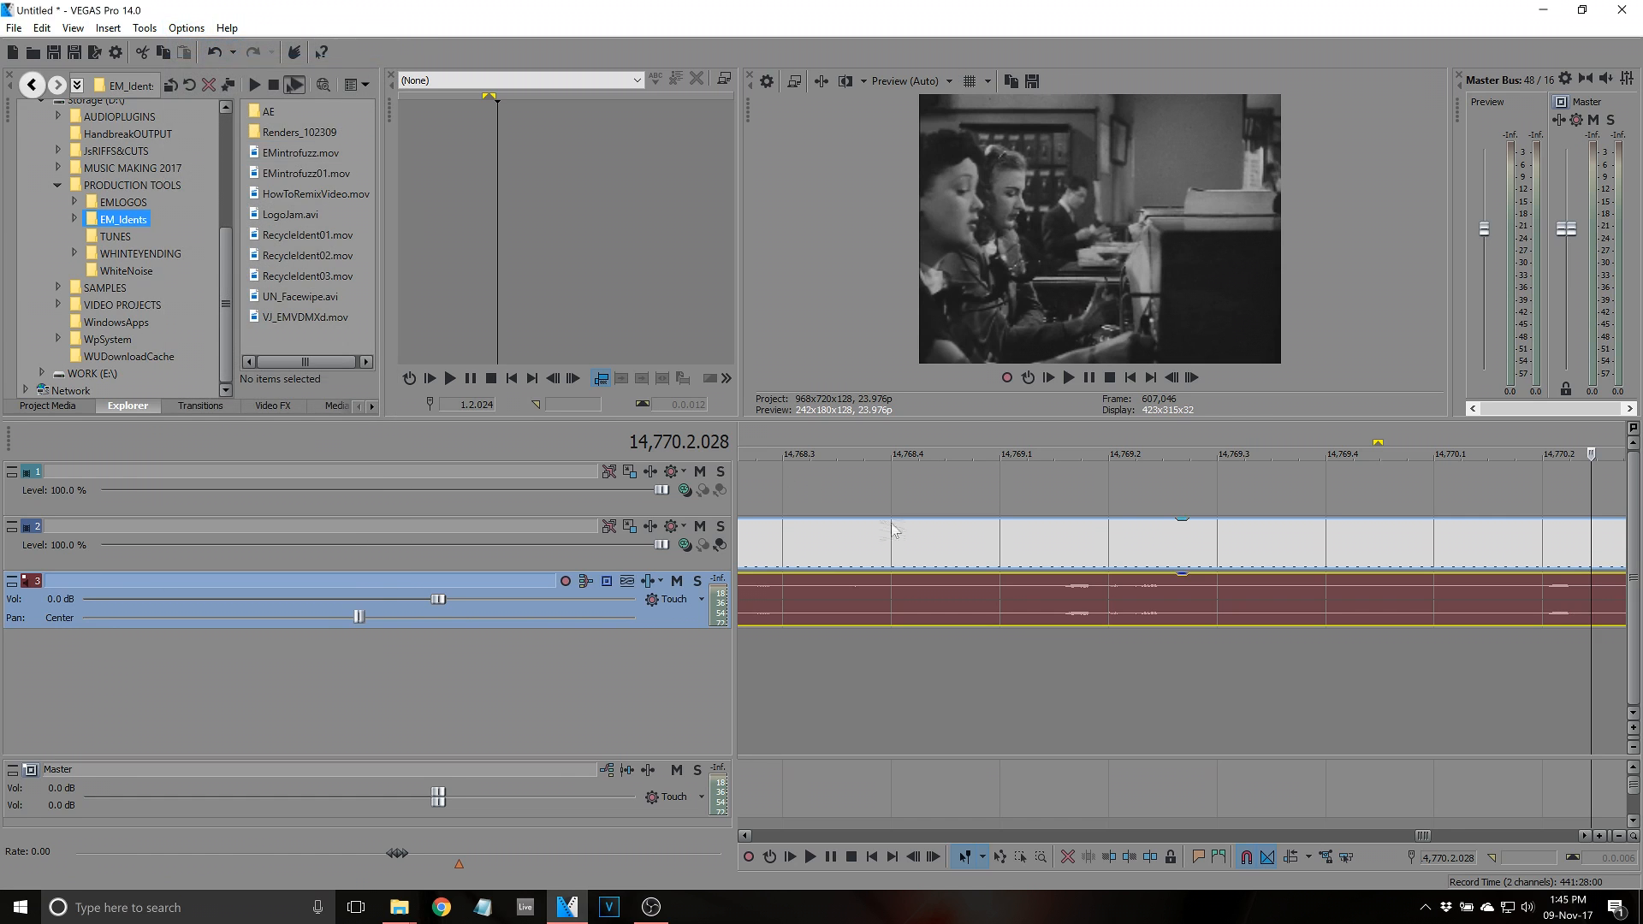
click(892, 530)
scroll(917, 539, down, 3)
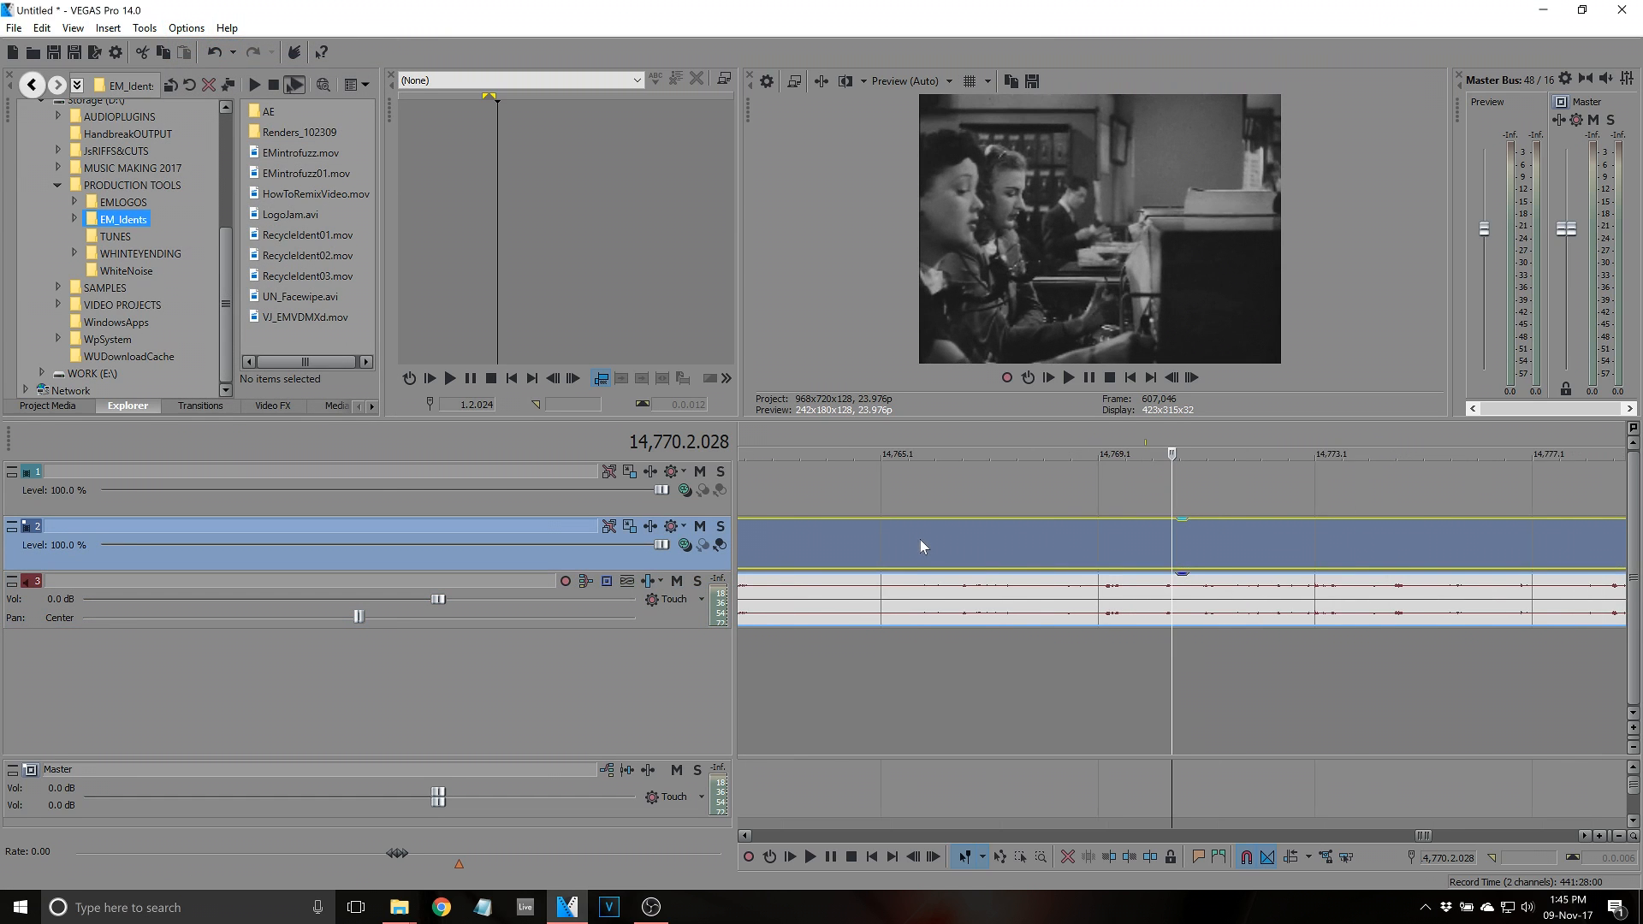
scroll(920, 540, down, 3)
click(917, 541)
scroll(917, 540, up, 3)
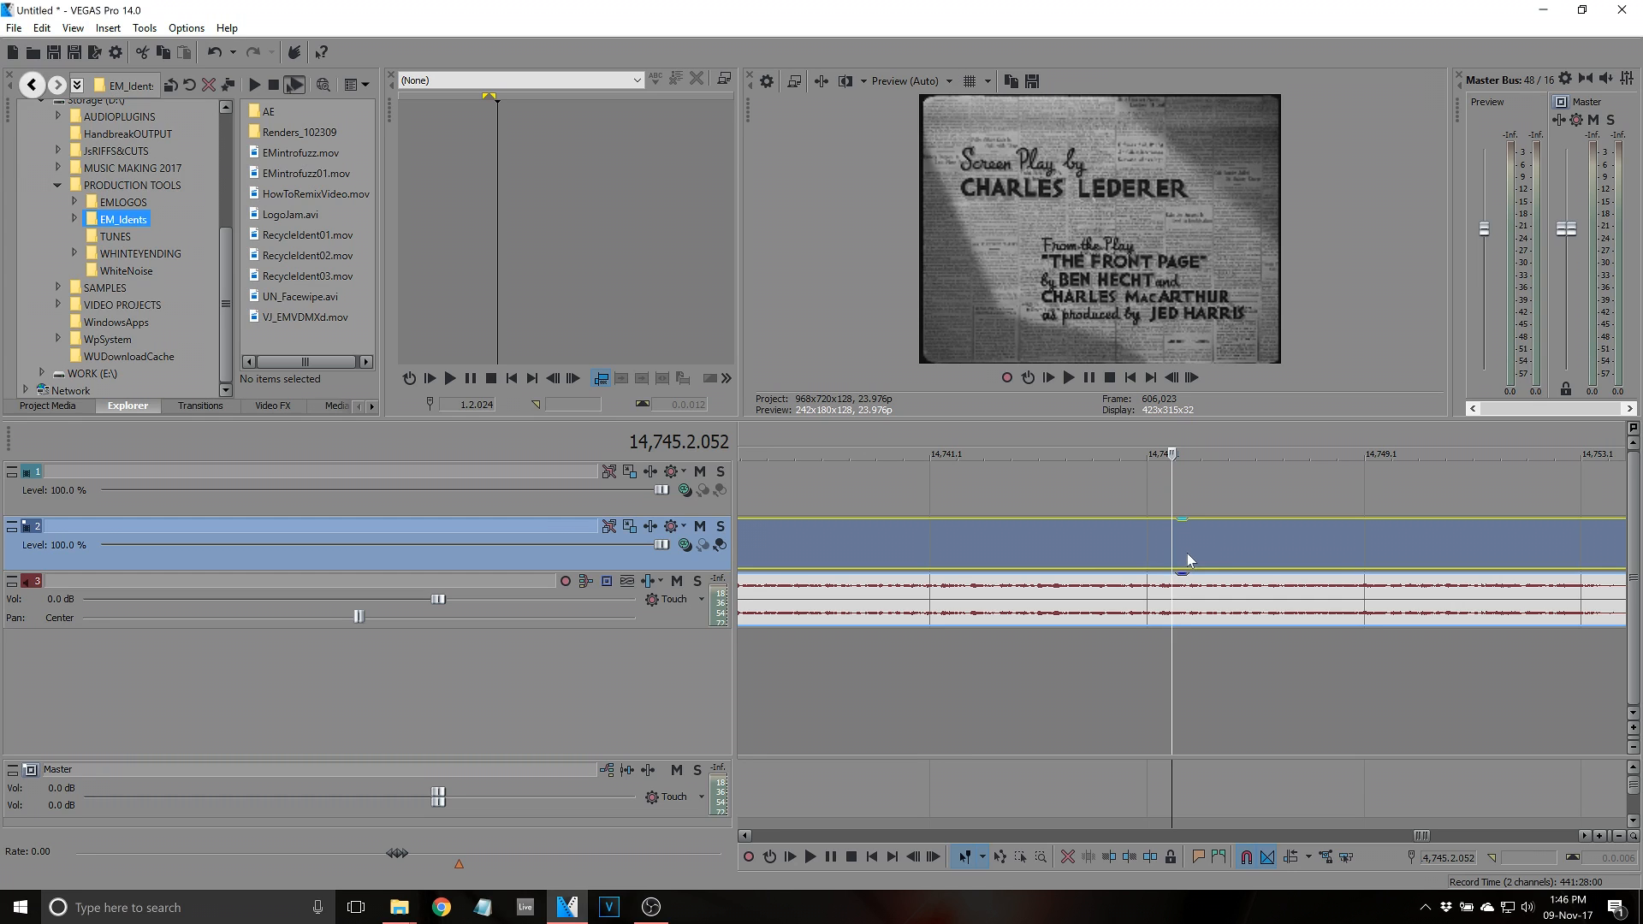
Examine the movie clip and its audio waveform at different points and magnifications
scroll(1187, 553, down, 2)
scroll(1187, 553, down, 4)
click(1363, 618)
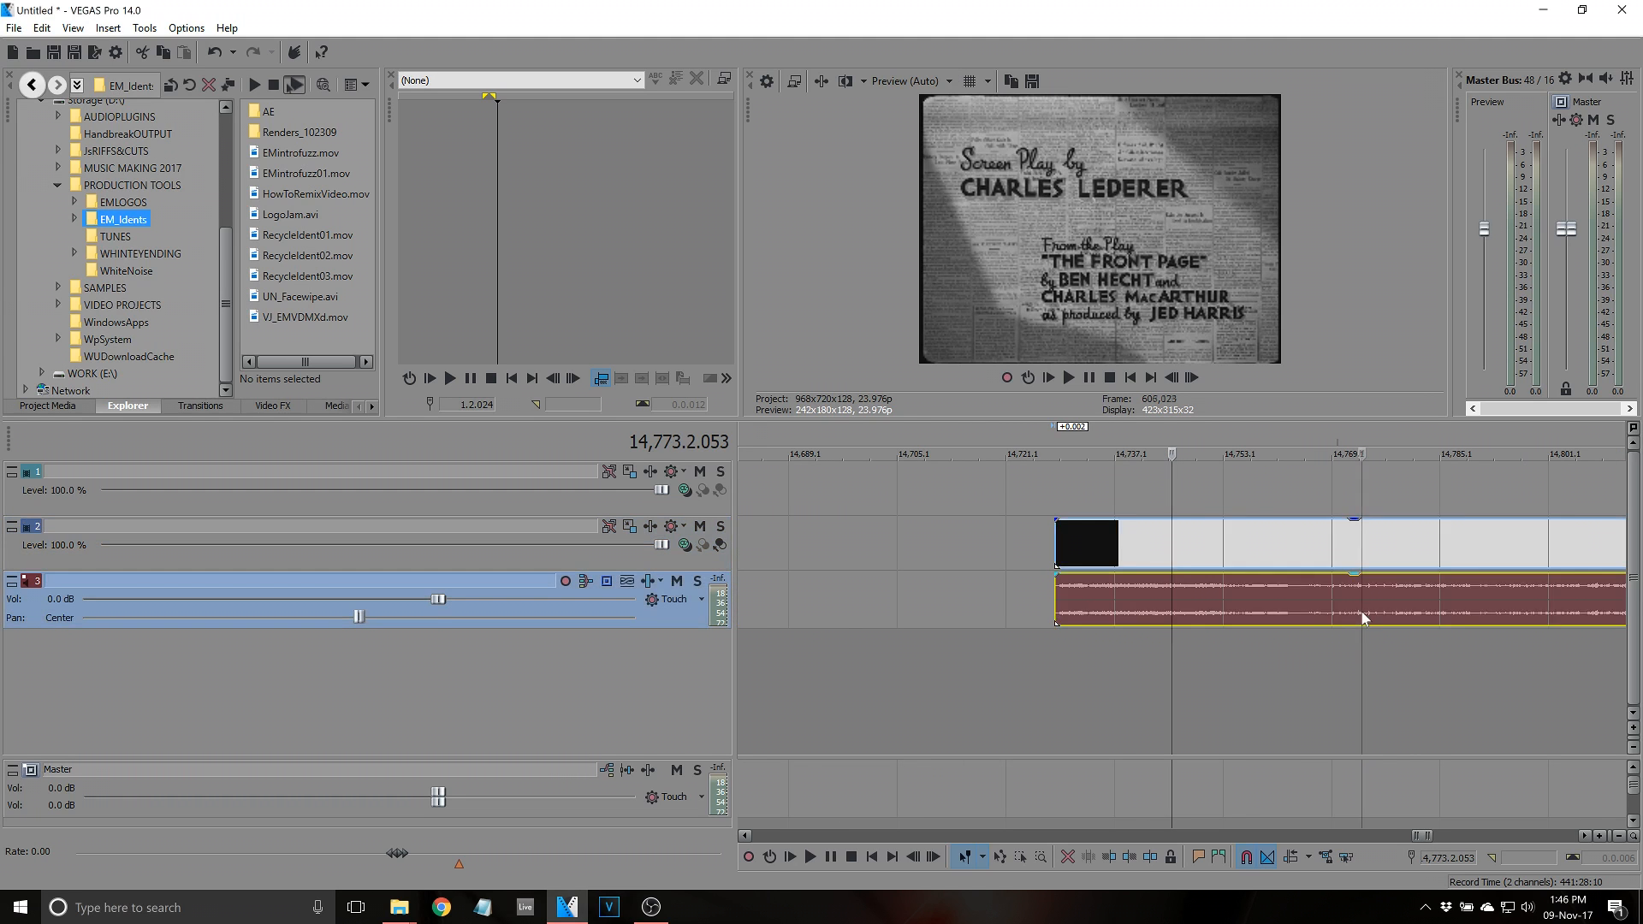
scroll(1363, 617, up, 5)
click(1091, 615)
scroll(1093, 616, down, 8)
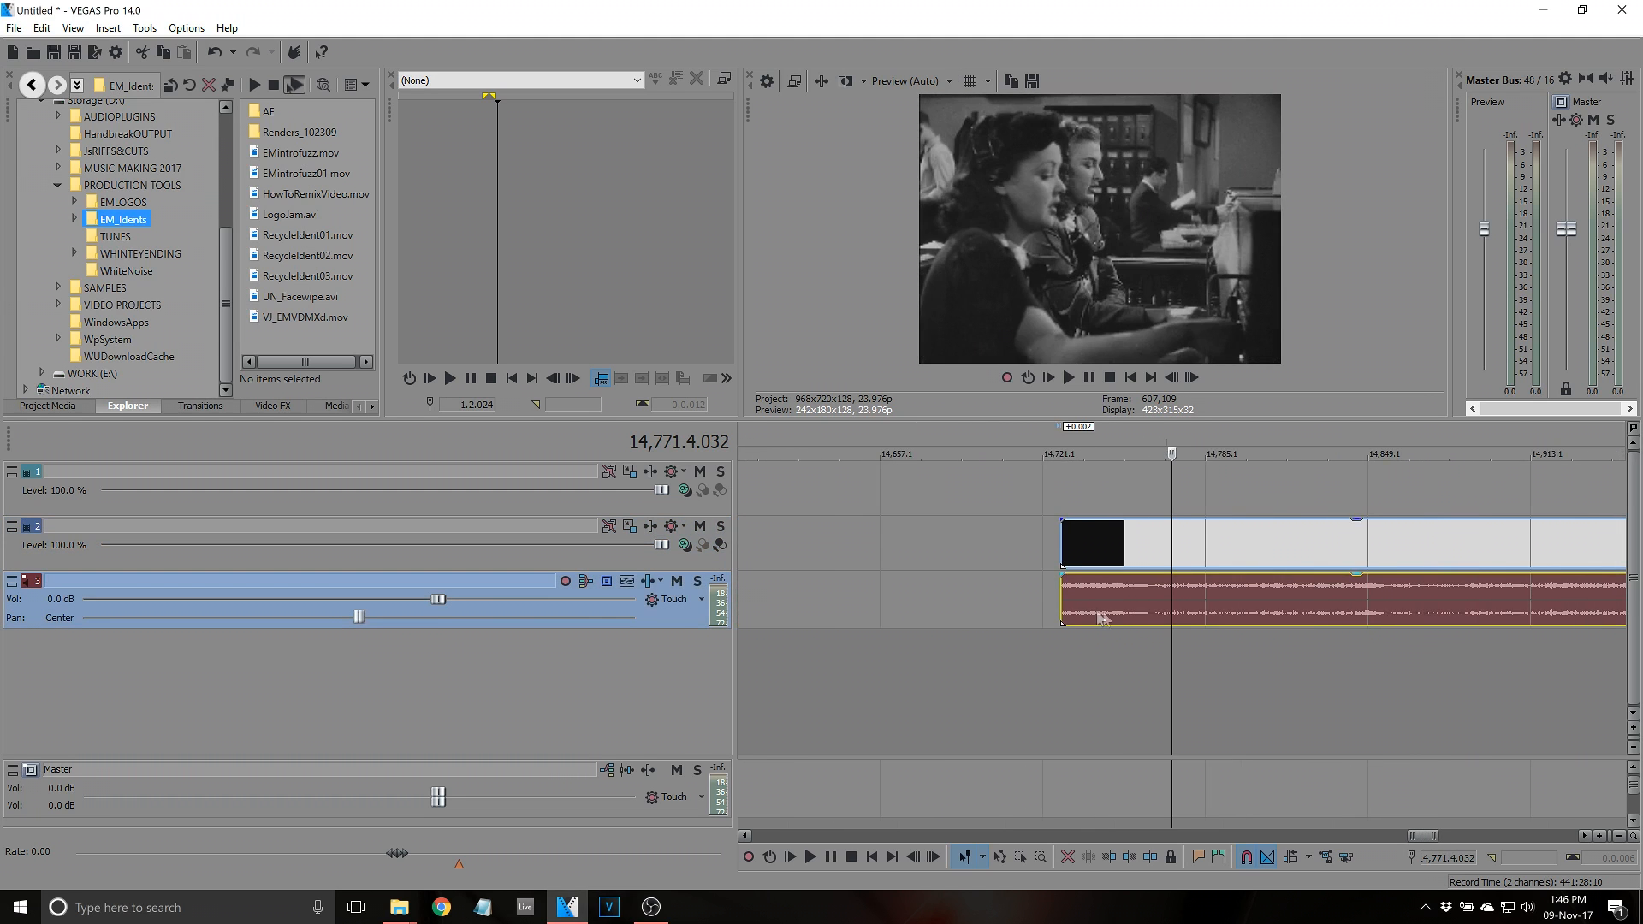
scroll(1097, 616, down, 9)
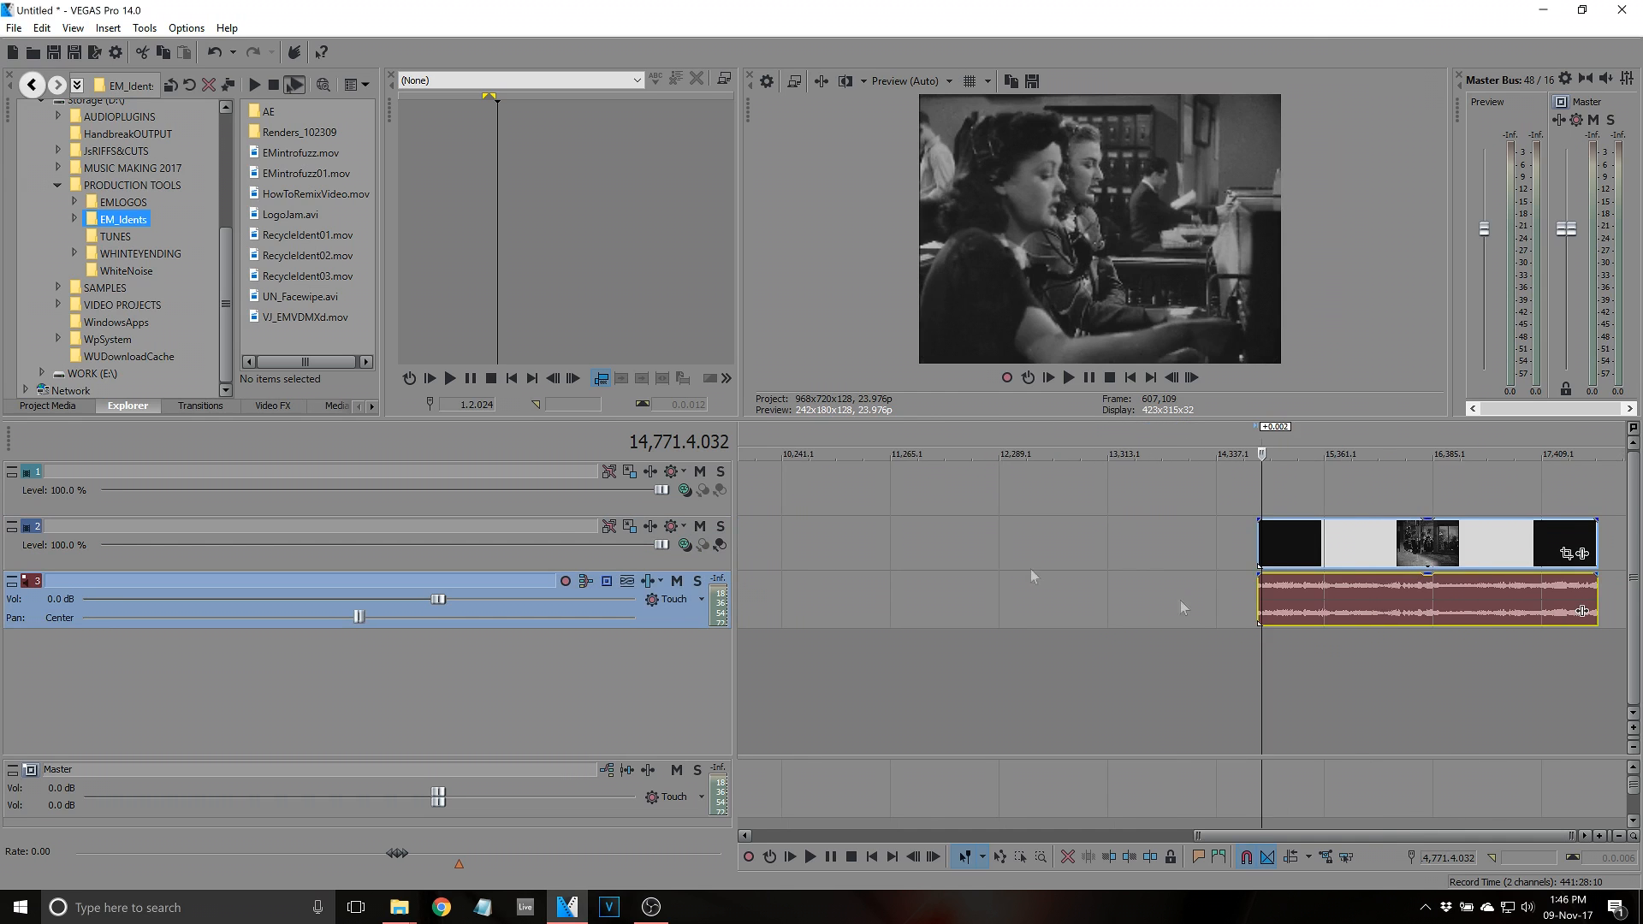
Add a marker named SFX at the project start and one named SPOKEN WORDS at measure 4,097
scroll(1194, 604, down, 3)
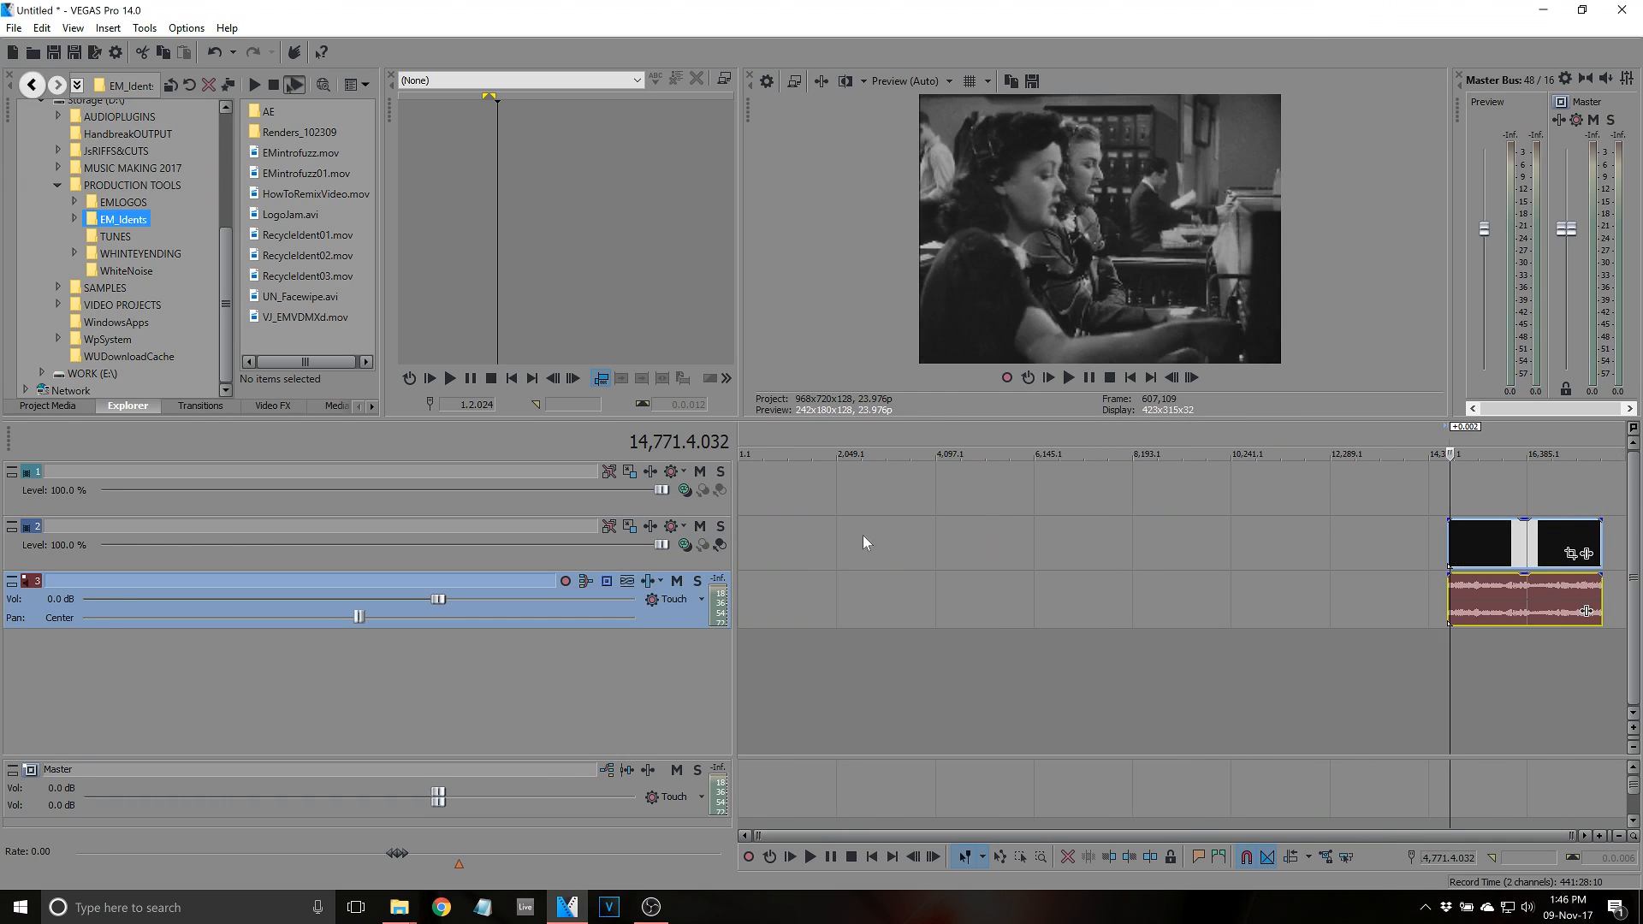
click(741, 479)
text(mSFX)
click(935, 469)
text(mSPO)
text(KEN WOR)
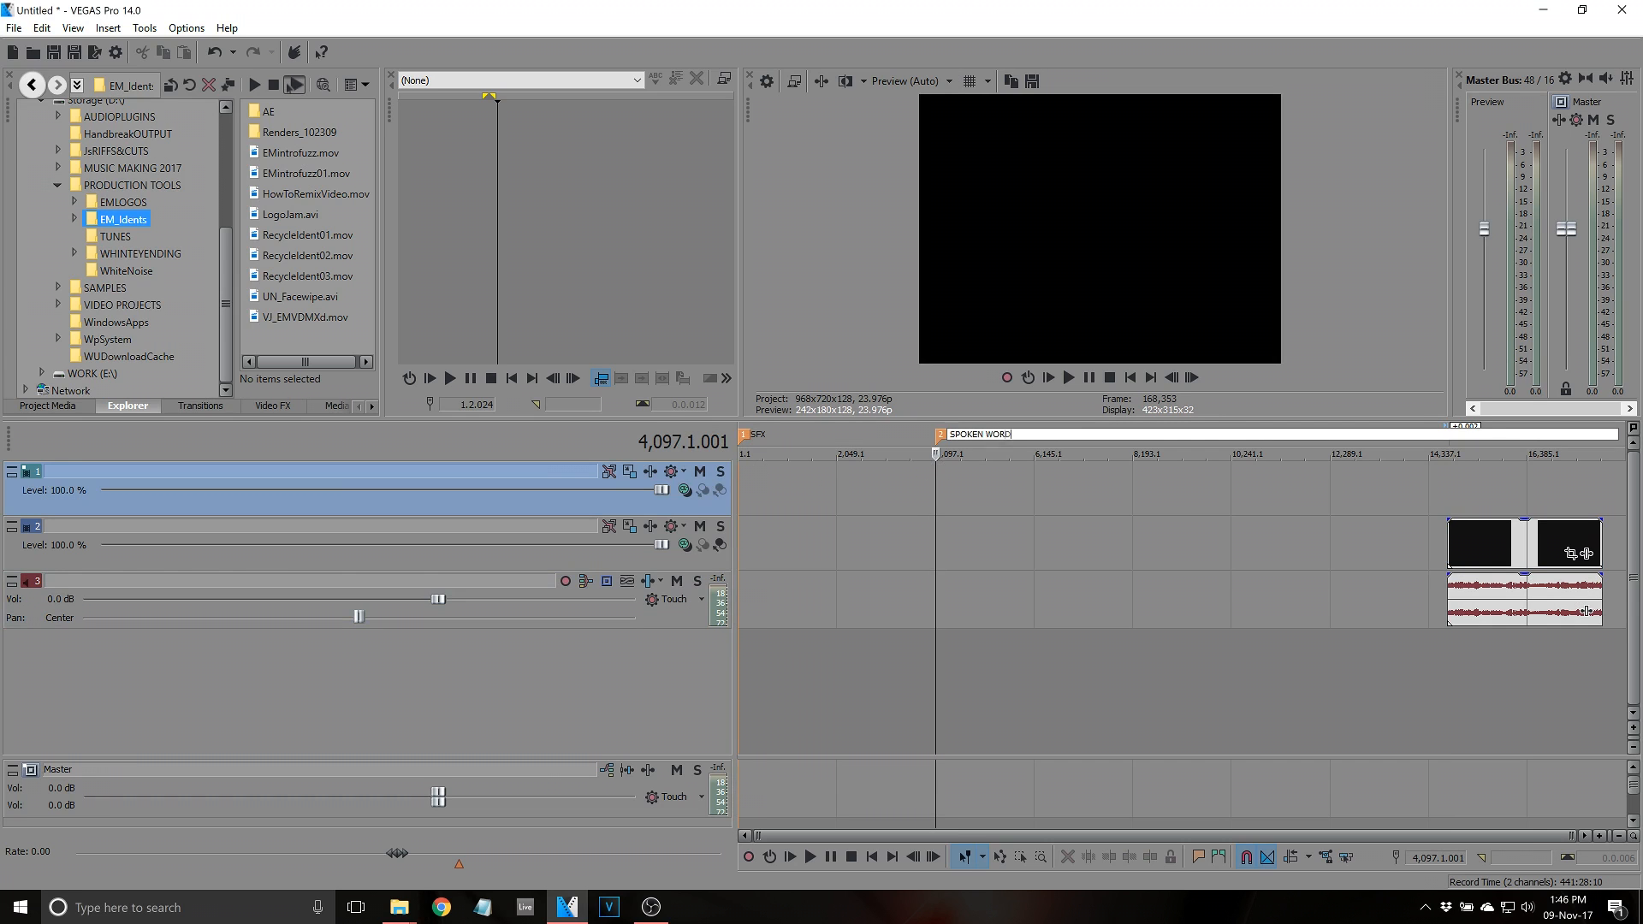
text(D)
key(Return)
Play a short moment of the movie near measure 15,011 and split the clip before and after it
click(1461, 603)
scroll(1458, 603, up, 5)
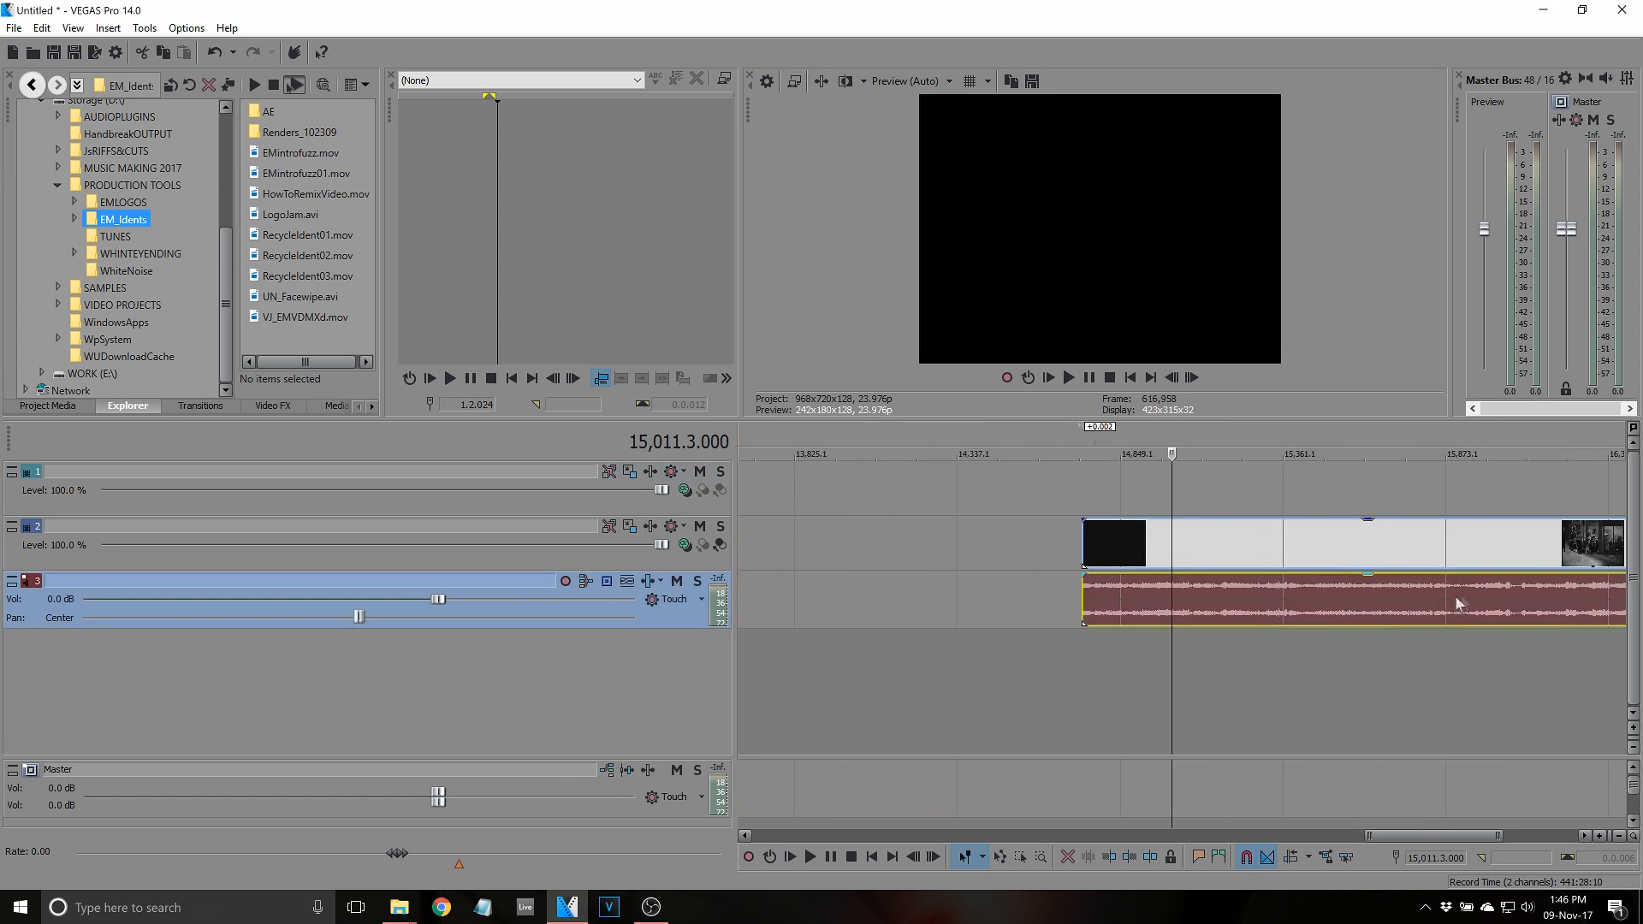
scroll(1459, 603, up, 10)
key(space)
key(space)
key(s)
click(1247, 595)
key(s)
Delete the section of the movie that precedes the isolated snippet
click(1179, 548)
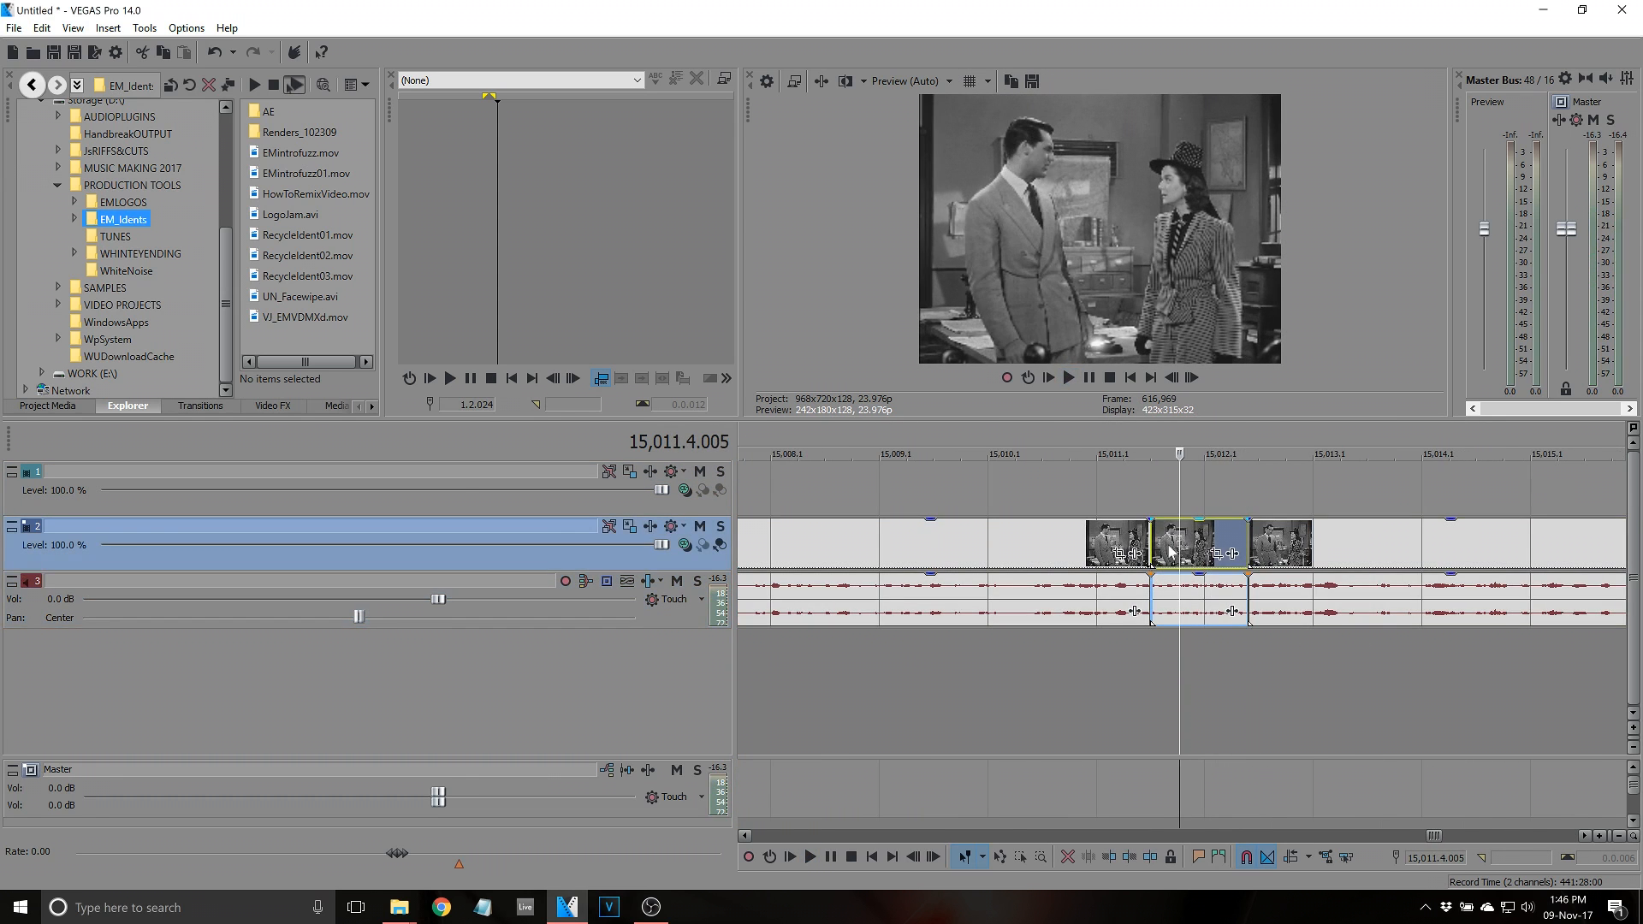
double_click(1127, 561)
key(Delete)
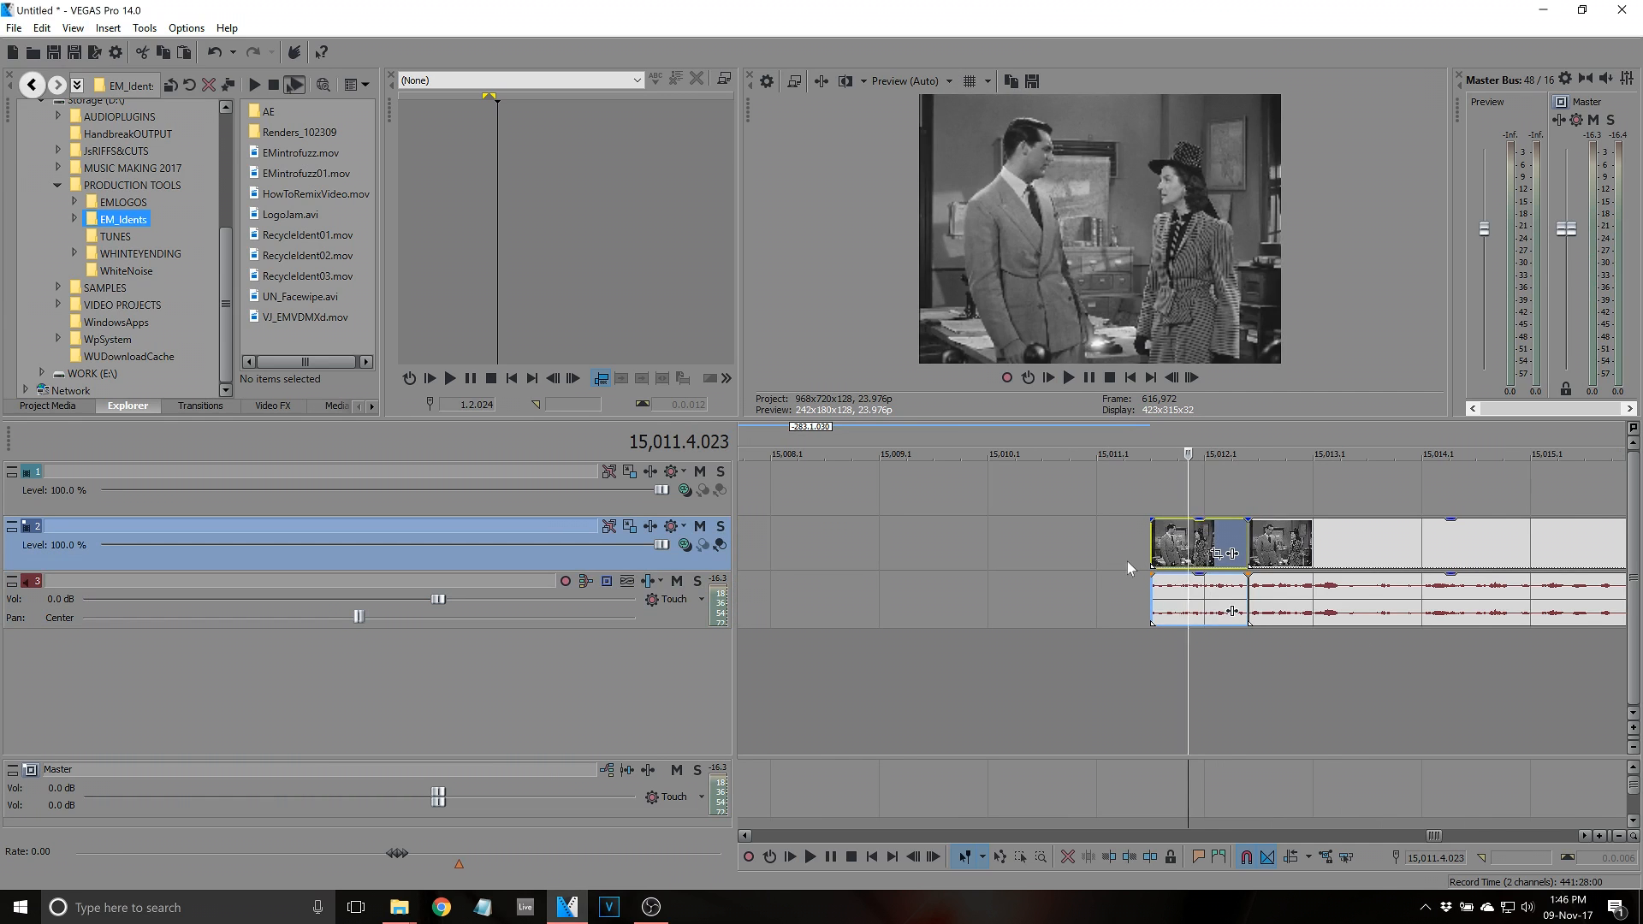
Cut the isolated snippet, paste it at the SFX marker at the project start, and mute its video and audio tracks
key(Delete)
scroll(856, 496, down, 10)
click(741, 477)
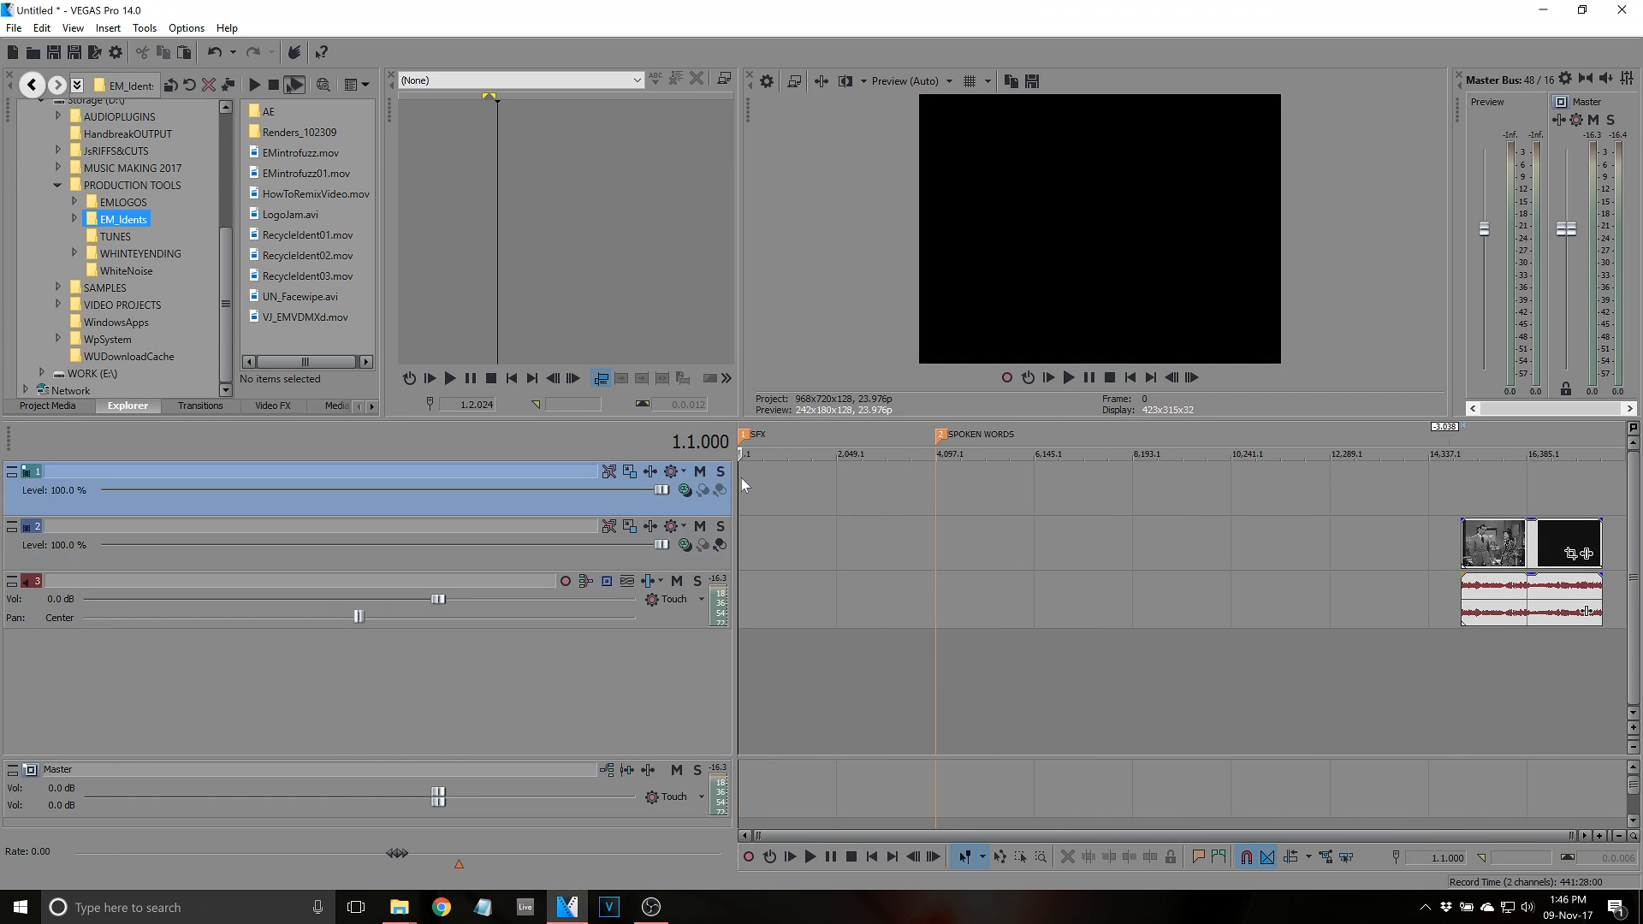
key(ctrl+q)
click(700, 472)
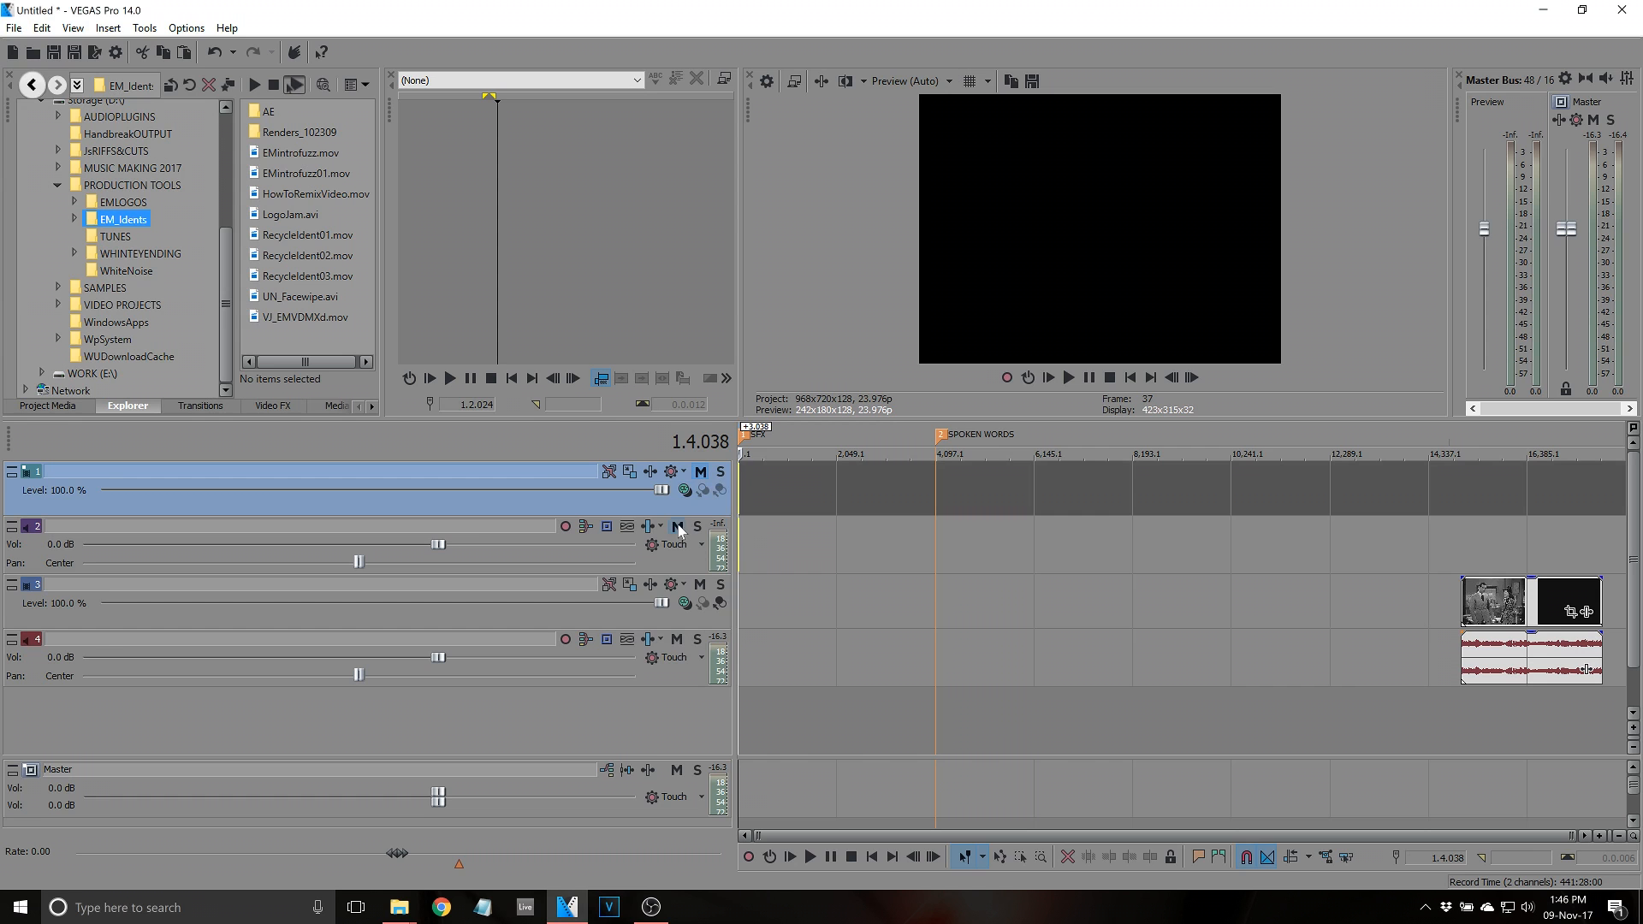
click(678, 527)
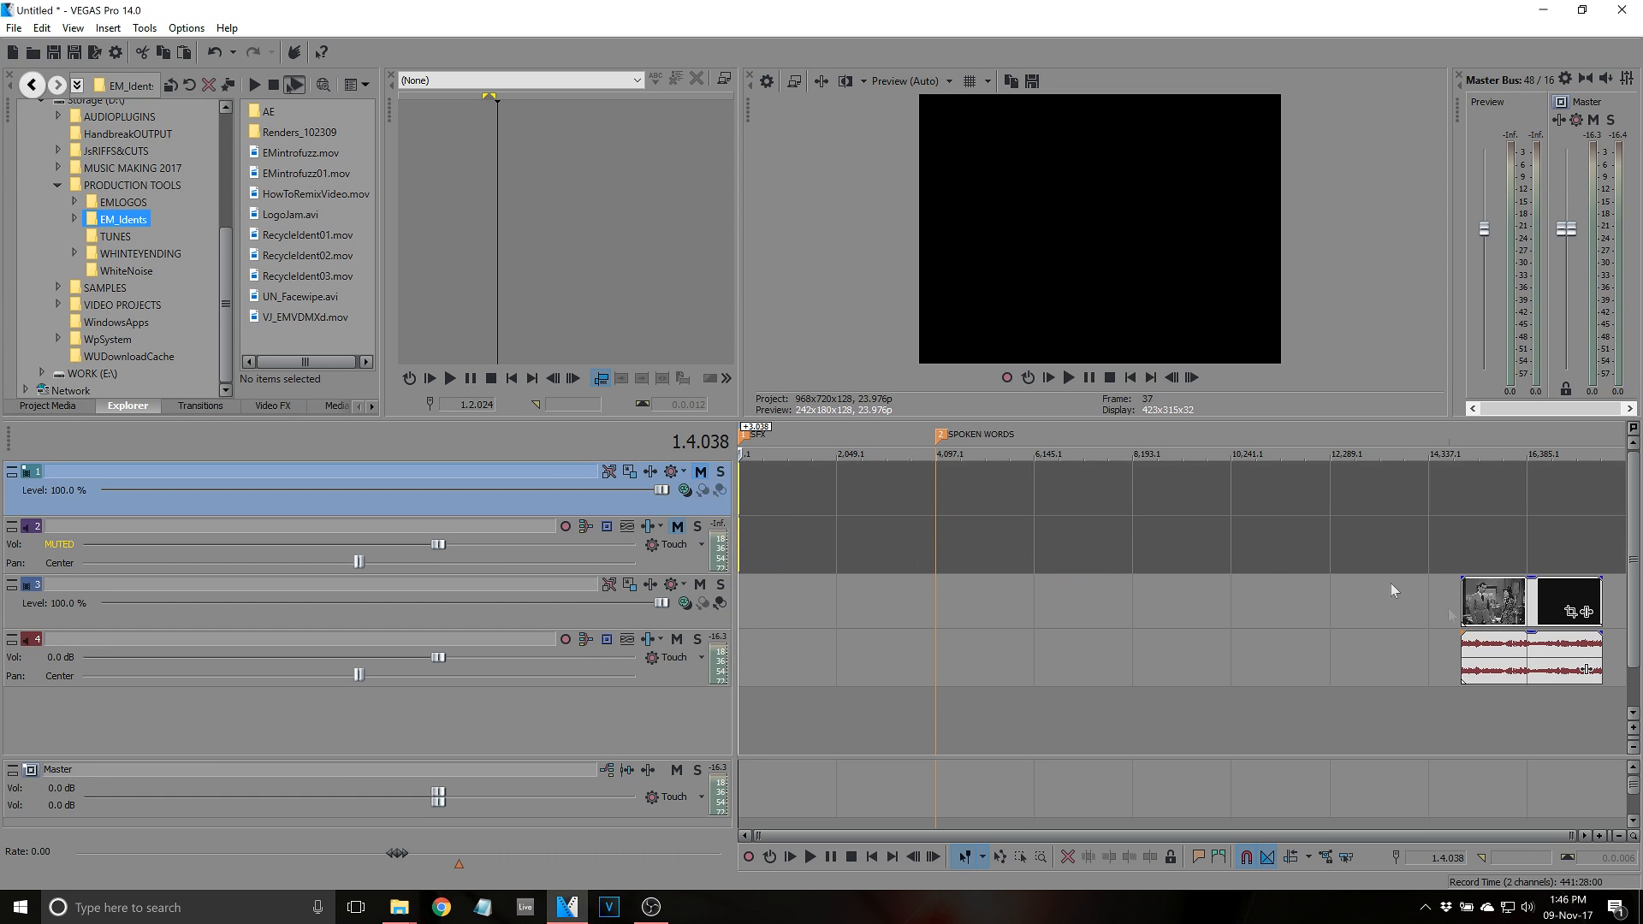
Play the opening of the remaining movie near measure 15,012 and place the cursor at the SPOKEN WORDS marker
click(1587, 611)
scroll(1587, 612, up, 15)
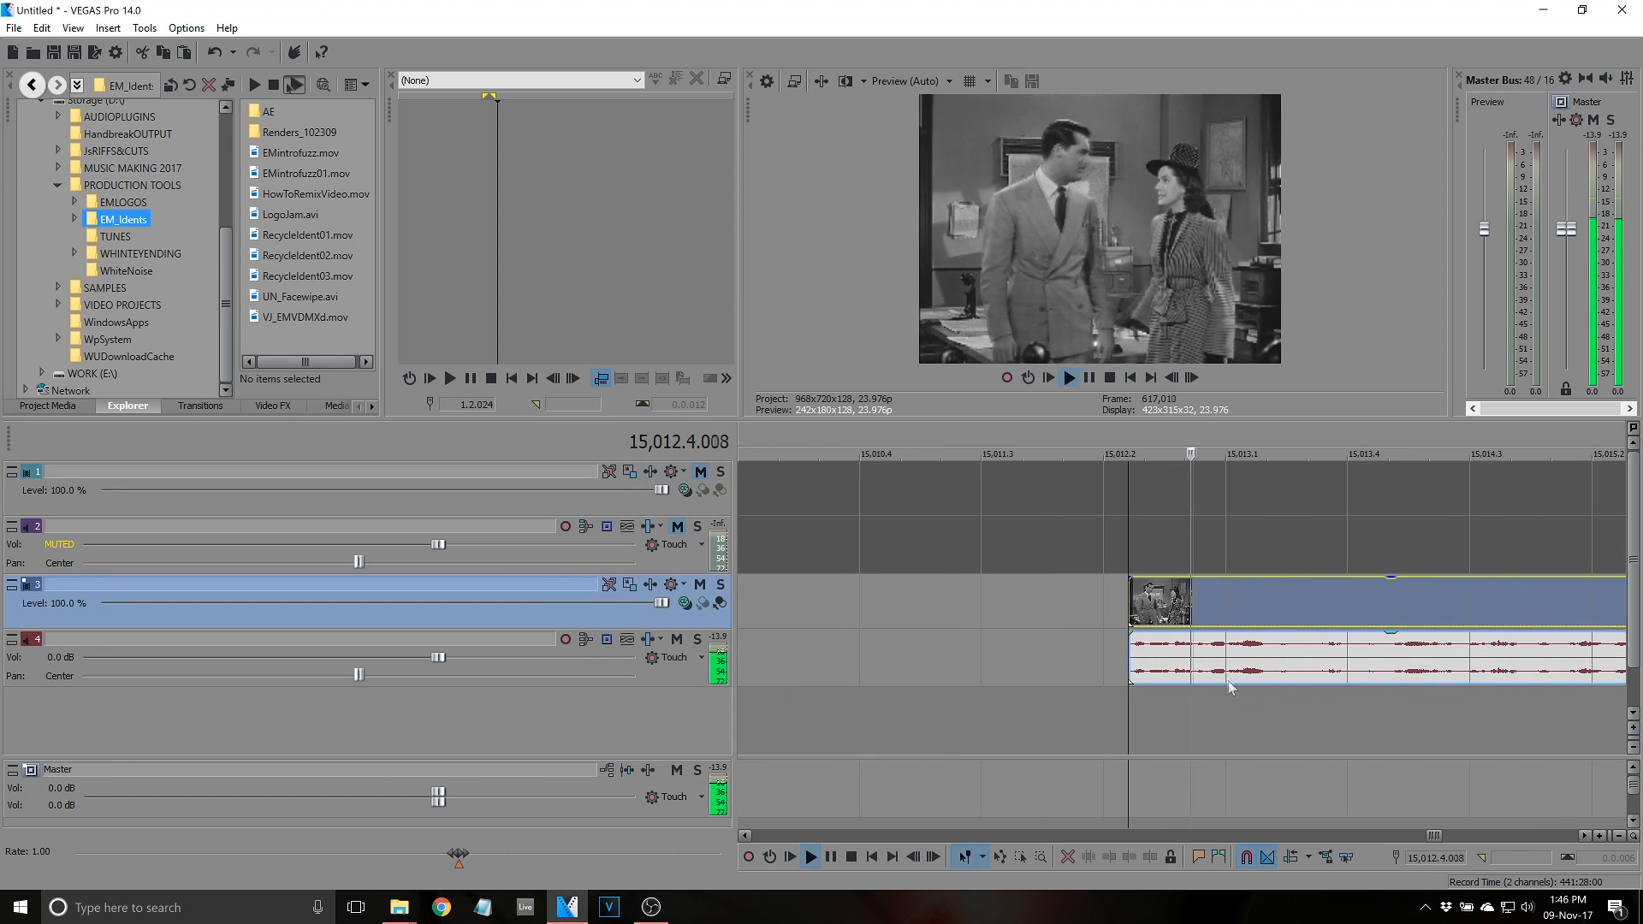
click(1229, 669)
click(1101, 603)
scroll(1027, 610, down, 6)
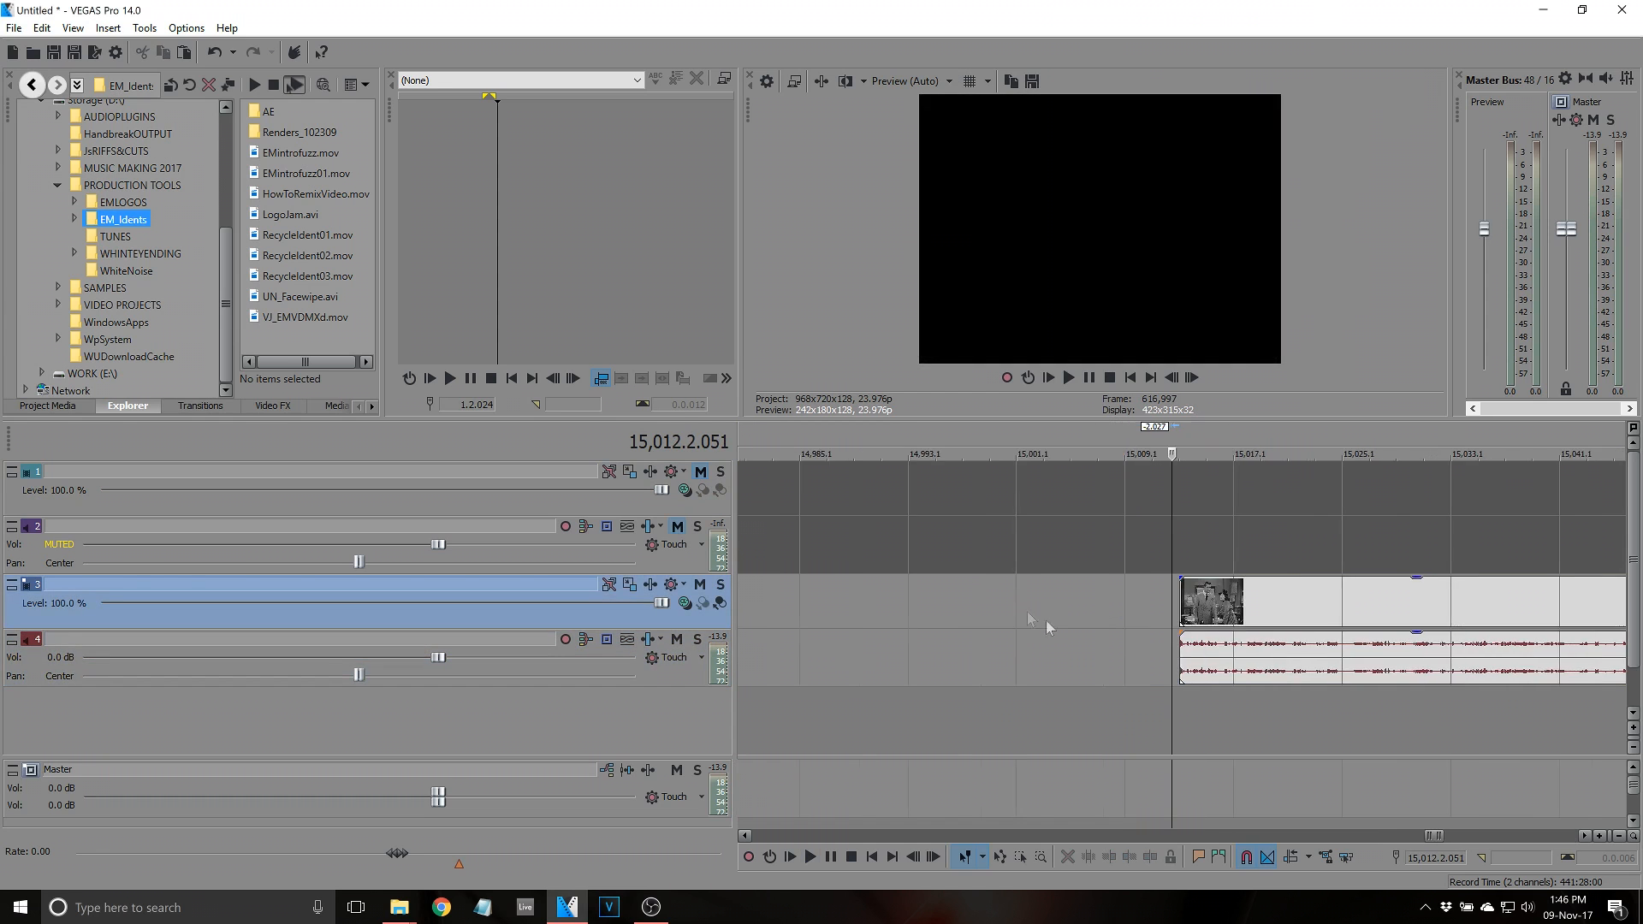
scroll(916, 553, down, 5)
click(932, 476)
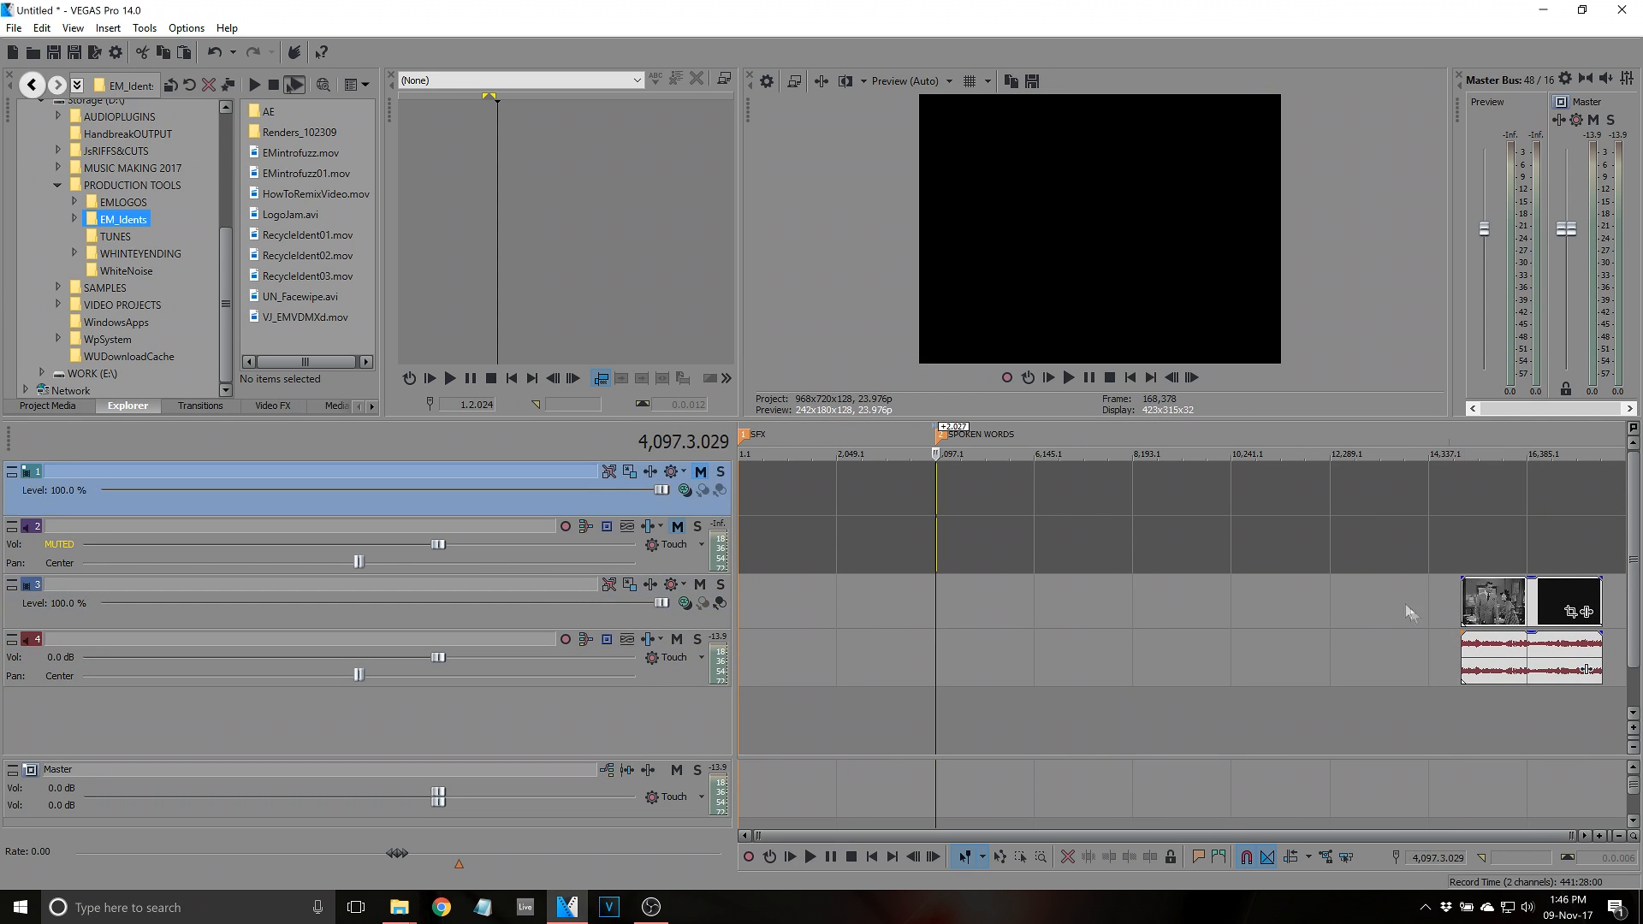
Play the remaining movie from its beginning and set the playback rate to 1.52
click(1463, 656)
scroll(1462, 660, up, 12)
key(space)
key(space)
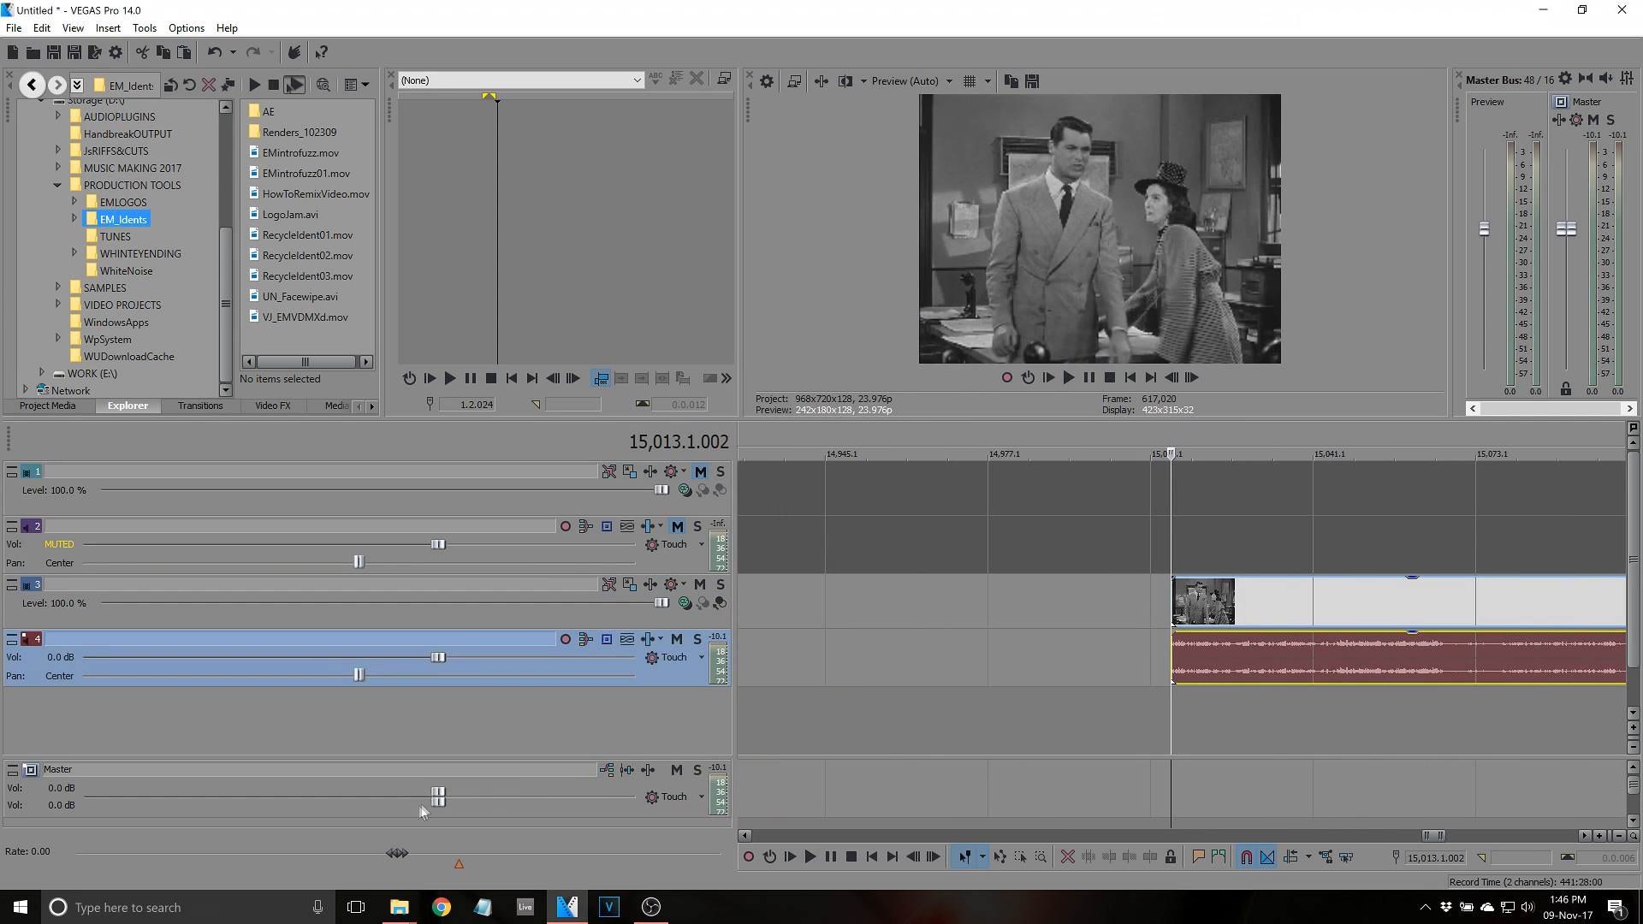
drag(458, 865, 504, 866)
click(505, 866)
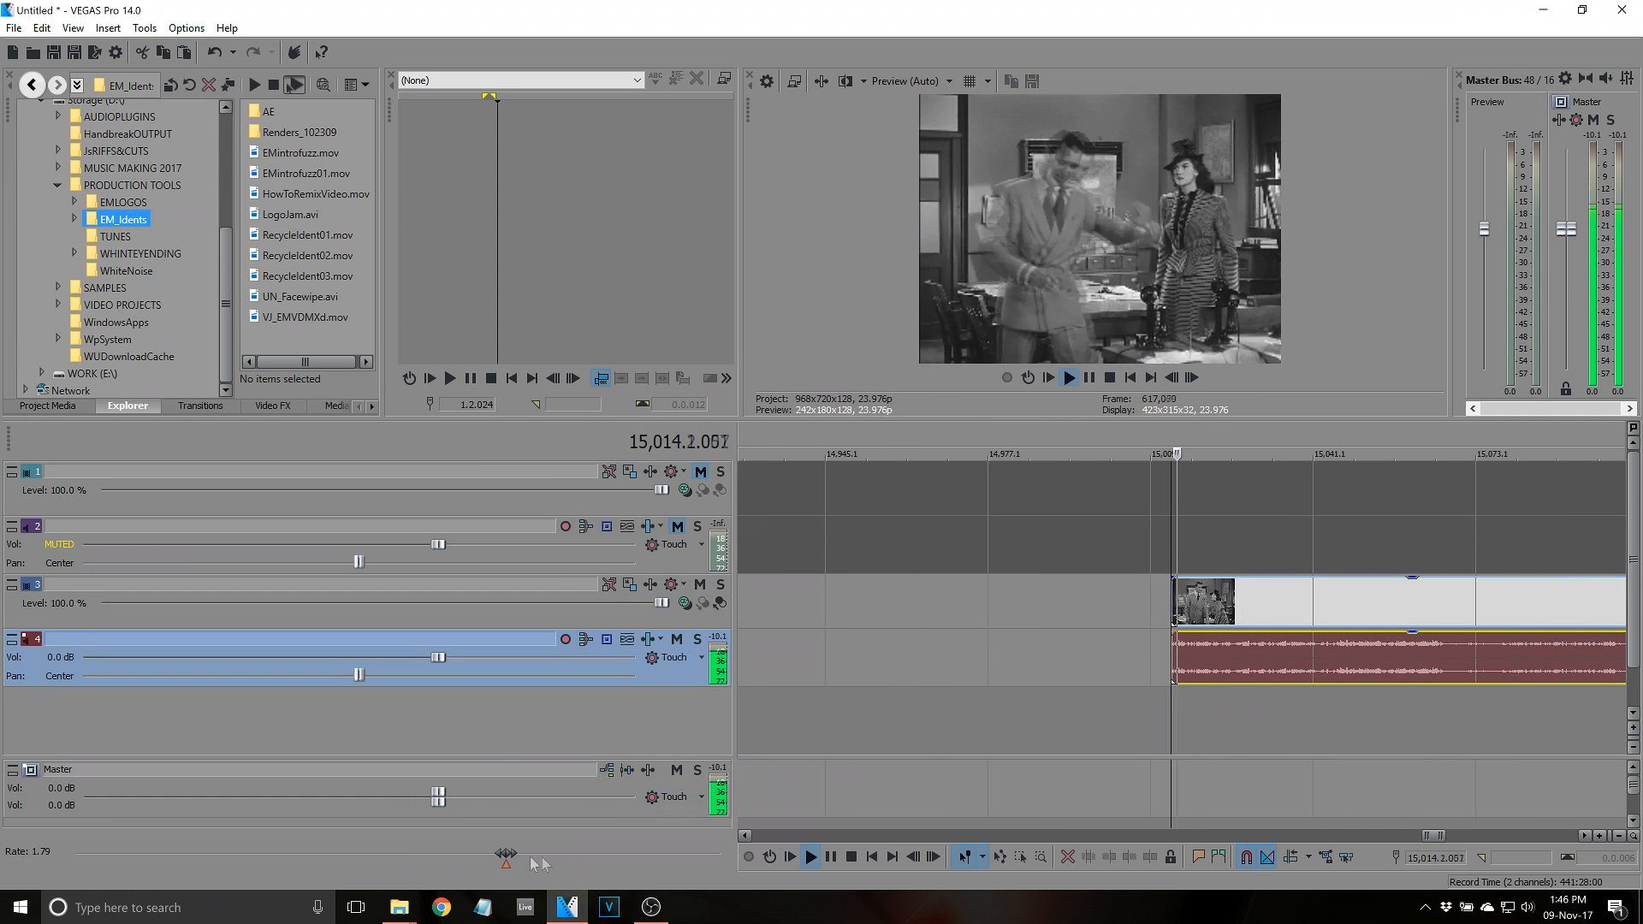
drag(505, 865, 489, 864)
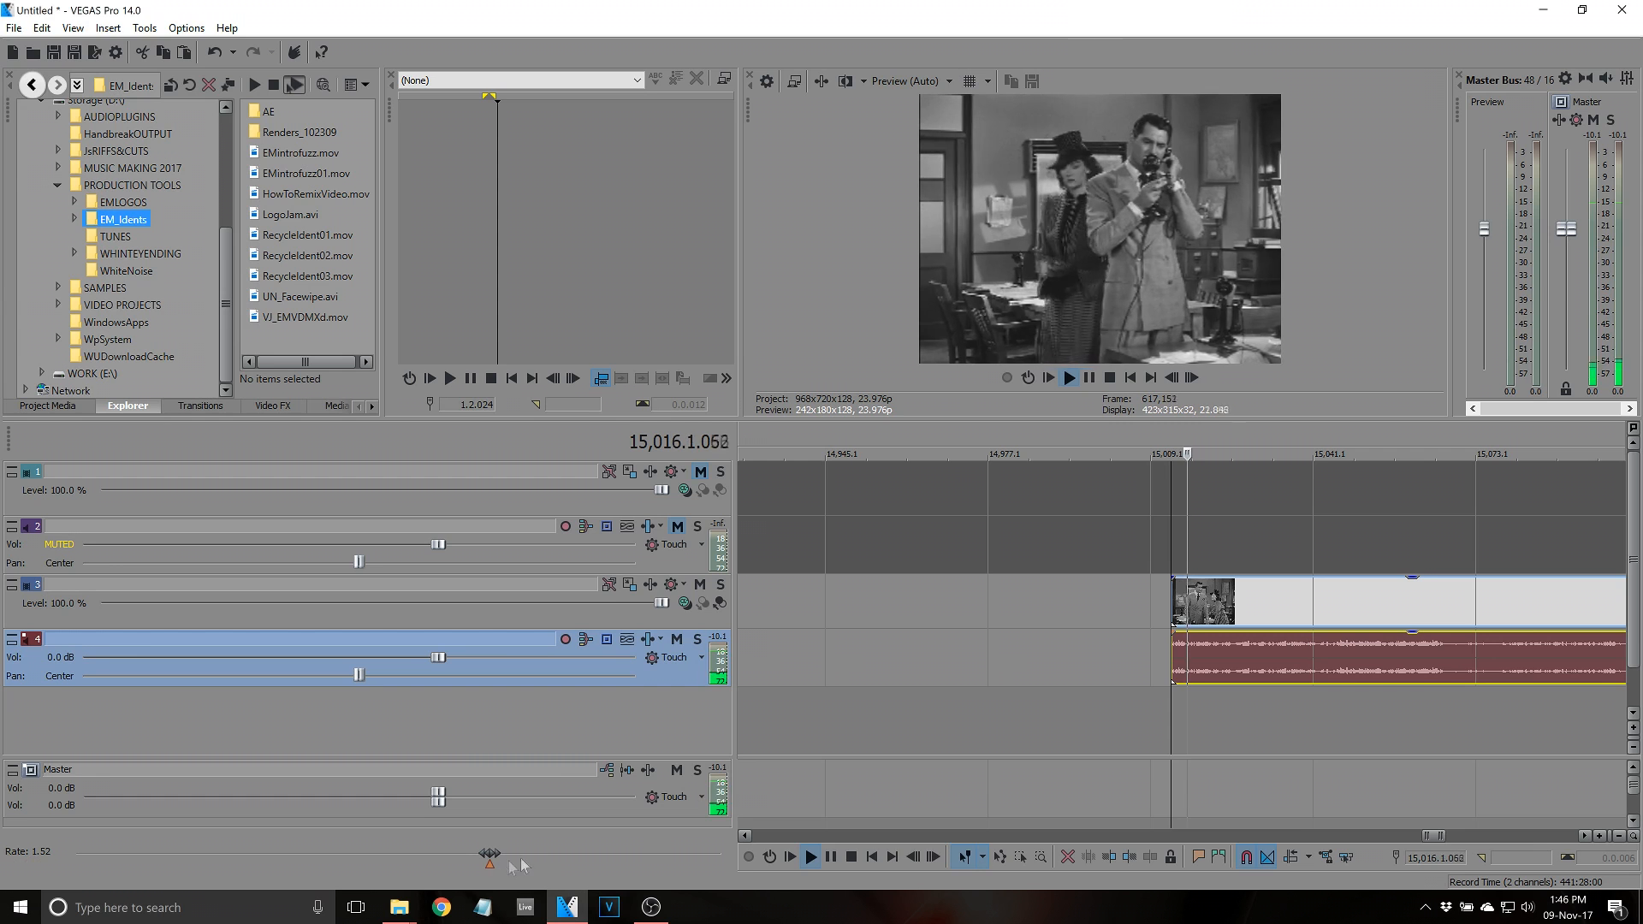
Skim the remaining movie for usable moments, sampling it near measures 15,026, 15,195 and 15,600
scroll(1311, 708, up, 4)
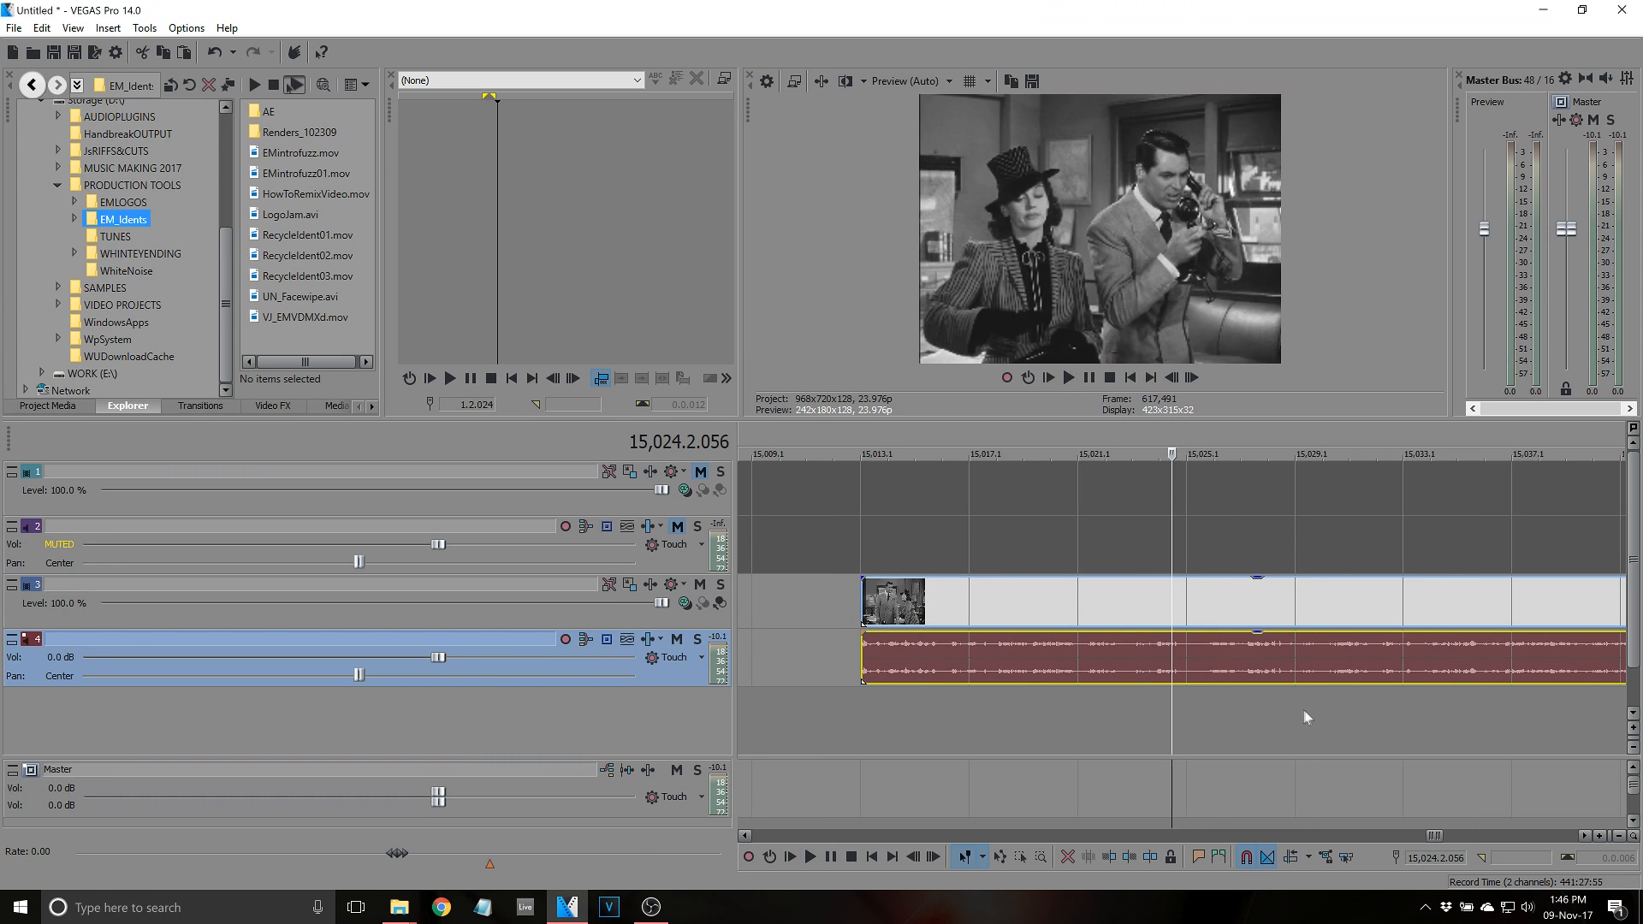
click(1218, 661)
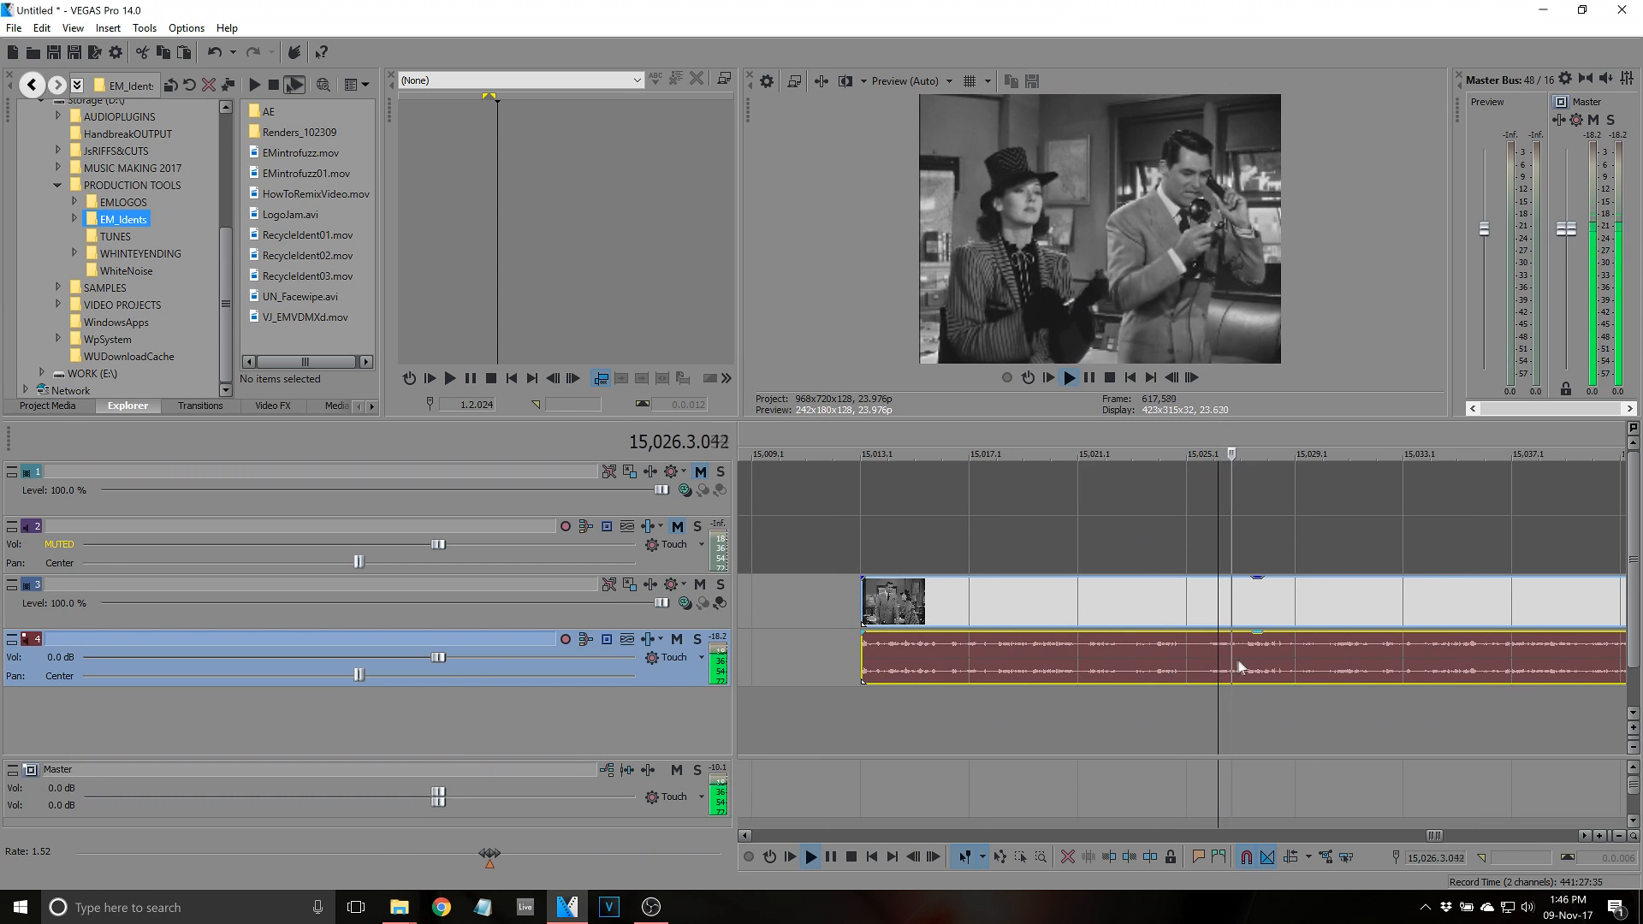
key(space)
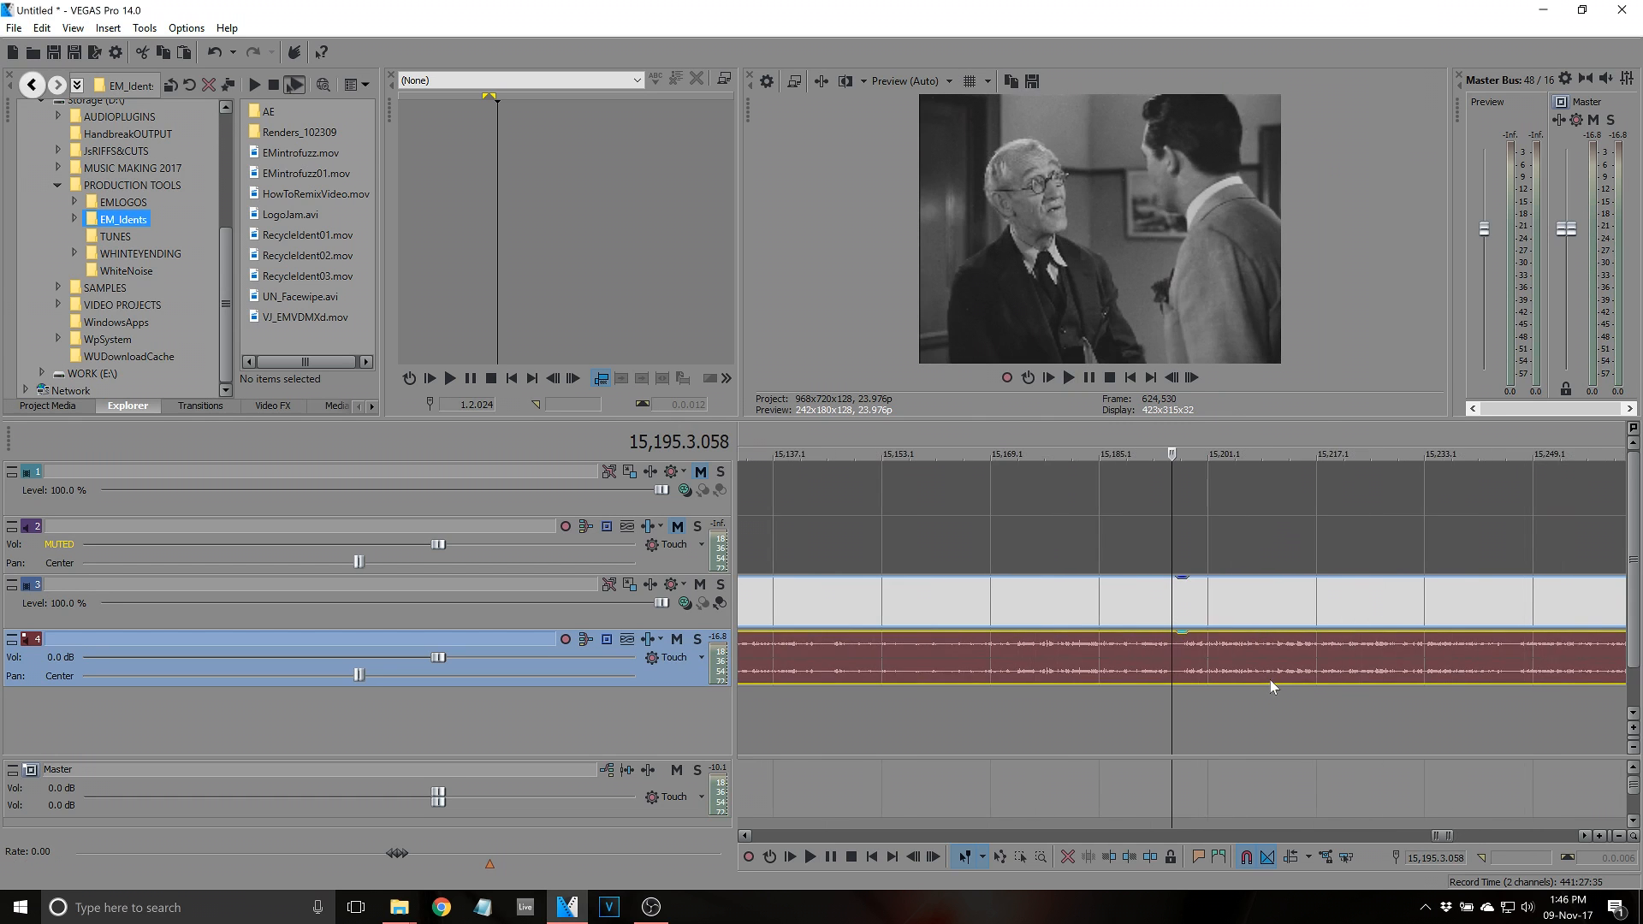
scroll(1270, 680, down, 5)
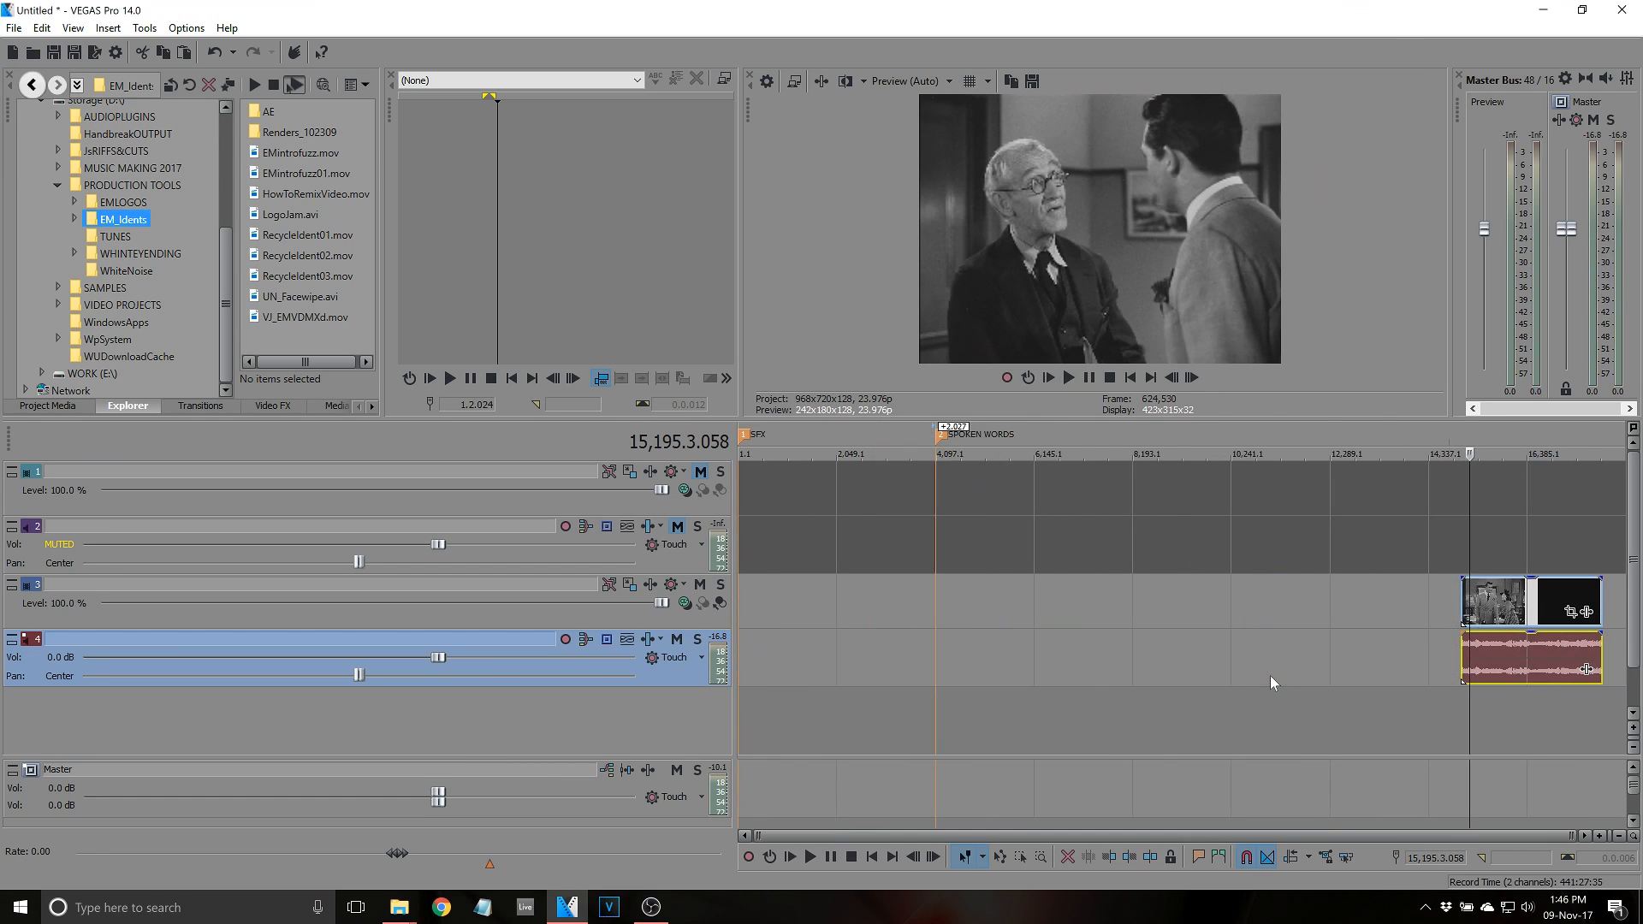
scroll(1430, 696, up, 8)
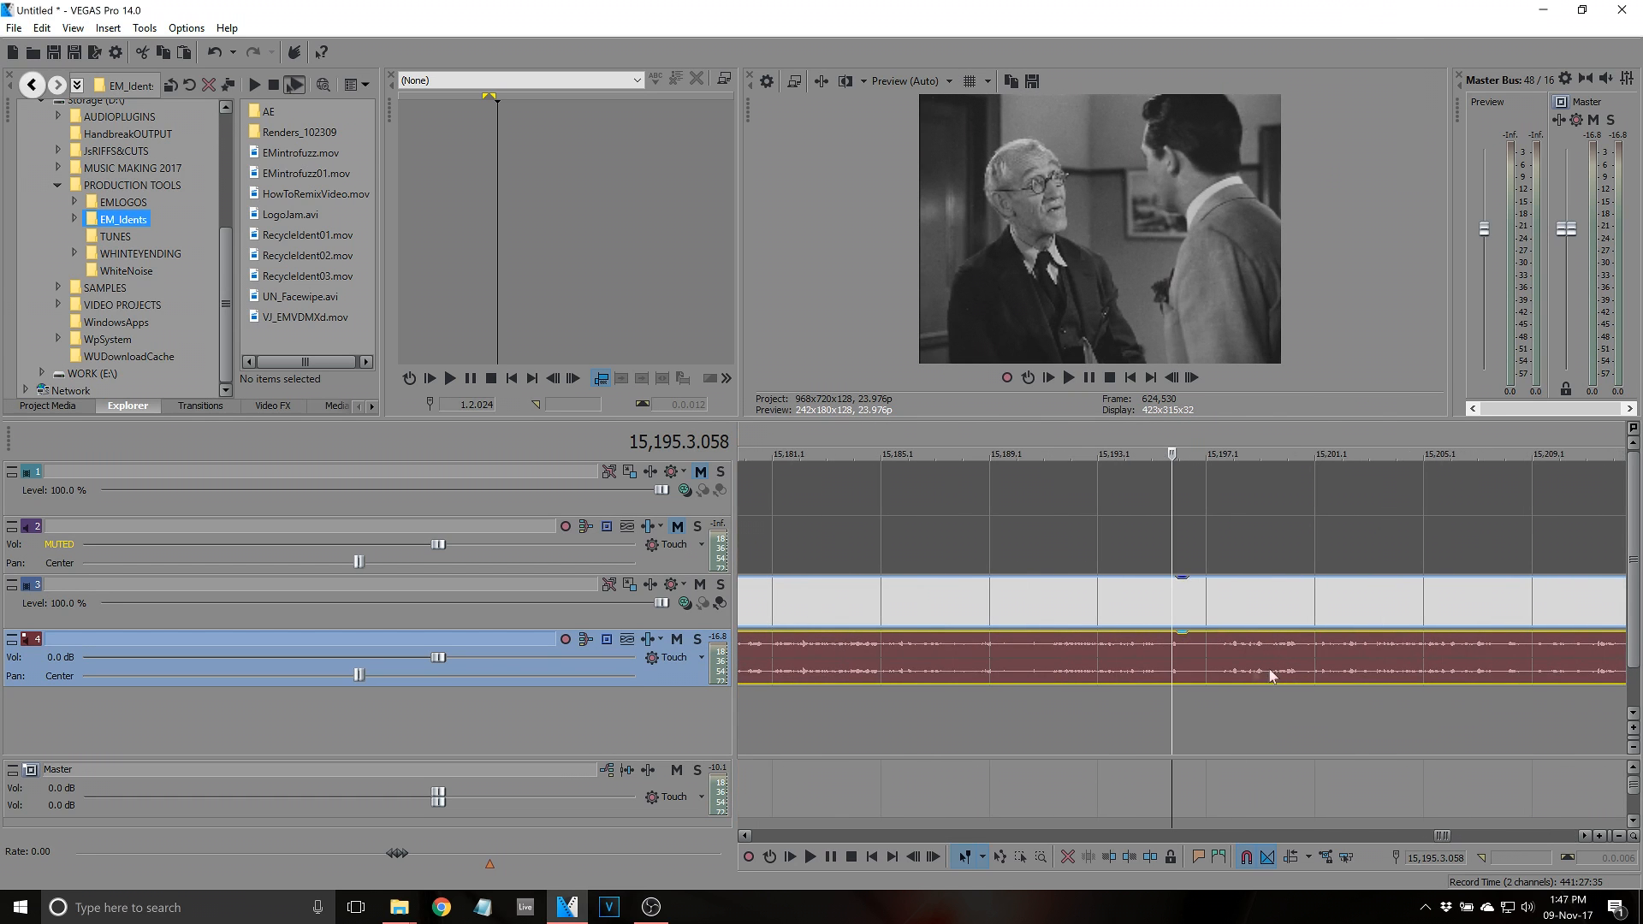
scroll(1362, 662, down, 8)
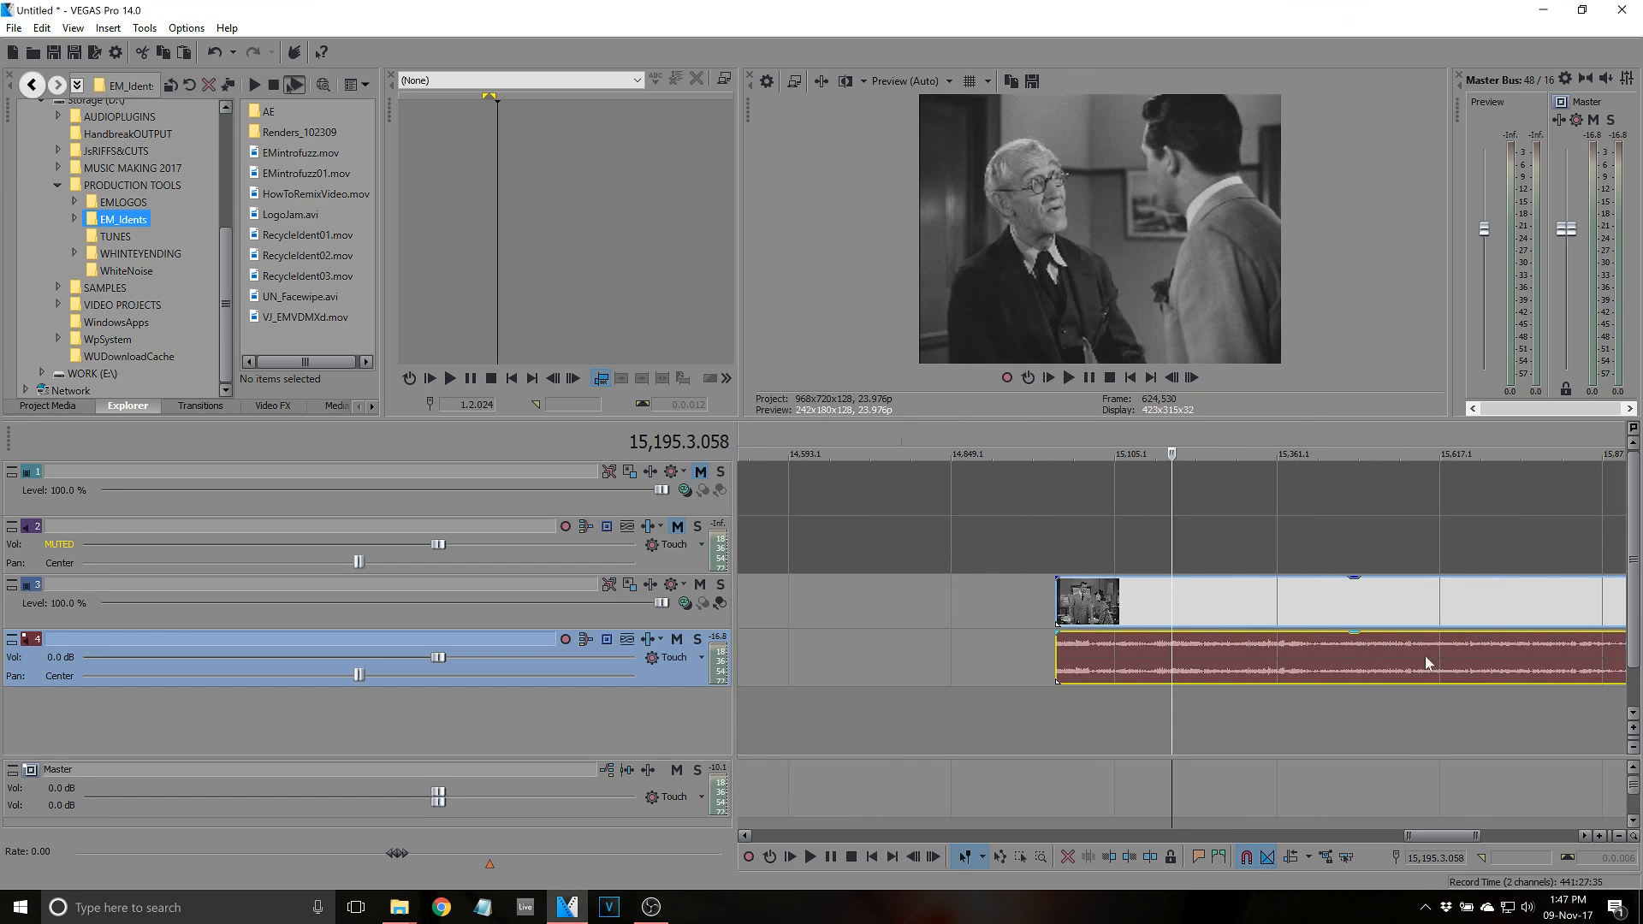
click(1424, 656)
scroll(1382, 669, down, 2)
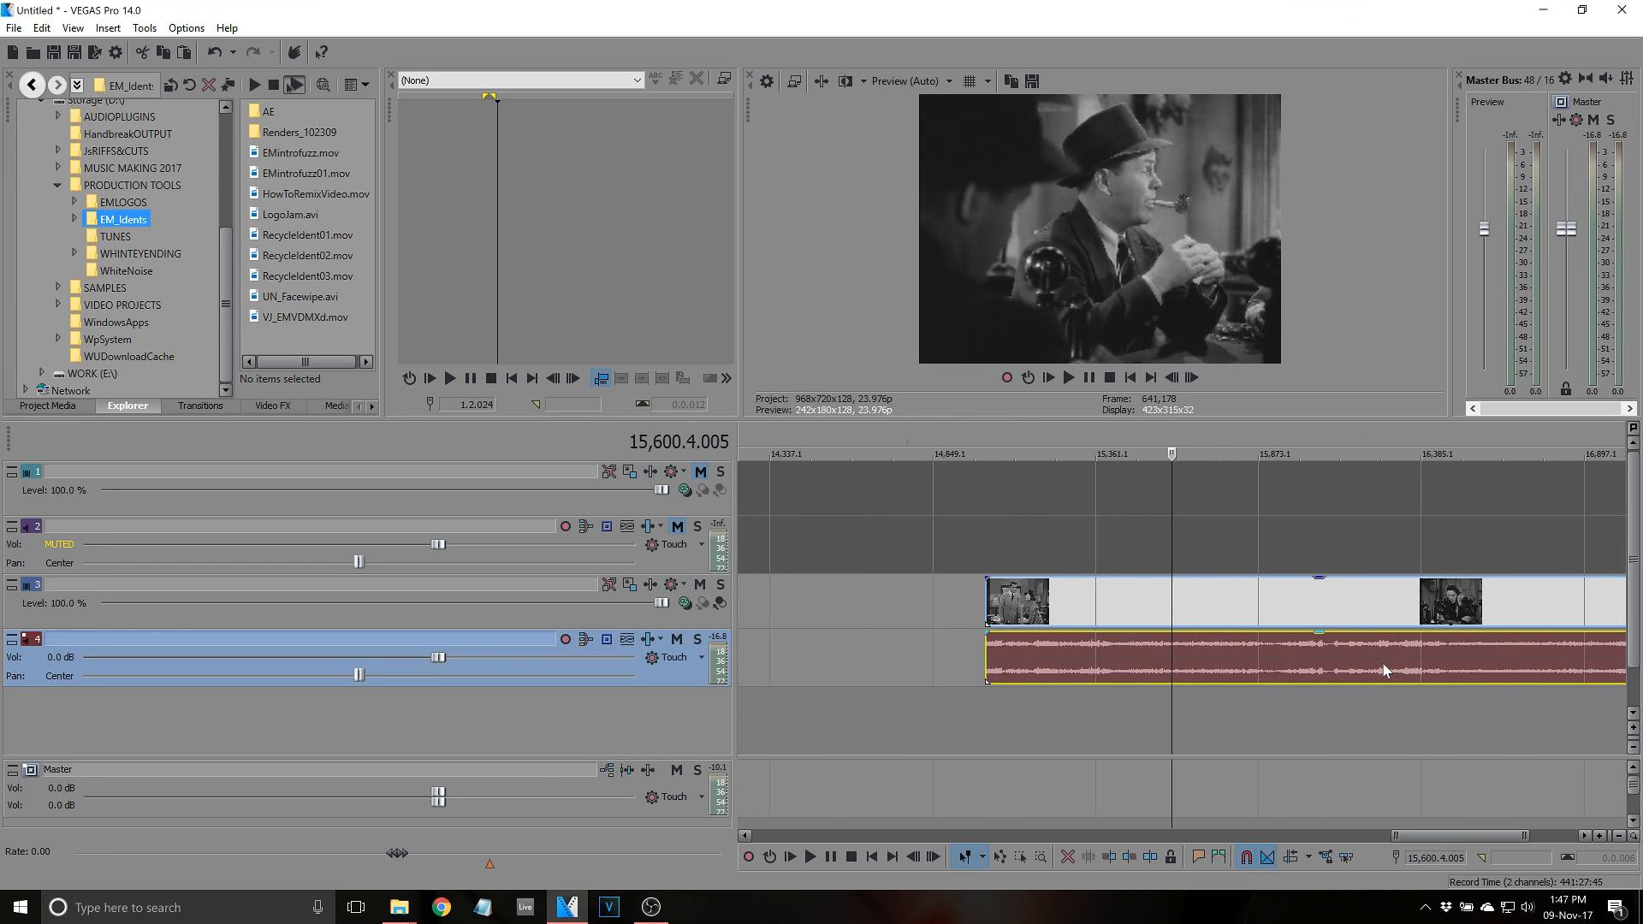
click(1382, 666)
scroll(1377, 666, up, 5)
scroll(1213, 669, down, 3)
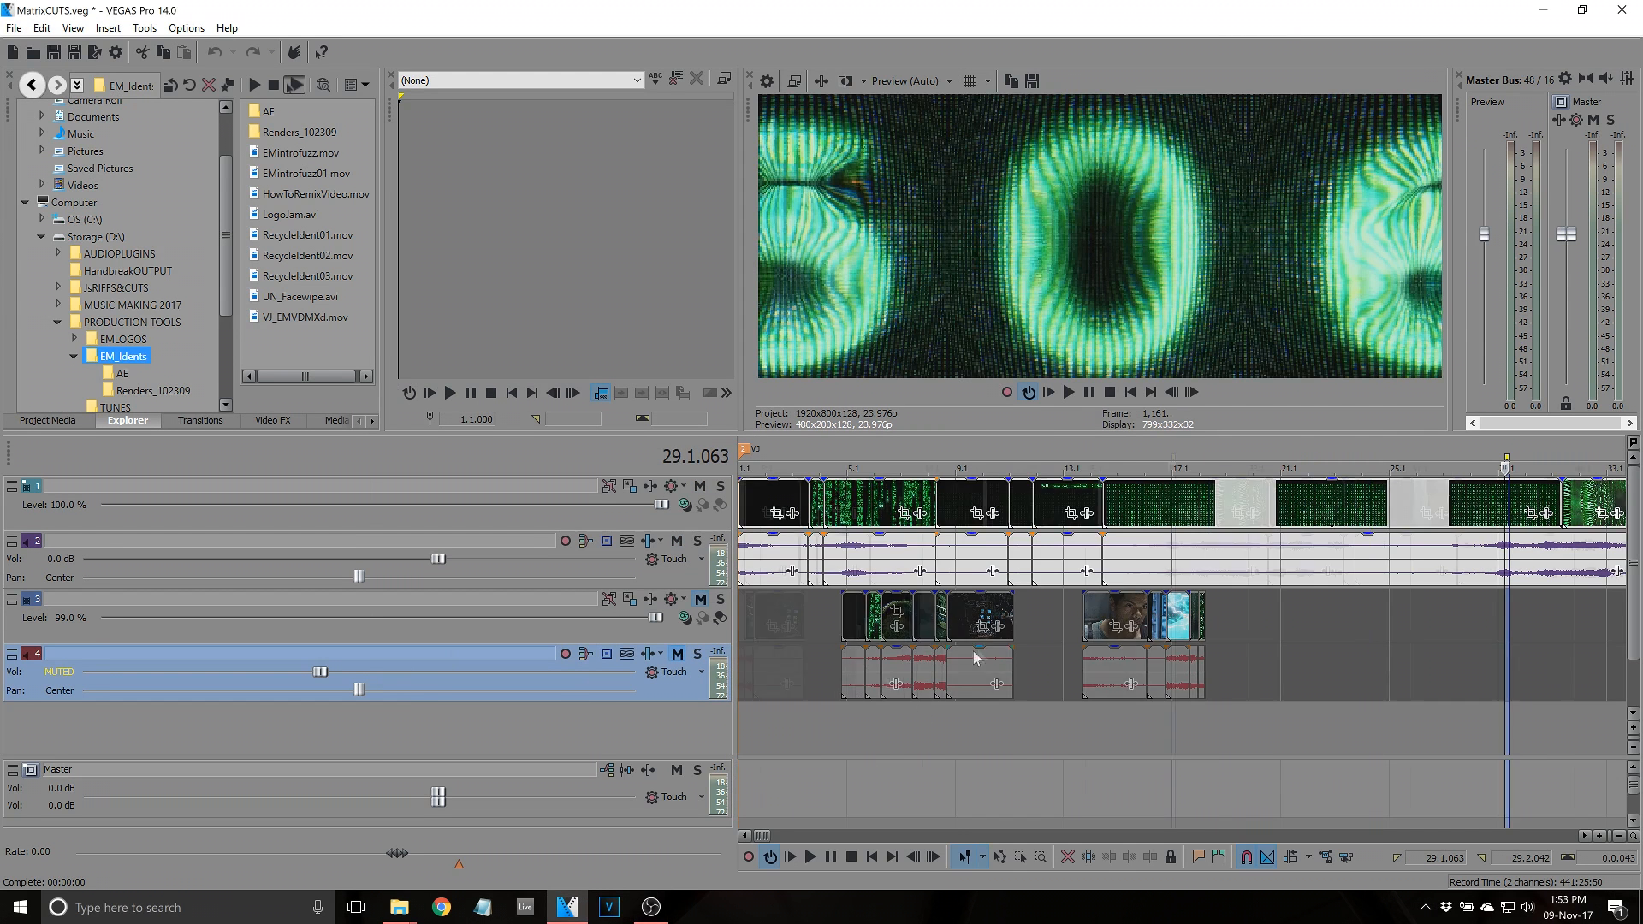
Examine how the MatrixCUTS.veg timeline is divided into marked sections such as VJ, MusicalBits and Swoosh
scroll(976, 657, down, 10)
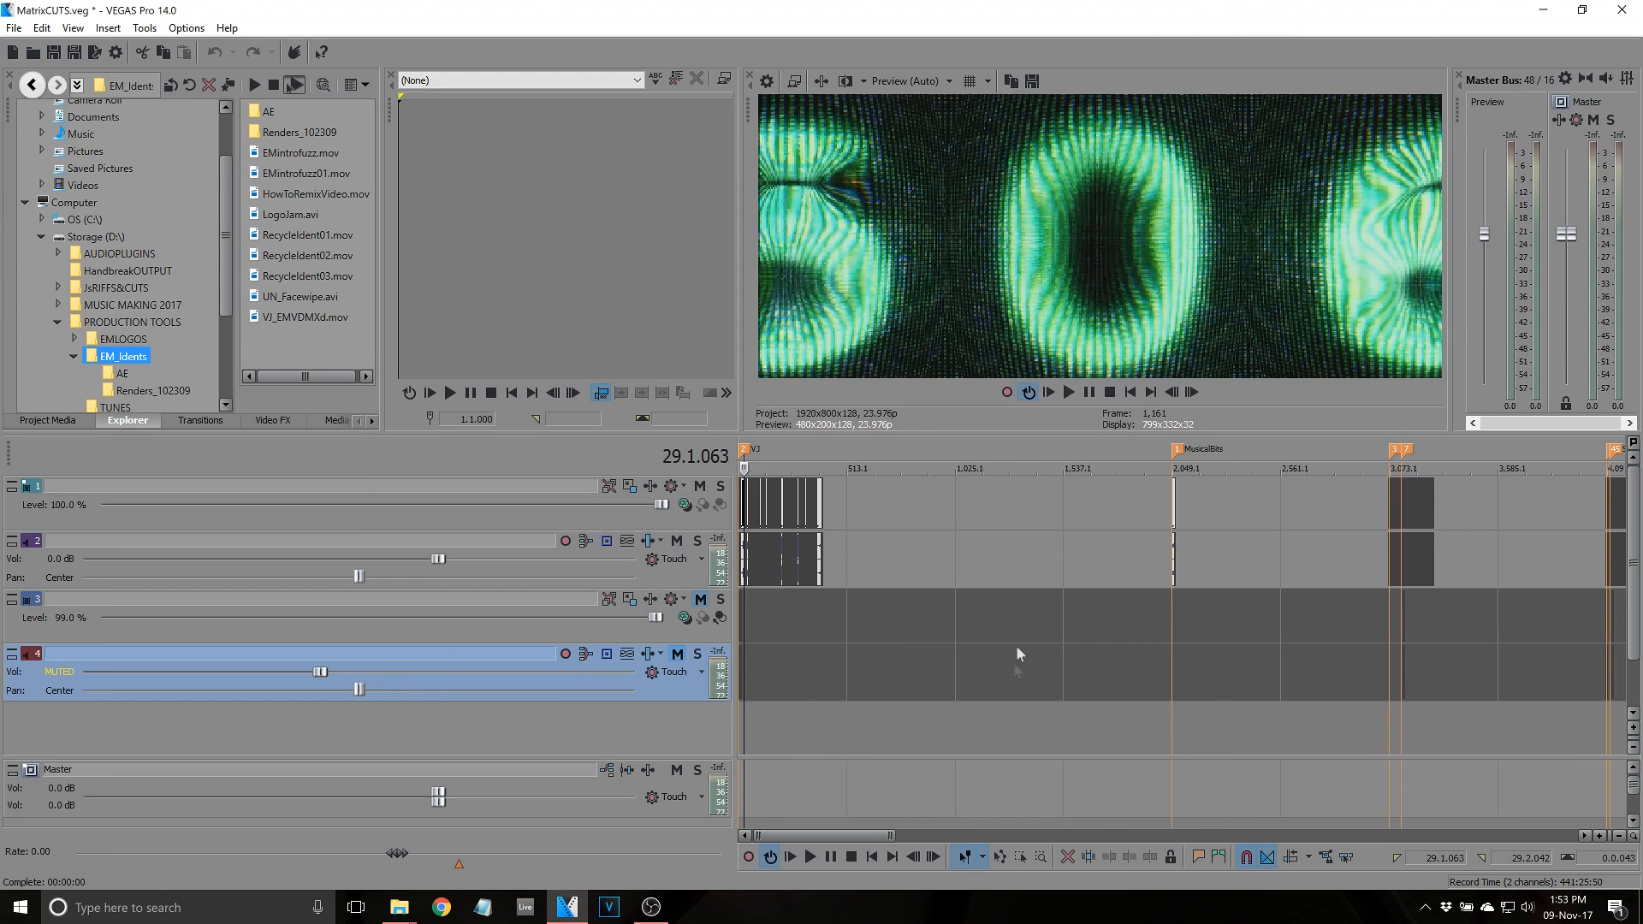
click(931, 608)
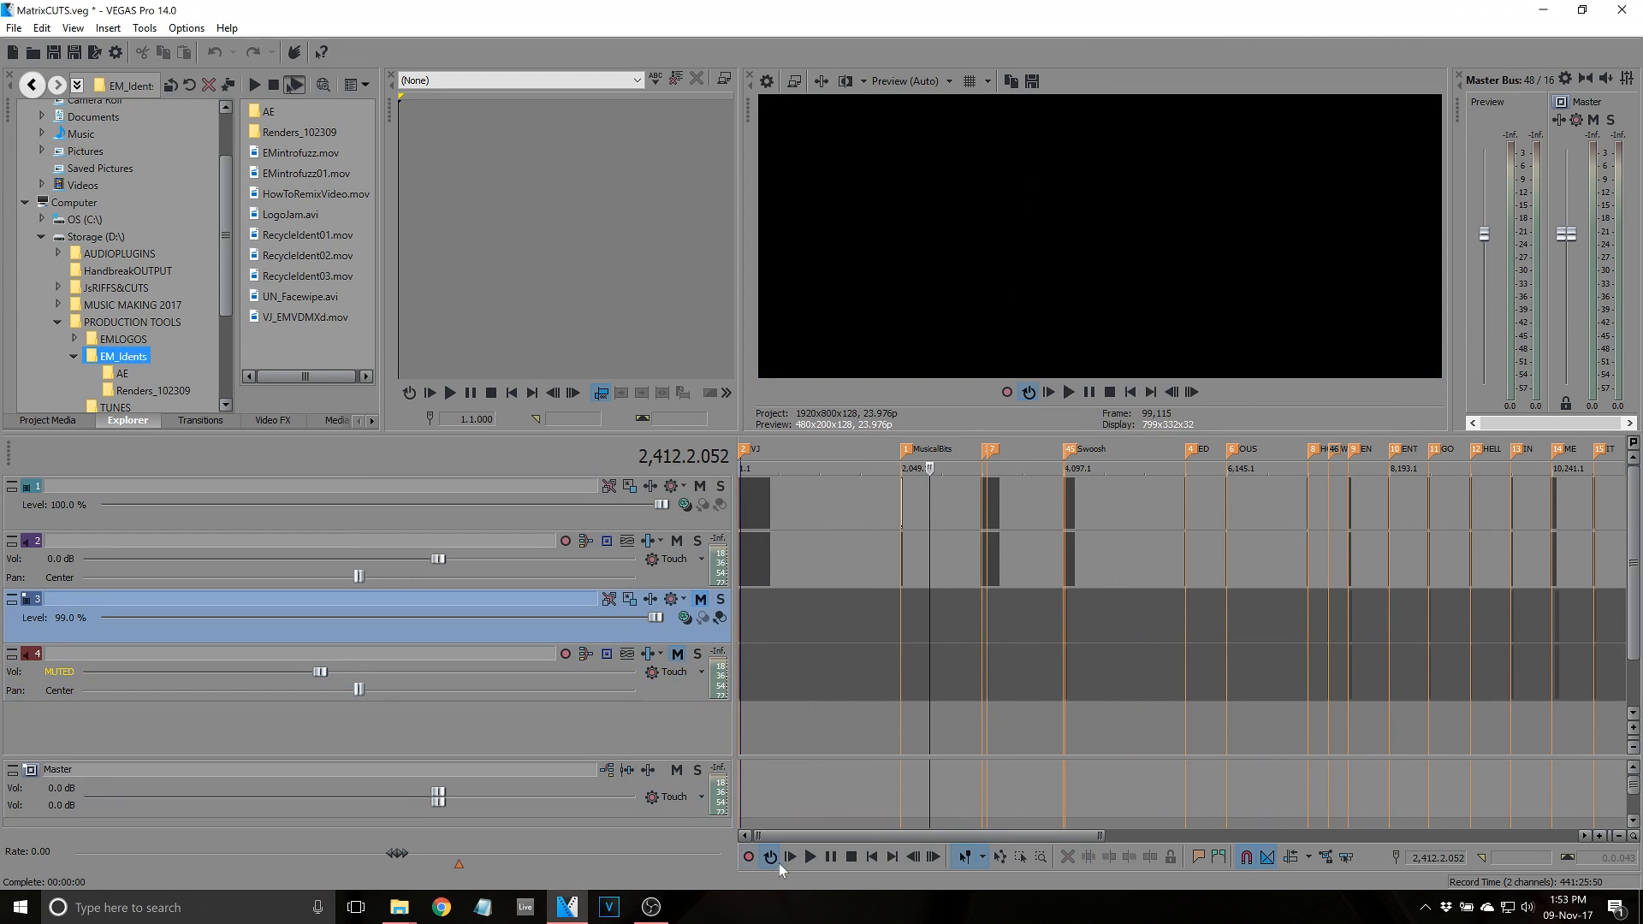
scroll(875, 671, up, 4)
scroll(875, 667, down, 5)
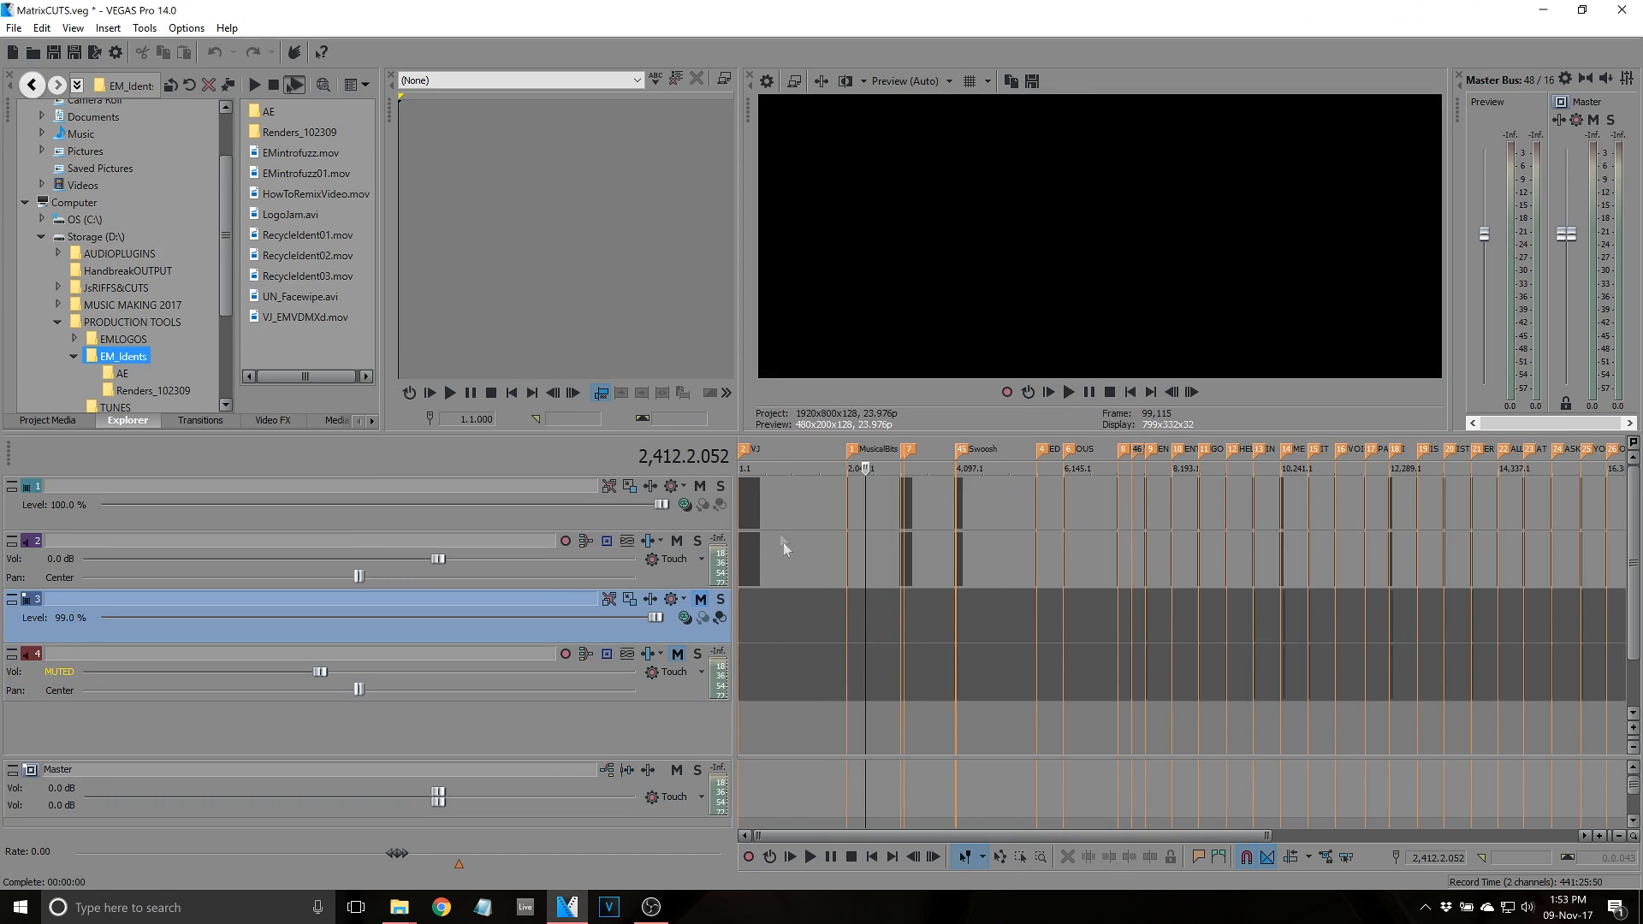
Mute audio track 2 and play a video snippet in the VJ section near measure 83
click(747, 512)
scroll(965, 637, up, 6)
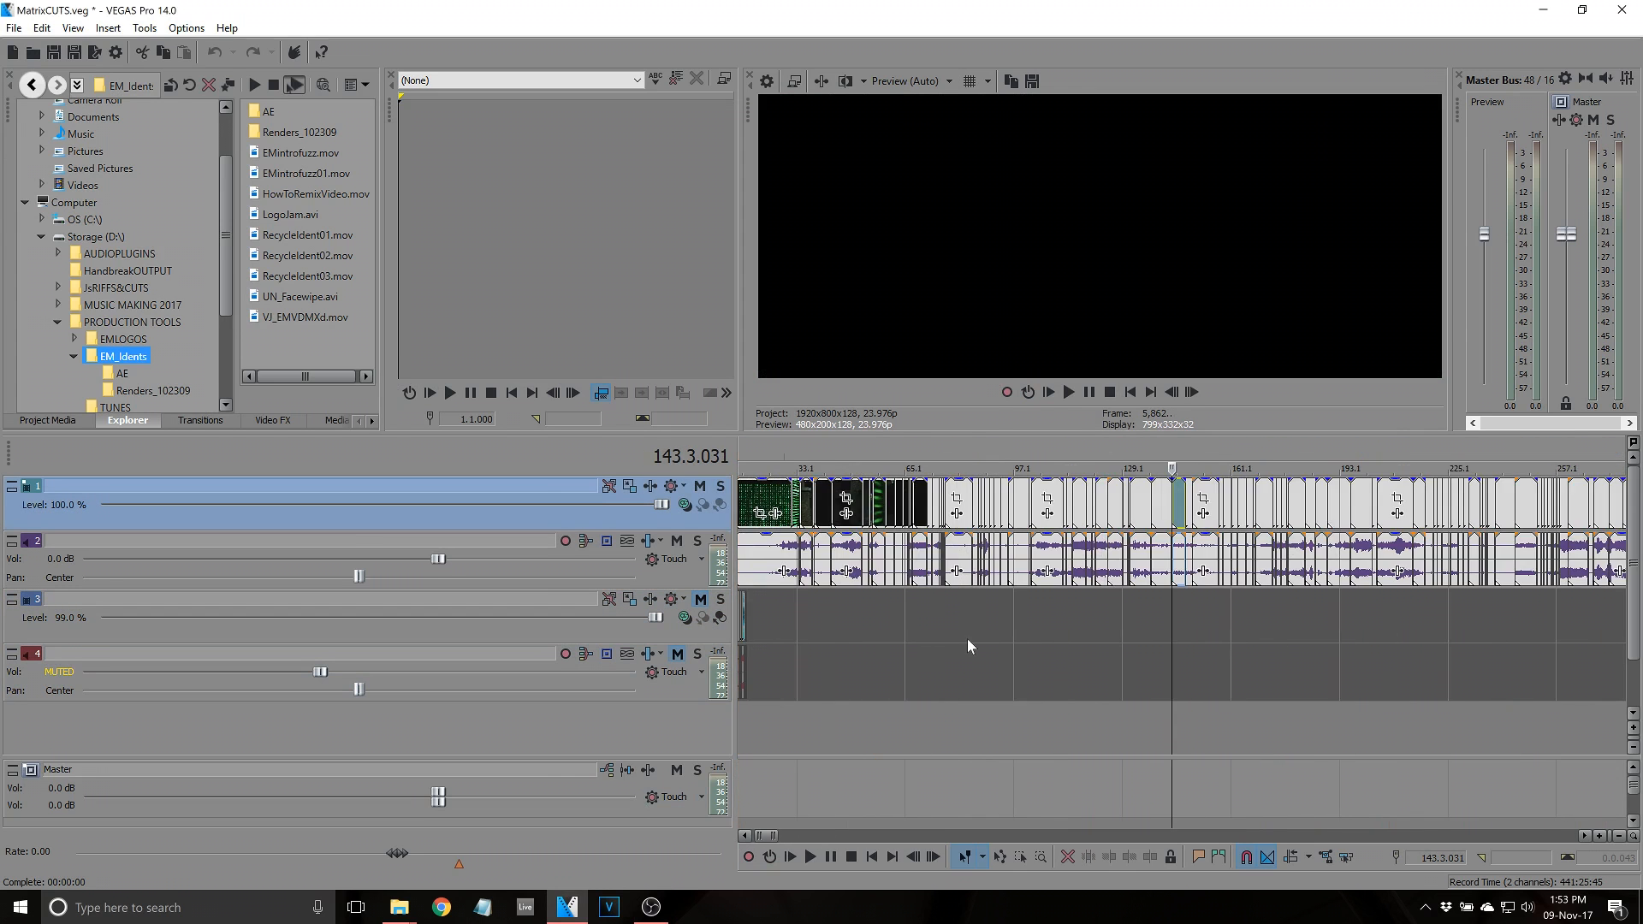
click(676, 541)
scroll(855, 571, up, 4)
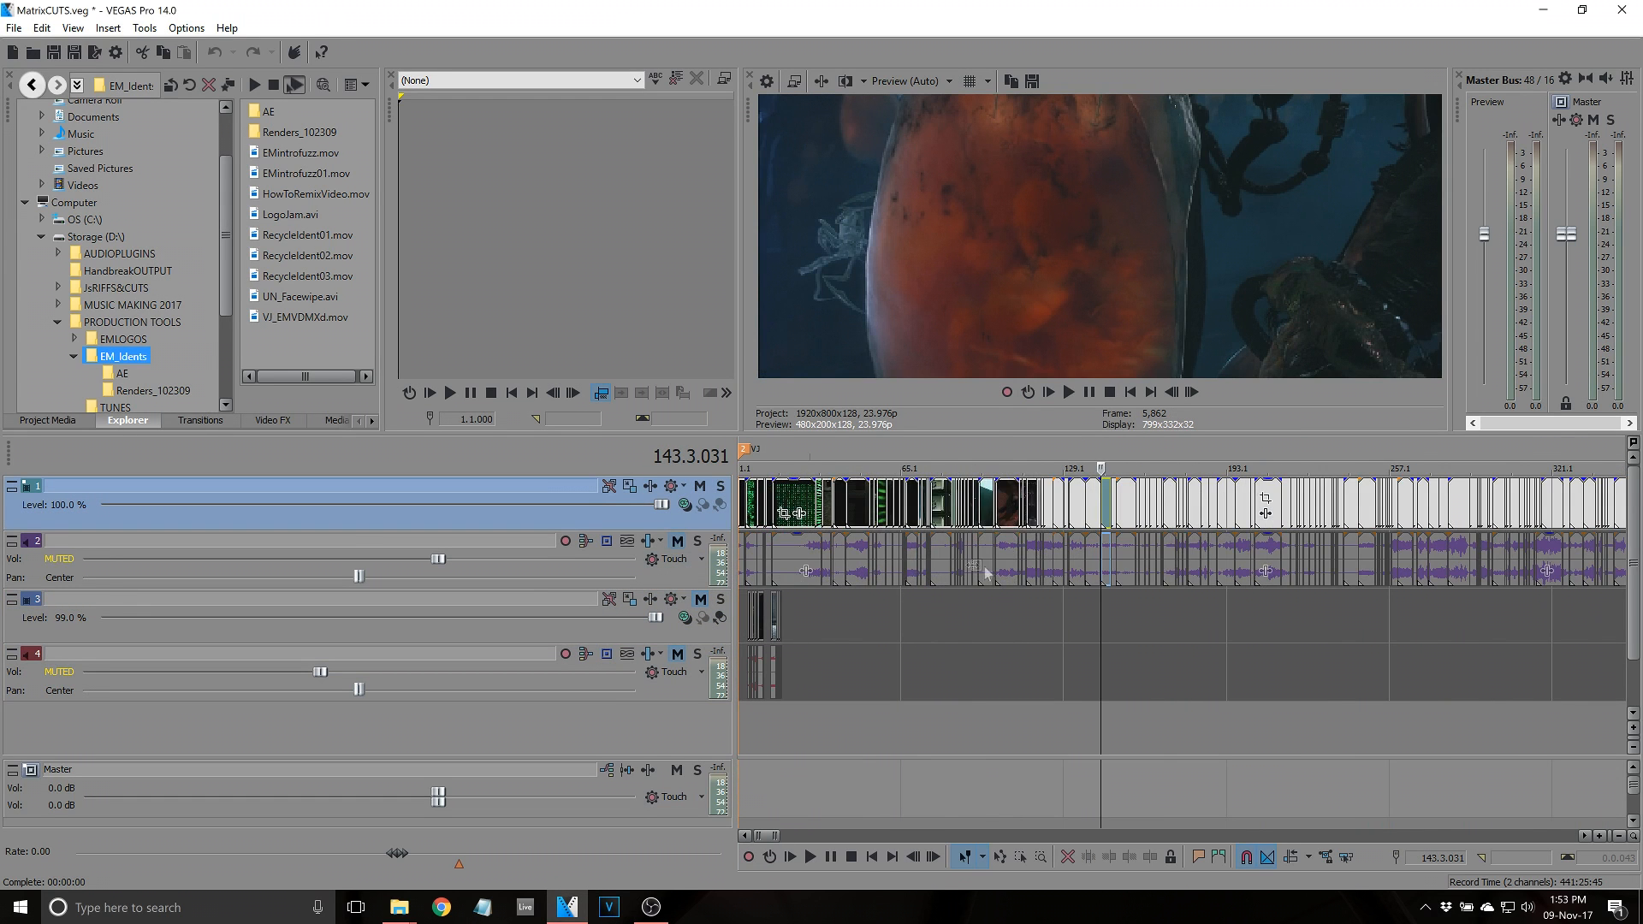
click(946, 574)
scroll(948, 575, up, 4)
key(space)
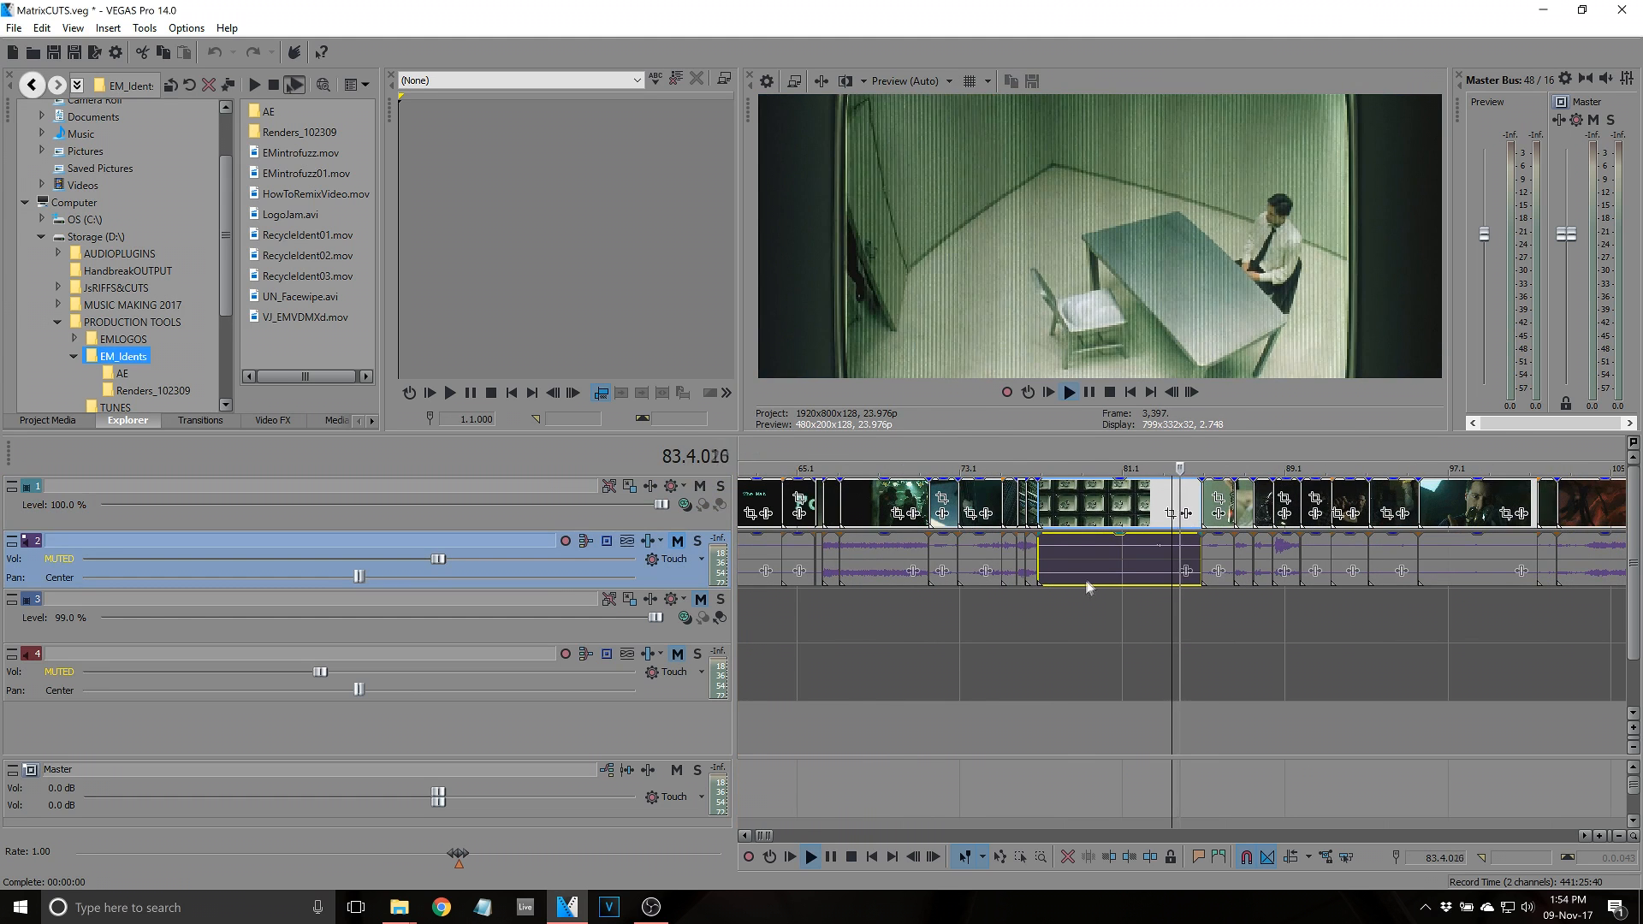
Play several more VJ snippets between about measures 84 and 91 to review the visual cuts
scroll(1162, 552, down, 2)
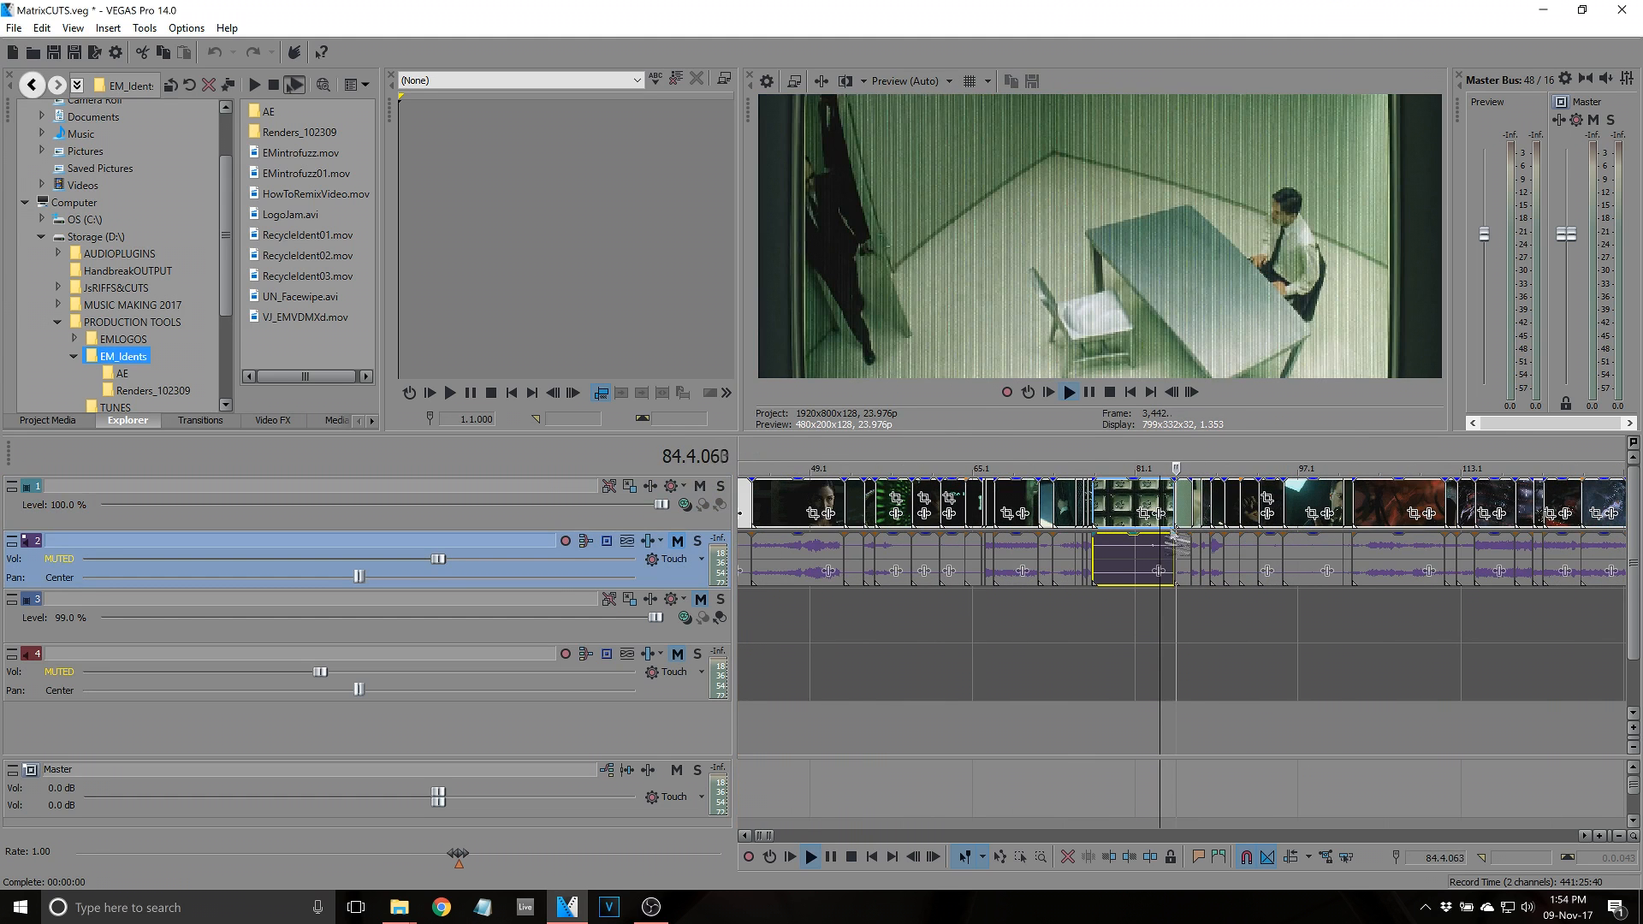
click(1171, 493)
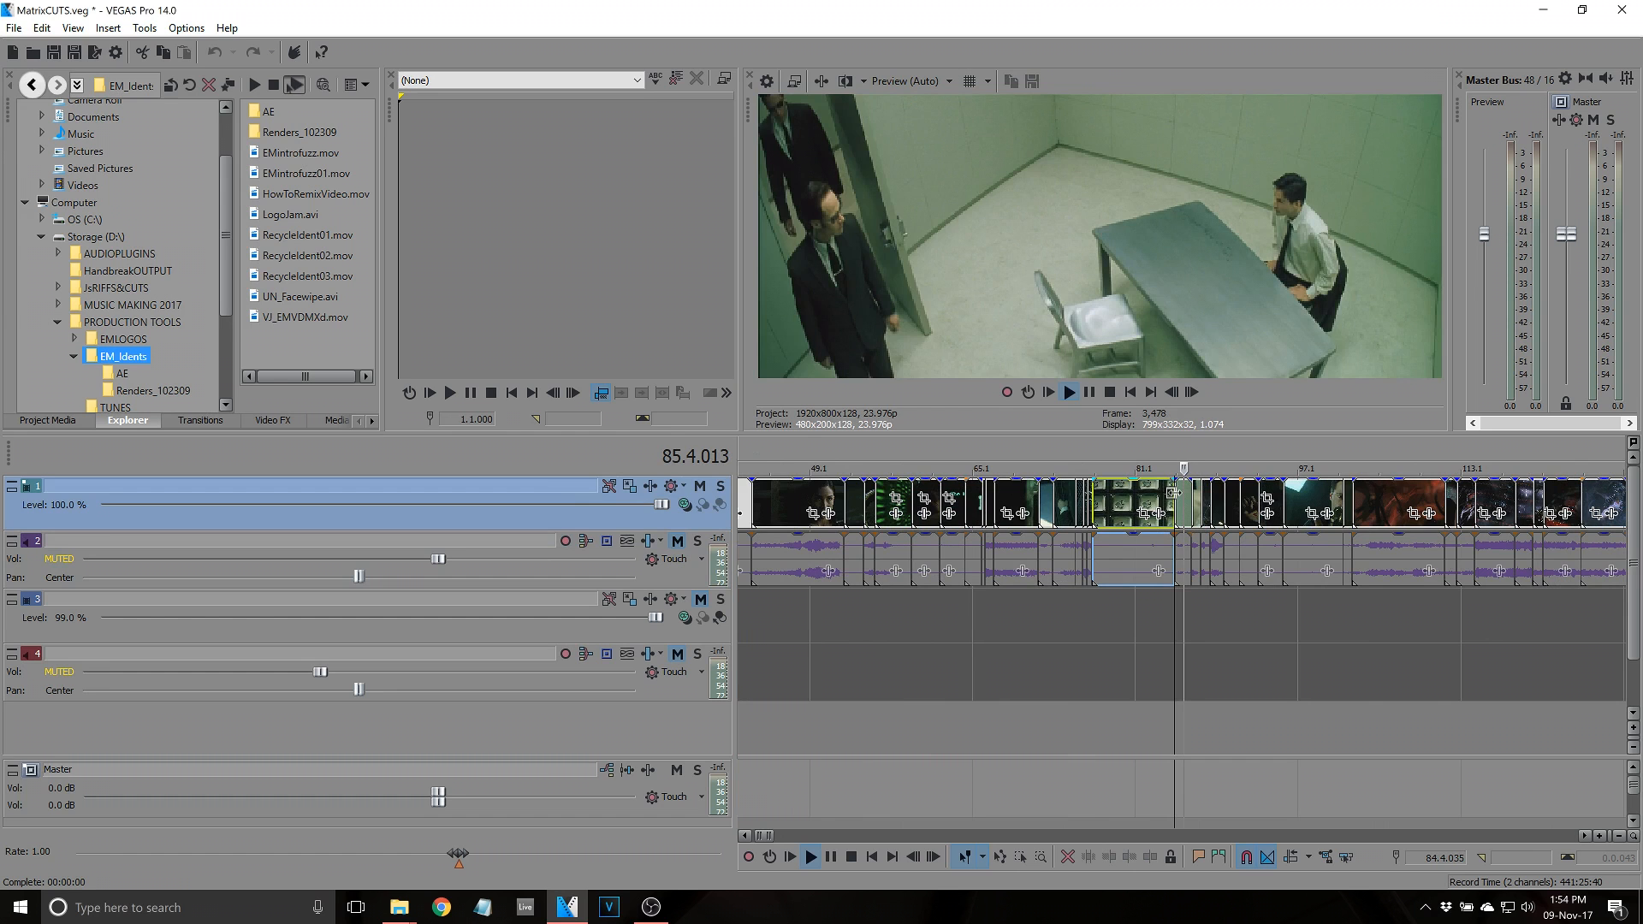
key(space)
key(space)
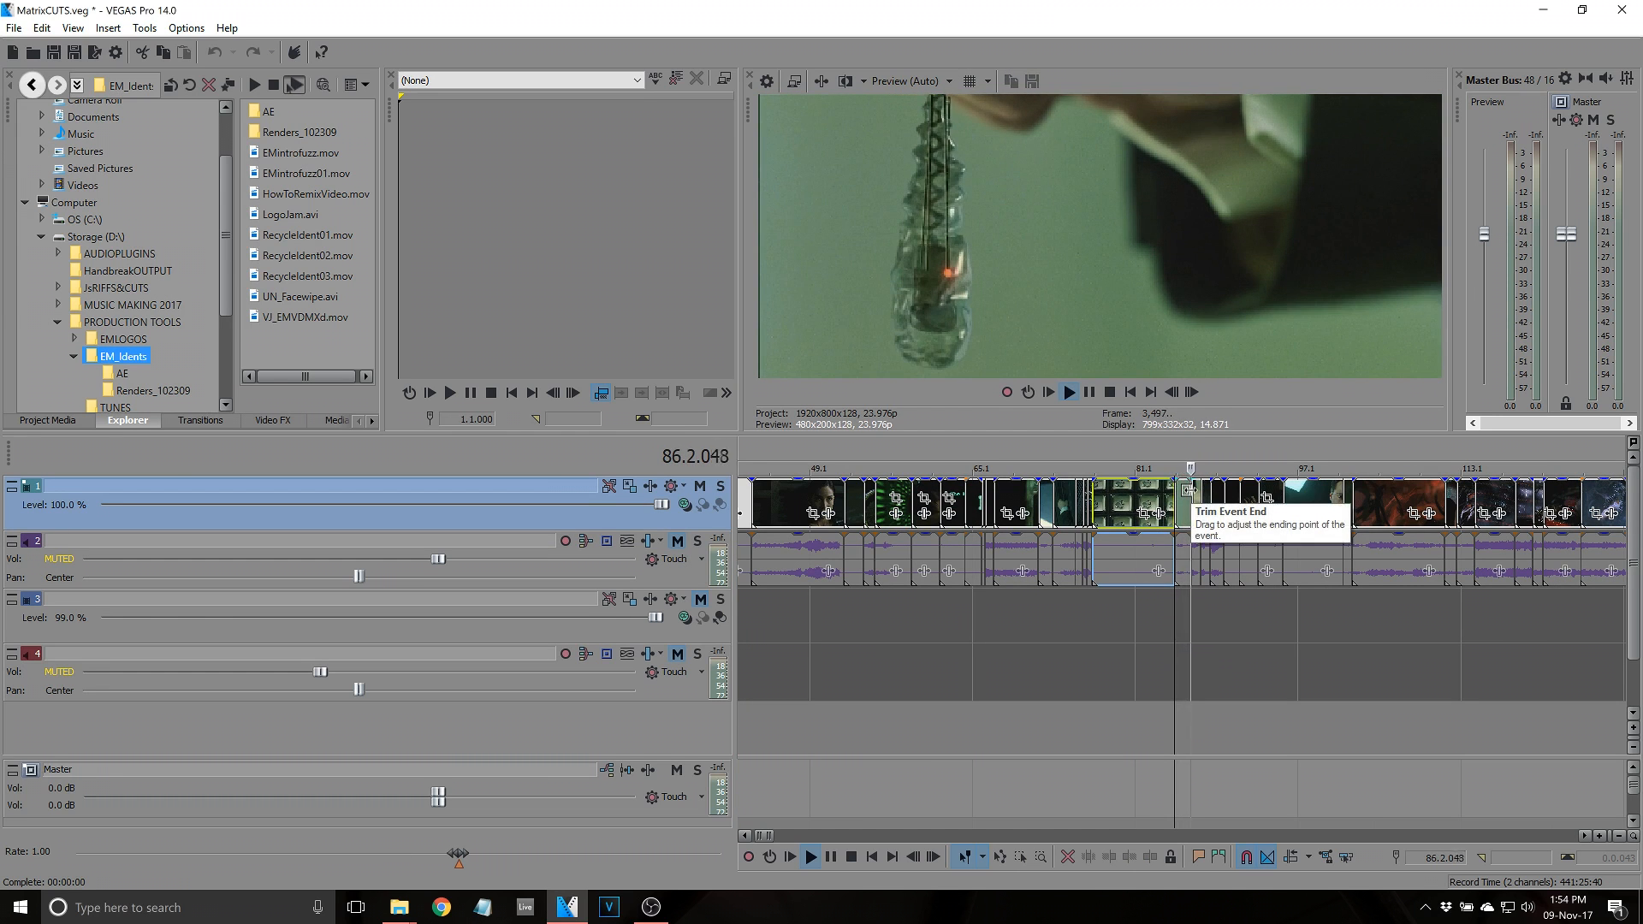
key(space)
click(1230, 499)
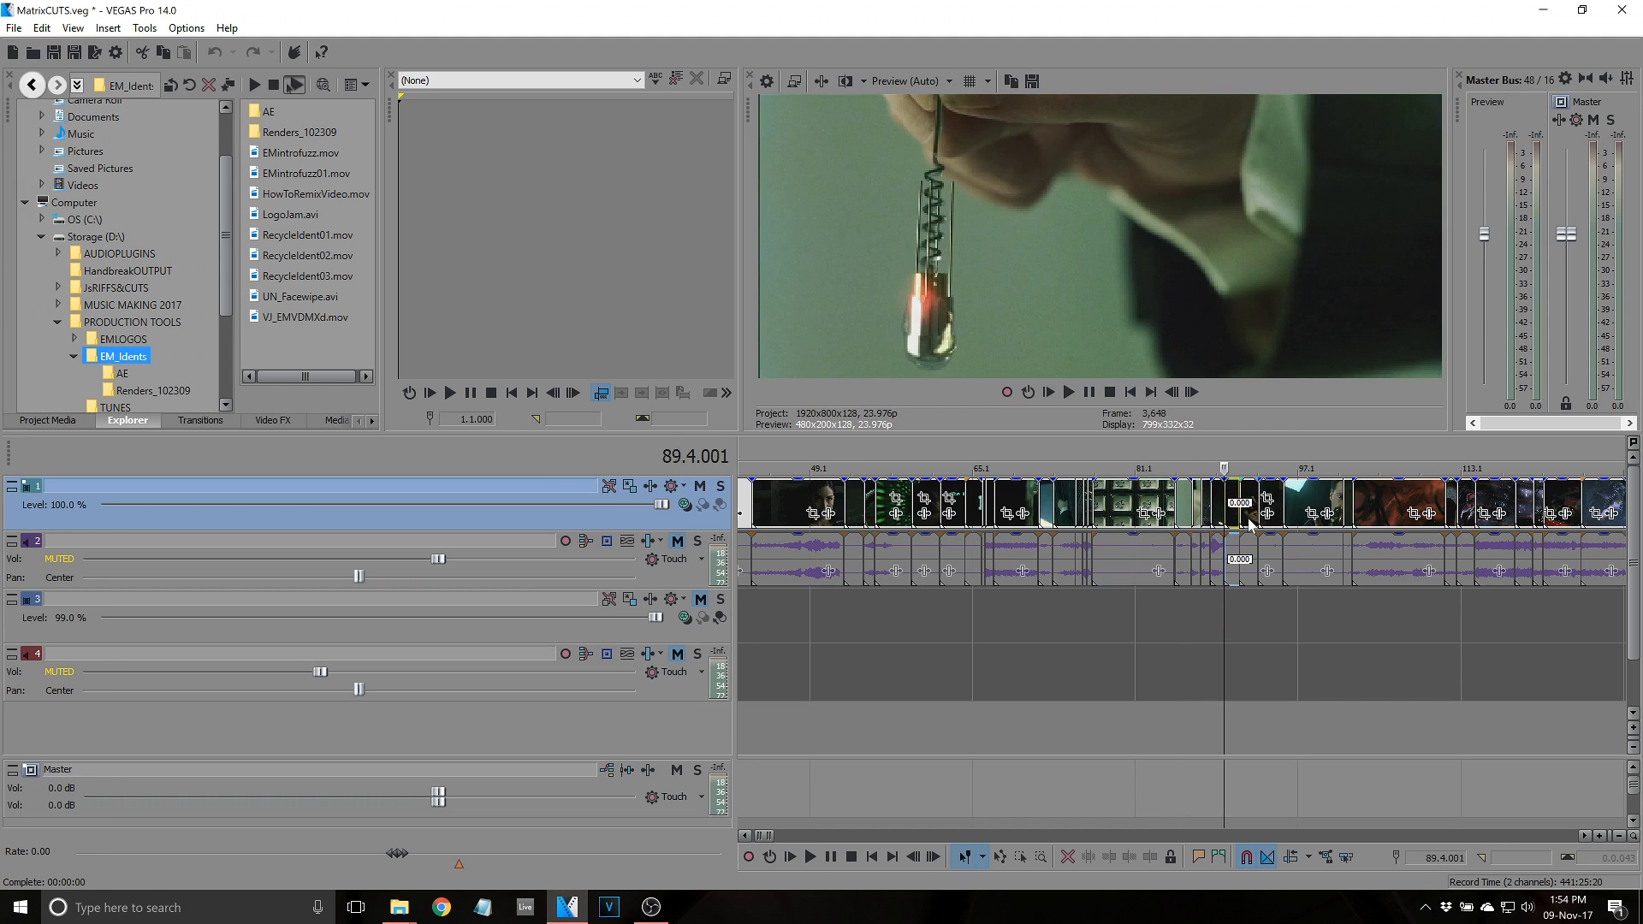
key(space)
key(space)
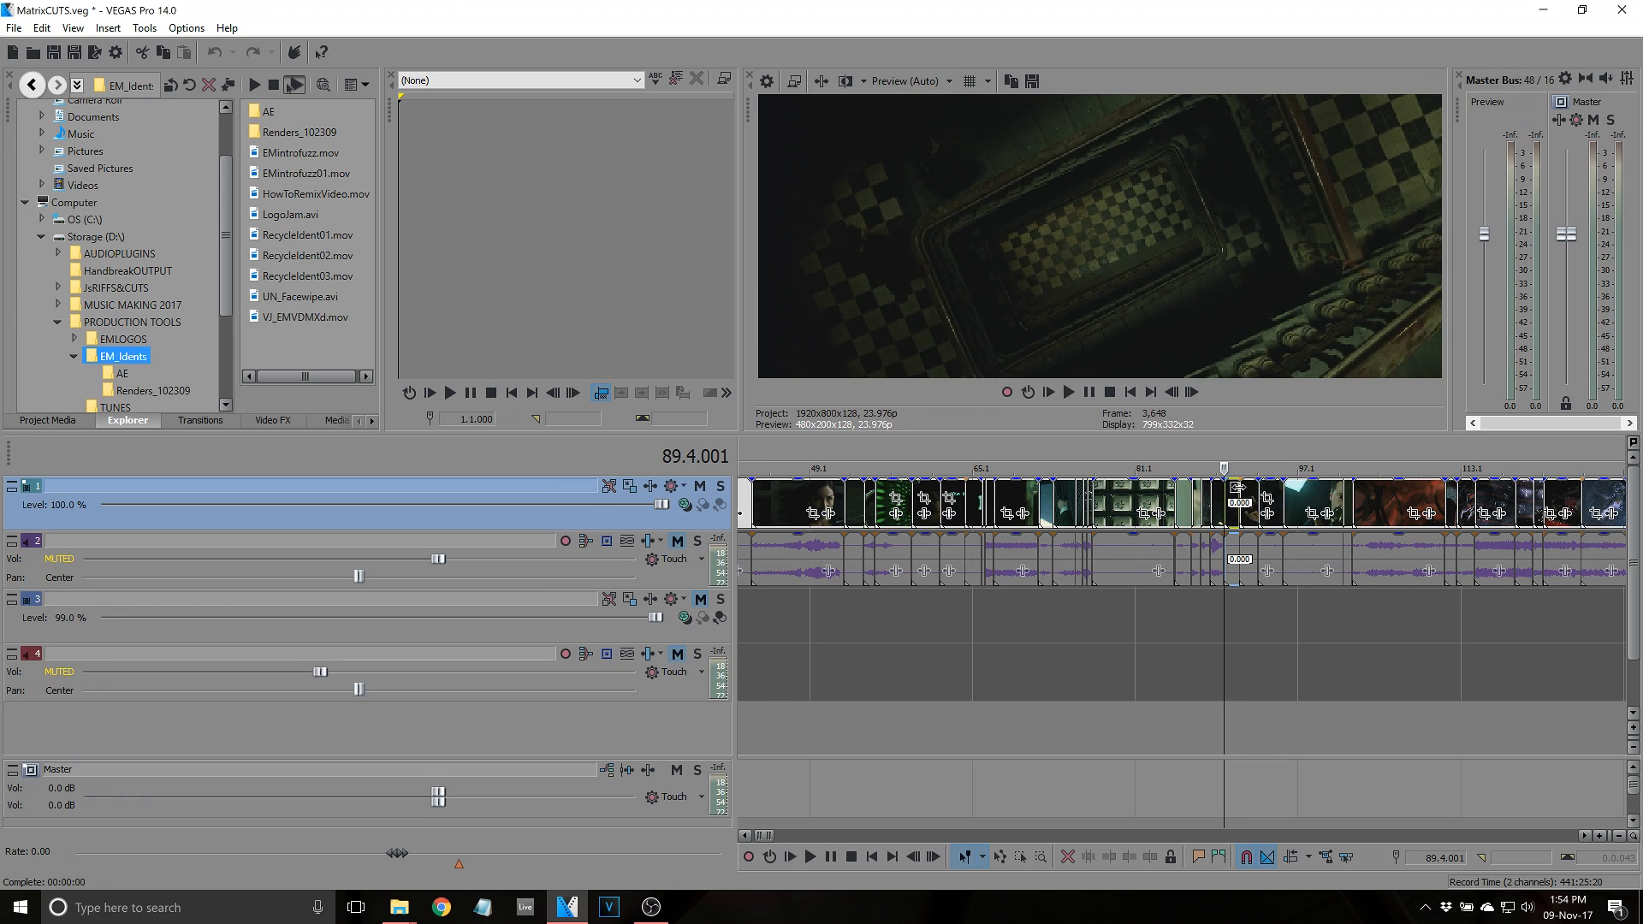
click(1238, 509)
scroll(1247, 513, down, 8)
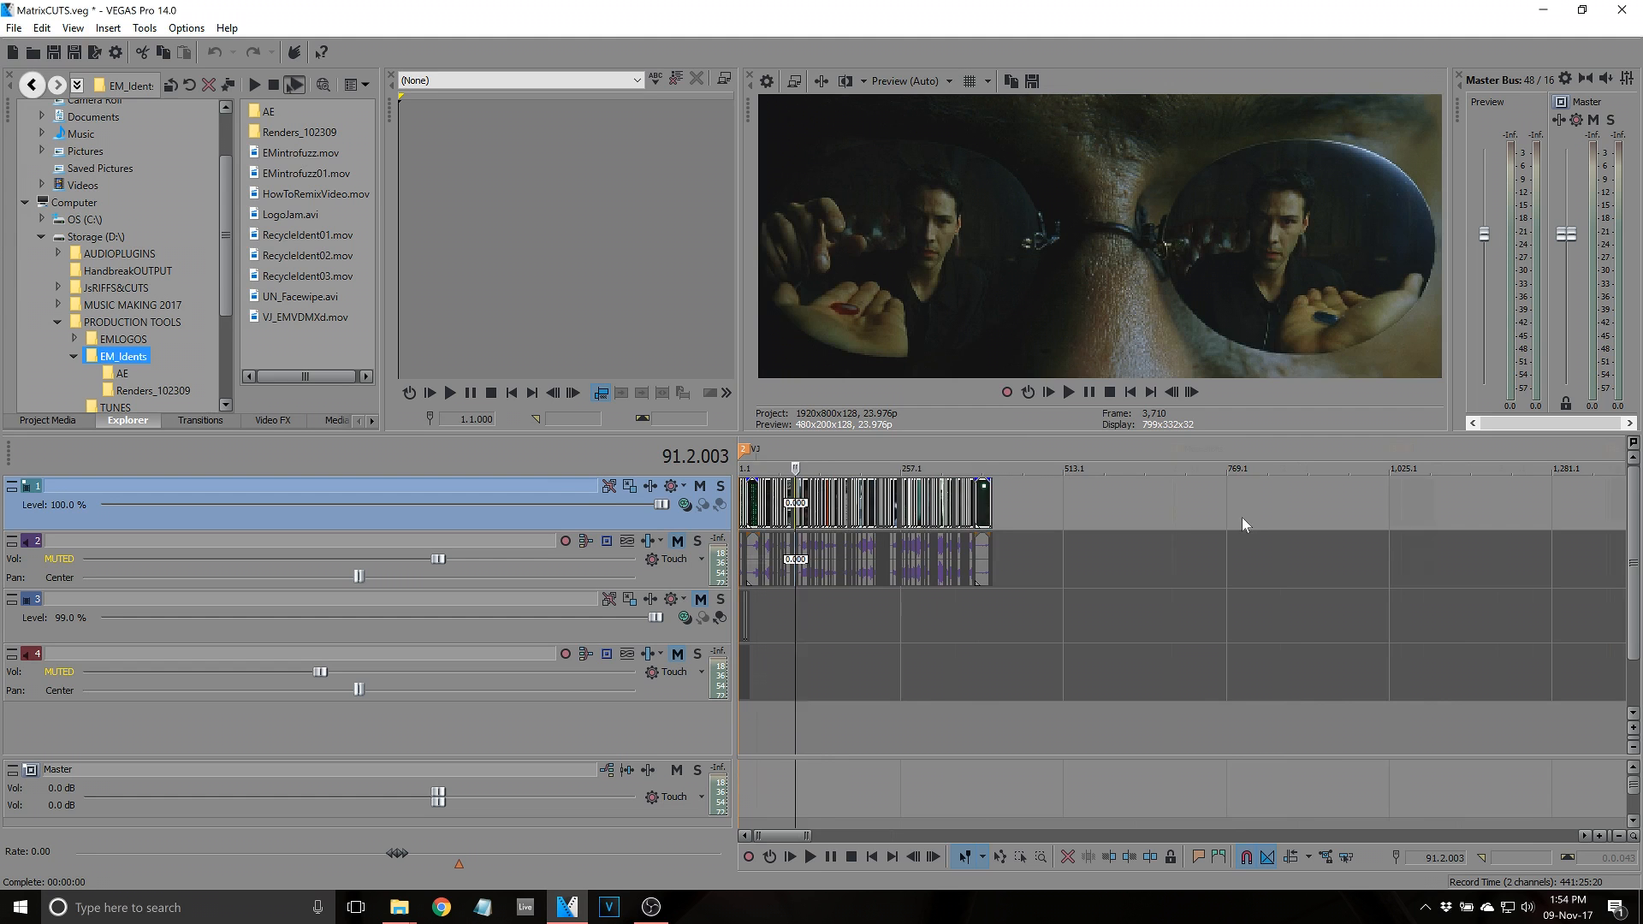
scroll(1241, 517, down, 4)
key(space)
key(space)
Unmute audio track 2 and play the clip at the MusicalBits marker
click(1173, 502)
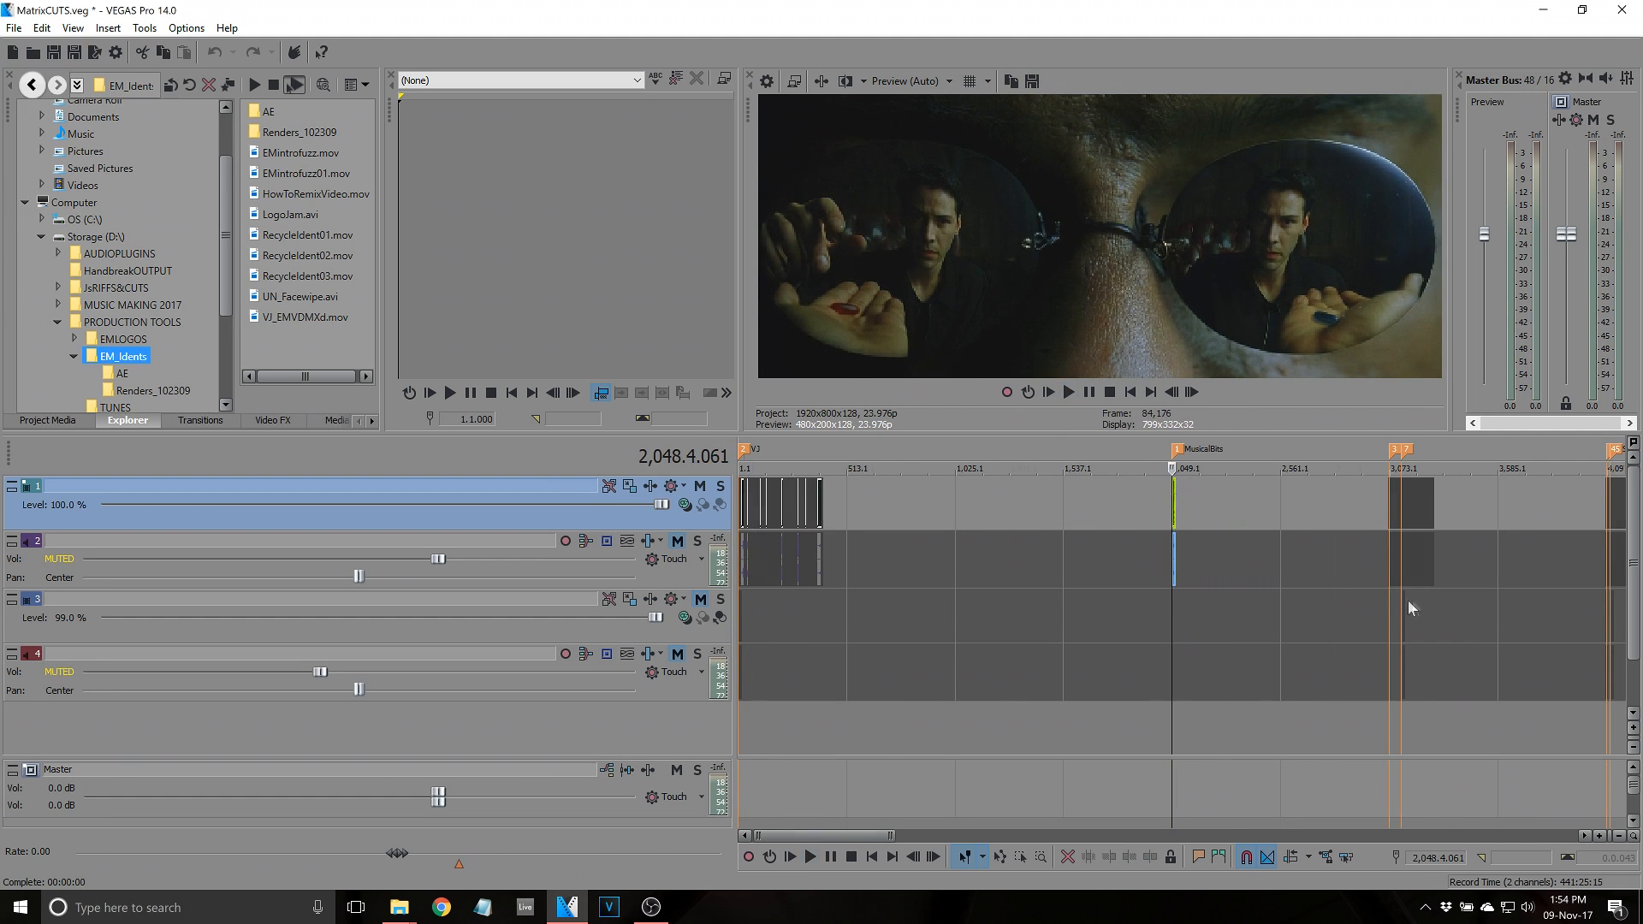
scroll(1408, 598, up, 6)
click(679, 543)
key(space)
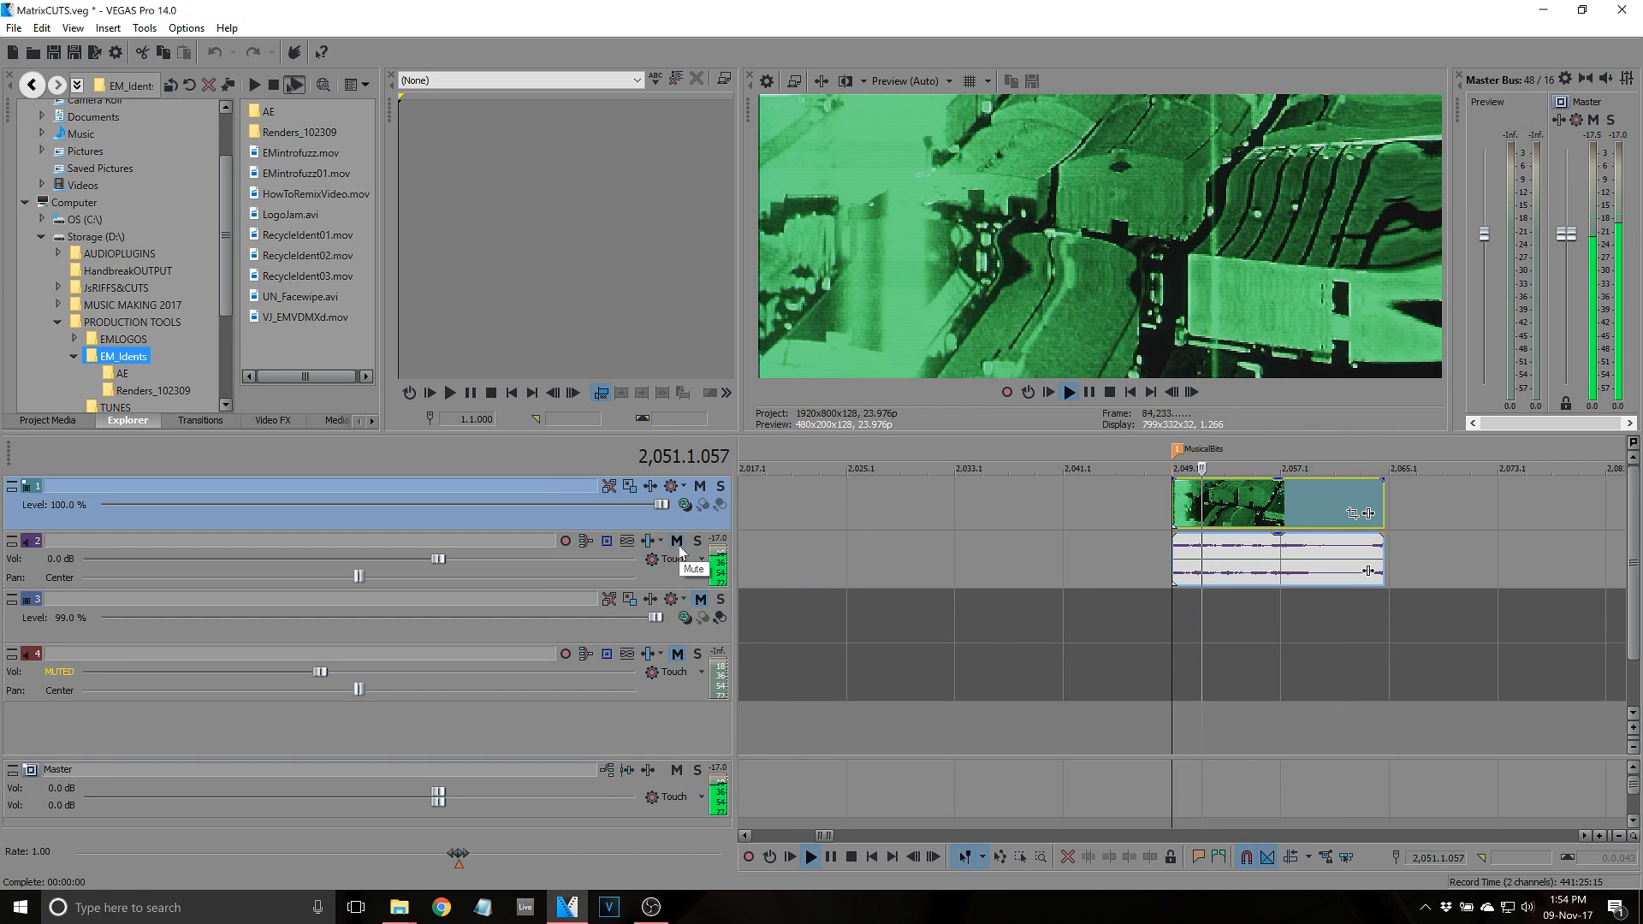
click(679, 542)
key(space)
click(679, 543)
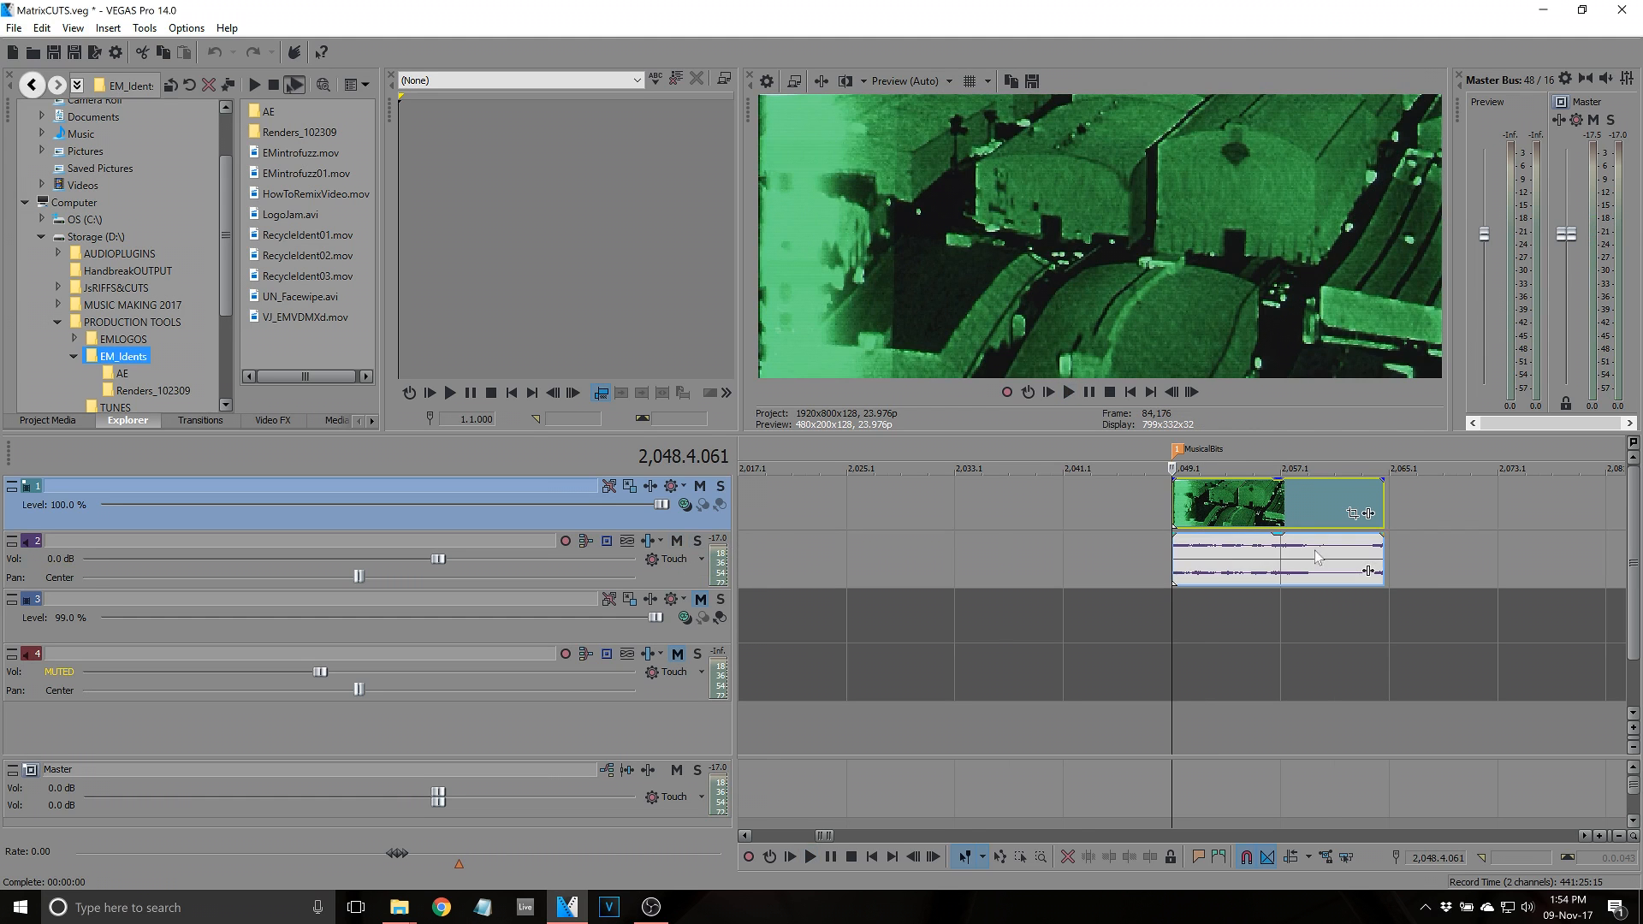
Play the sound-effect snippets in the SFX section from about measure 3,080 and examine the neighbouring marked sections
scroll(1310, 556, down, 6)
click(1388, 486)
scroll(1403, 523, up, 10)
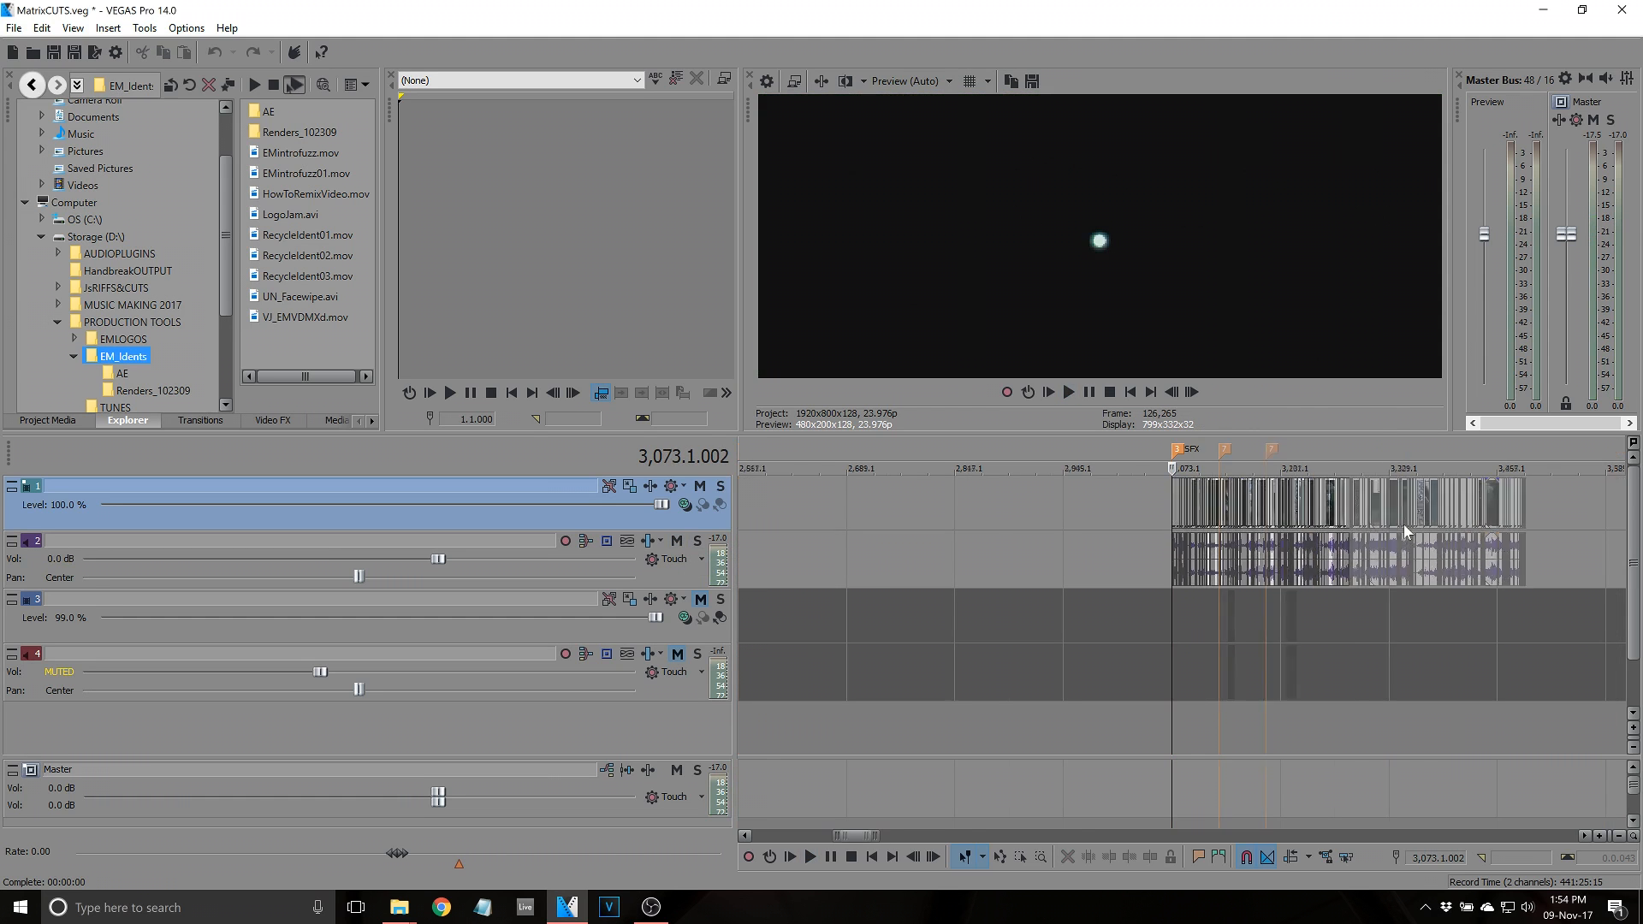
click(1386, 552)
key(space)
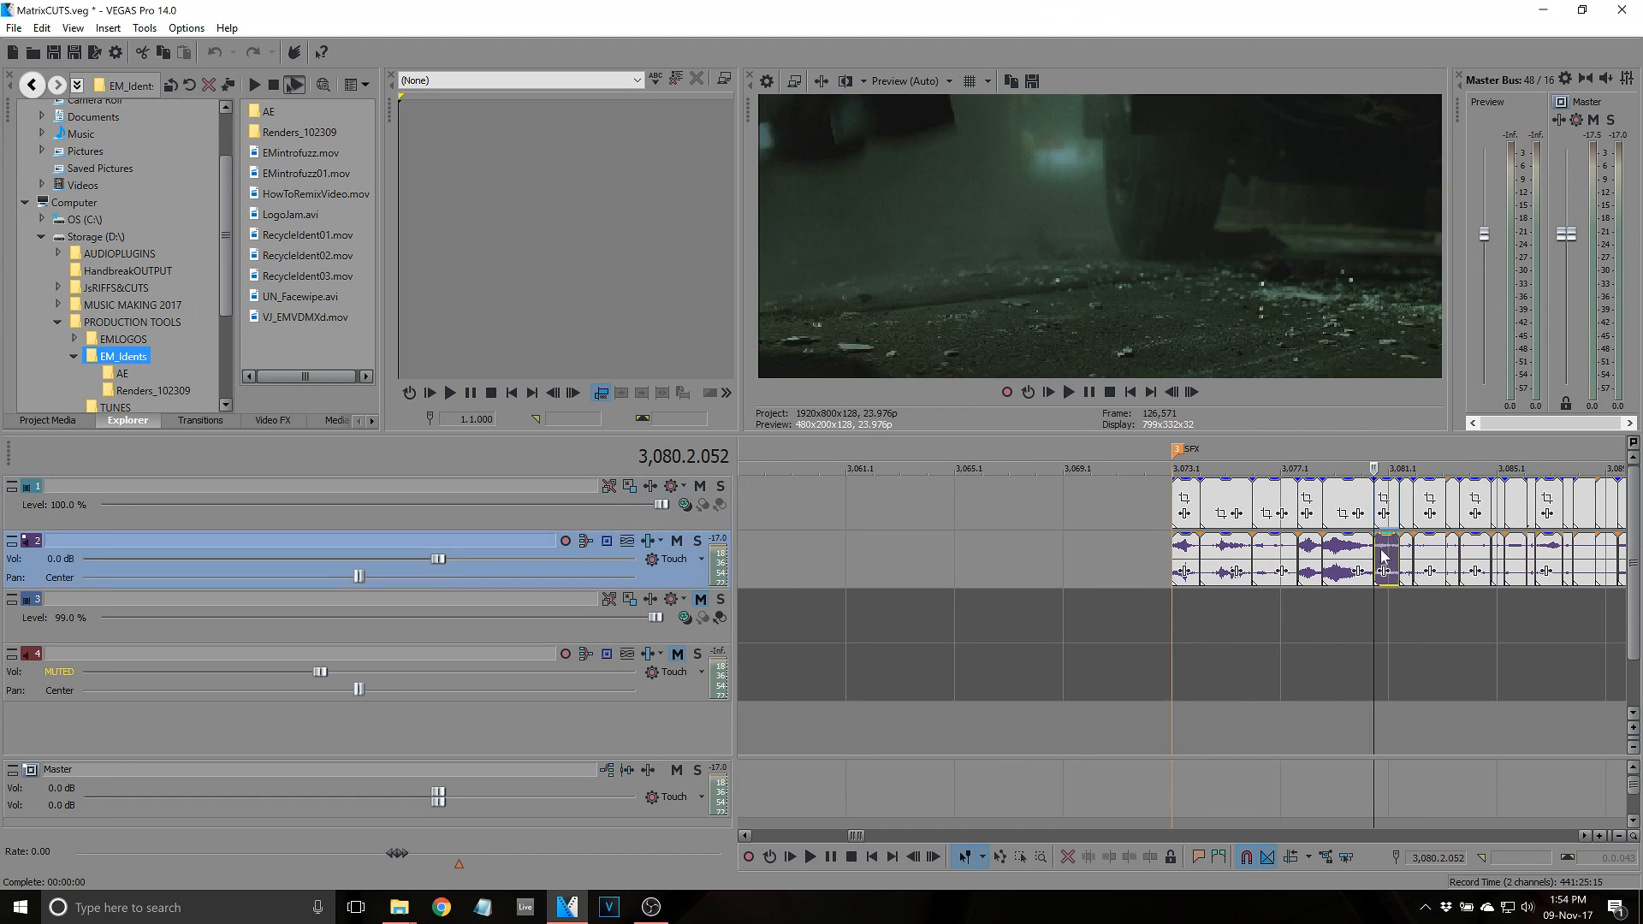
scroll(1368, 563, down, 3)
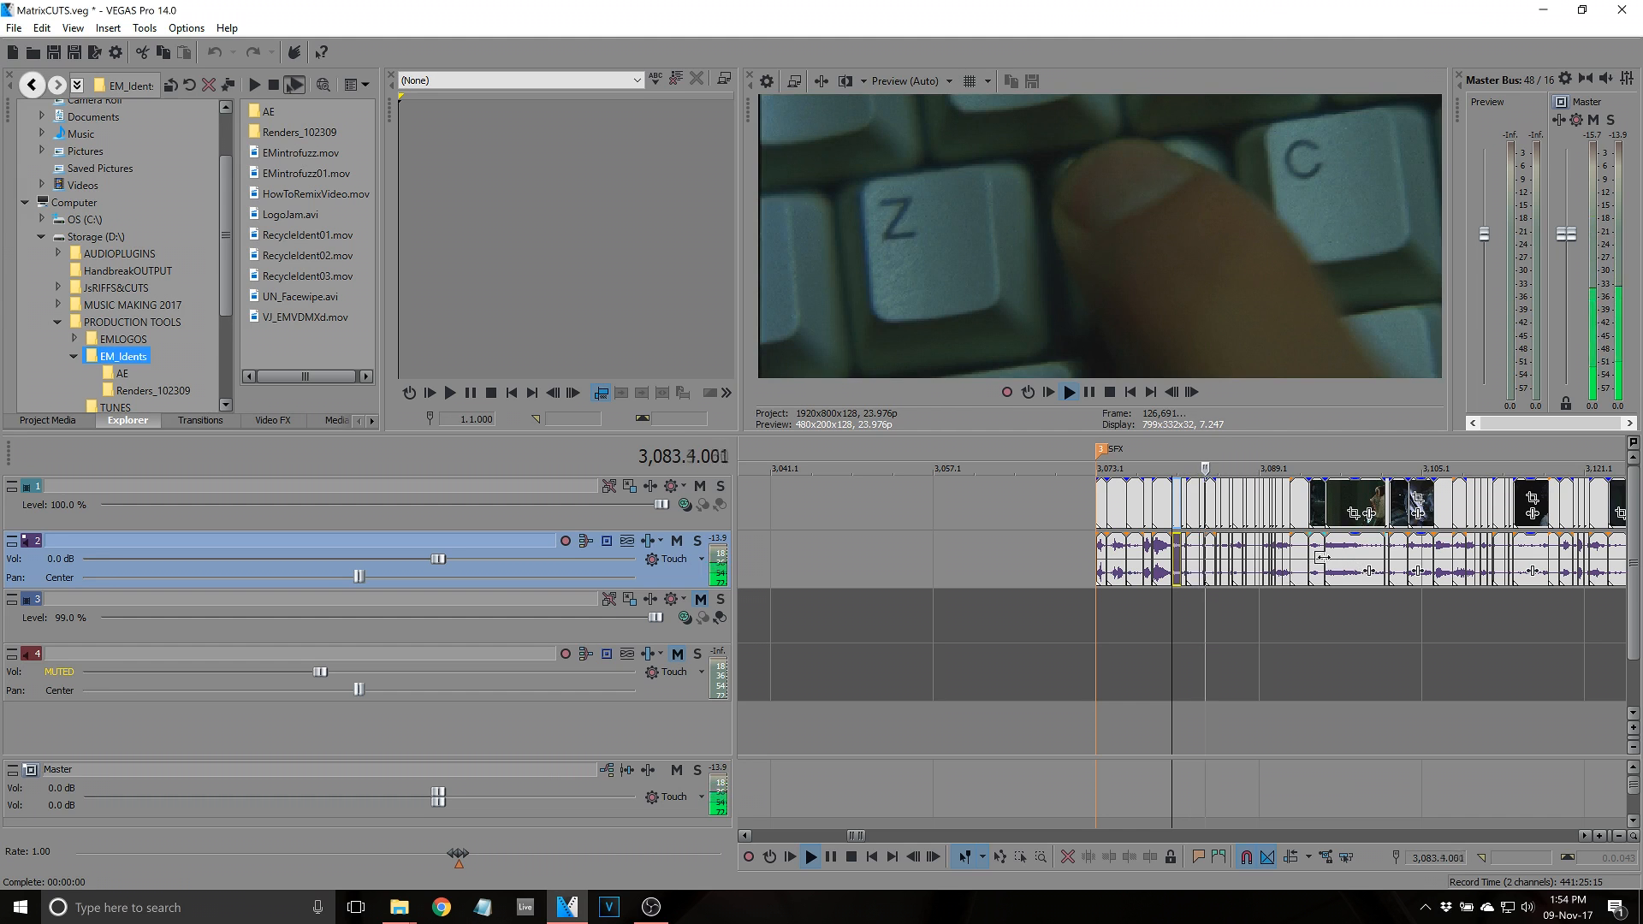
scroll(1322, 557, down, 5)
scroll(1325, 557, down, 2)
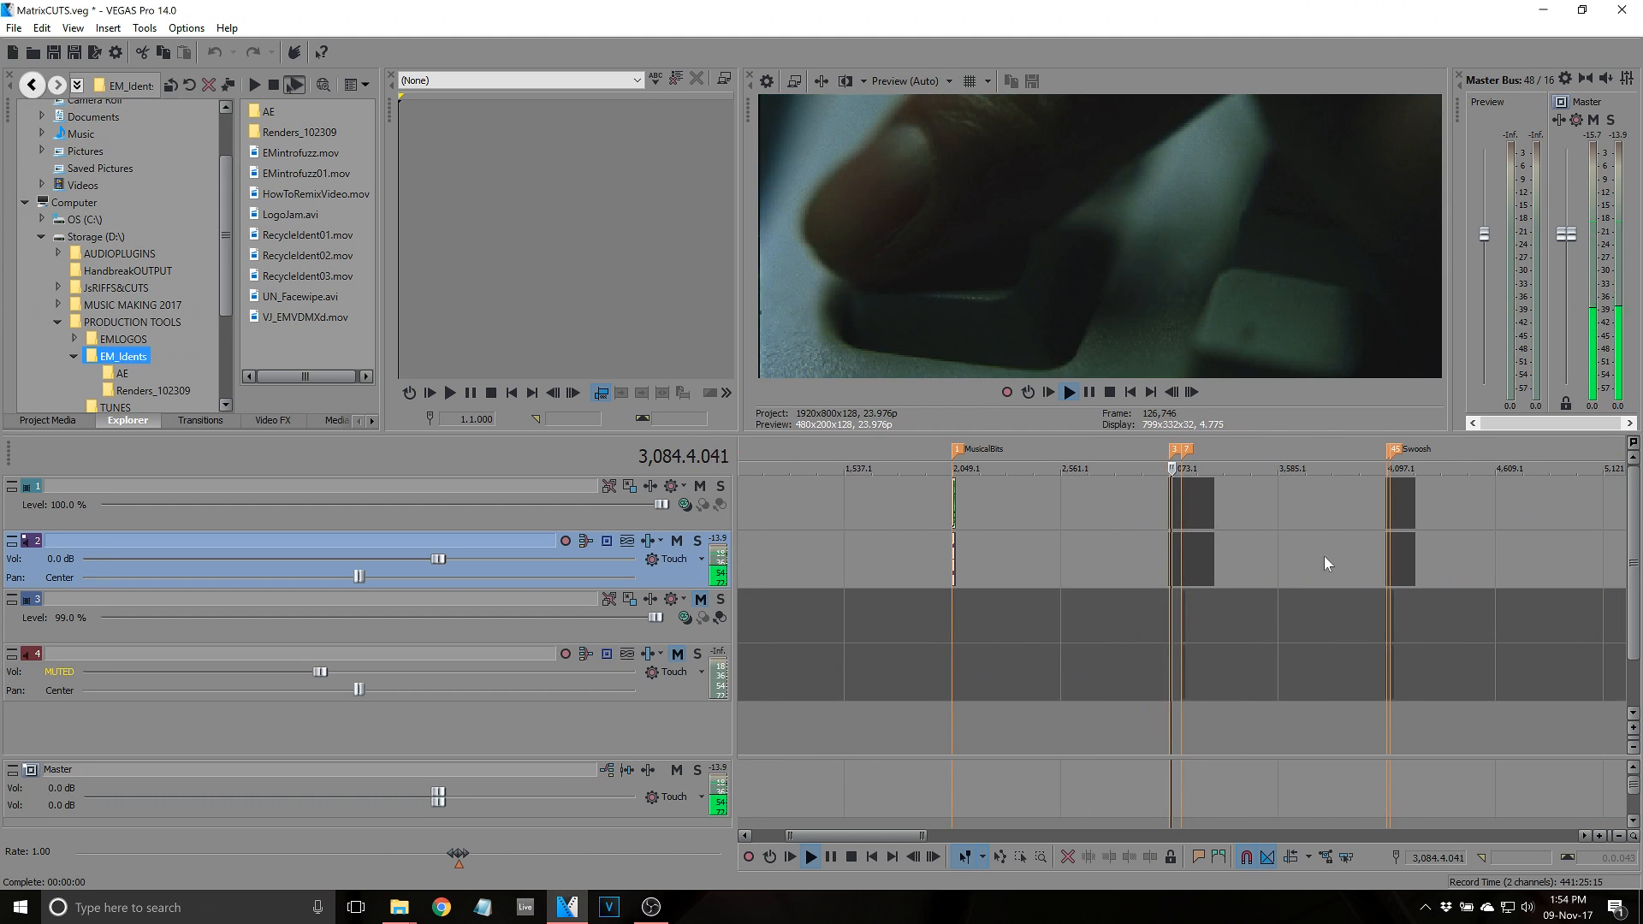
scroll(1368, 497, down, 3)
key(space)
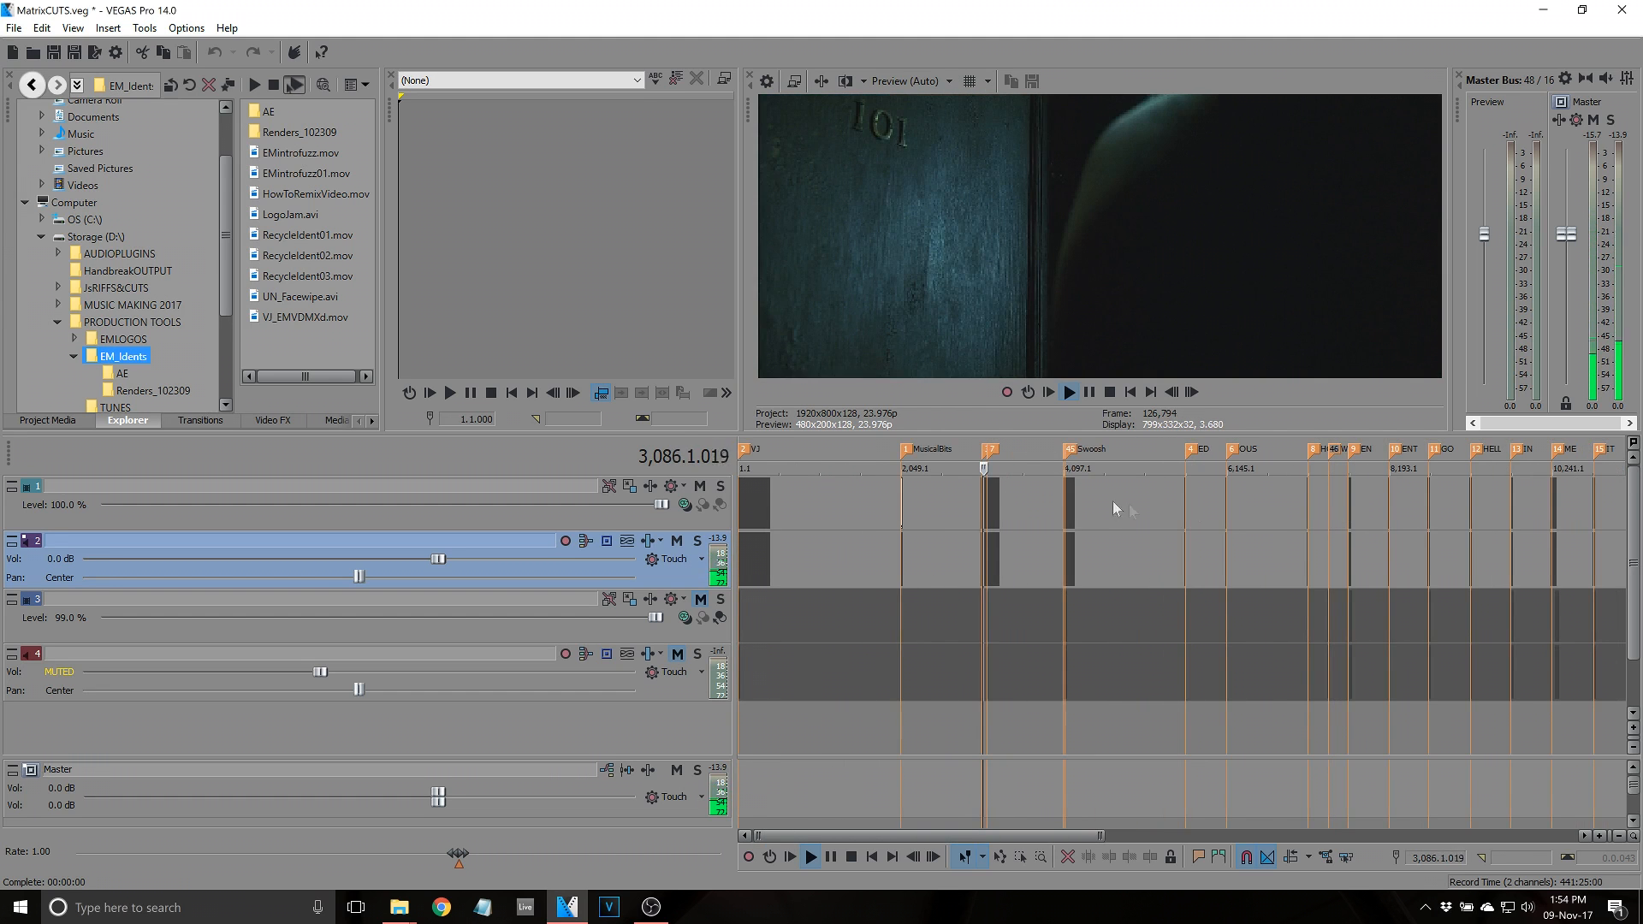
Examine the snippets in the FIGHT section and play the clip at the Swoosh marker near measure 4,115
click(1064, 496)
scroll(1178, 553, up, 6)
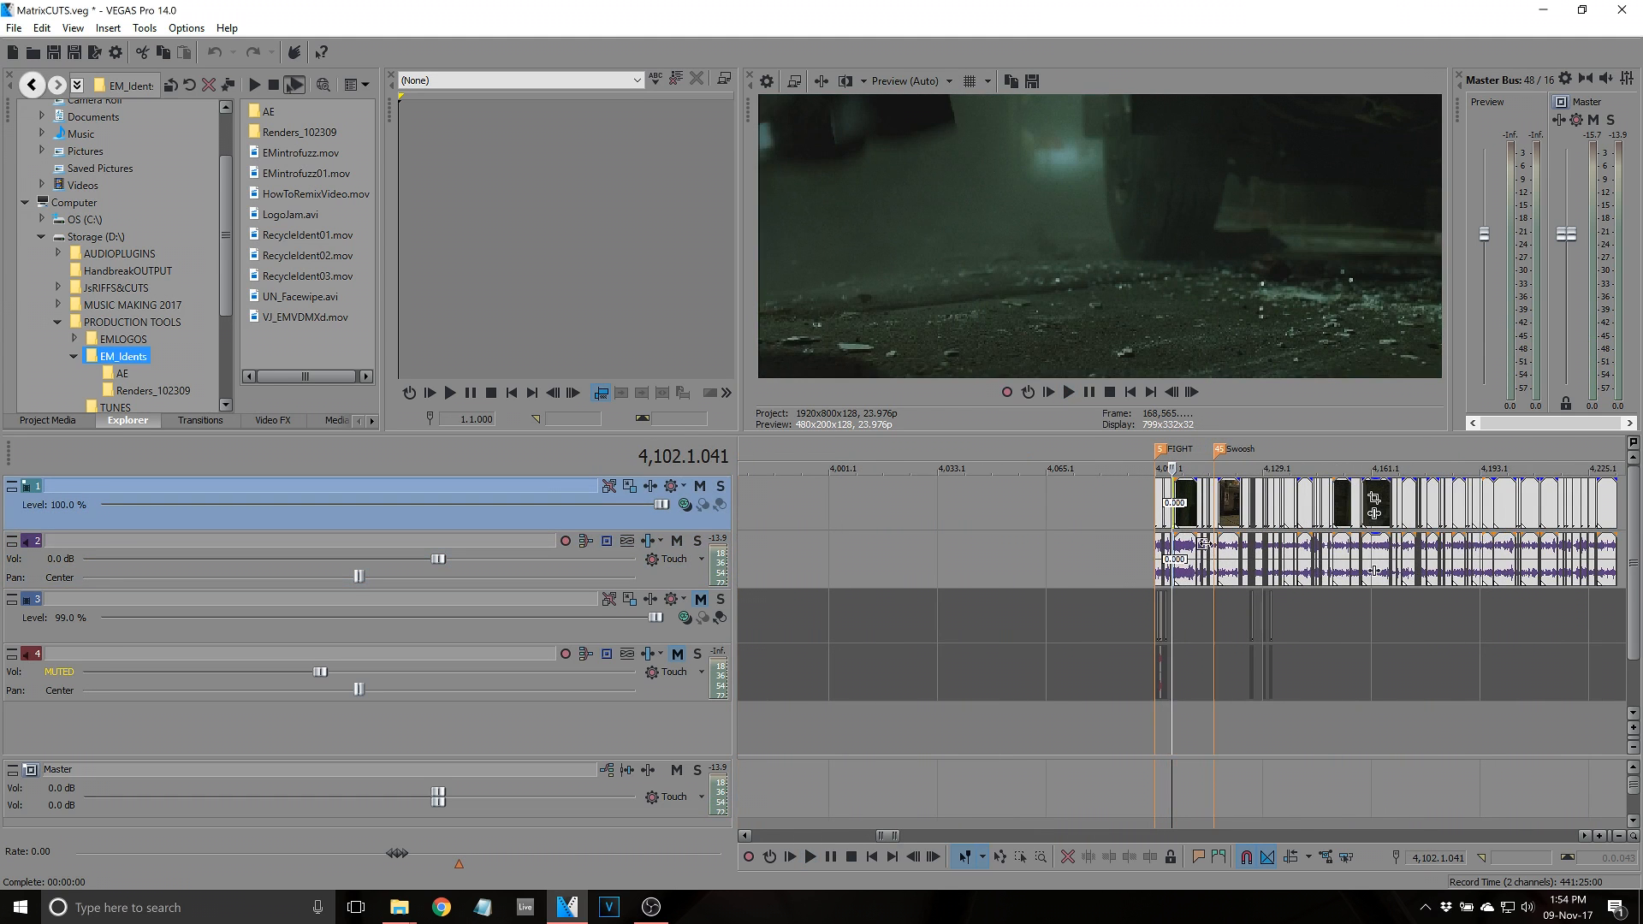
scroll(1181, 534, up, 2)
click(1121, 510)
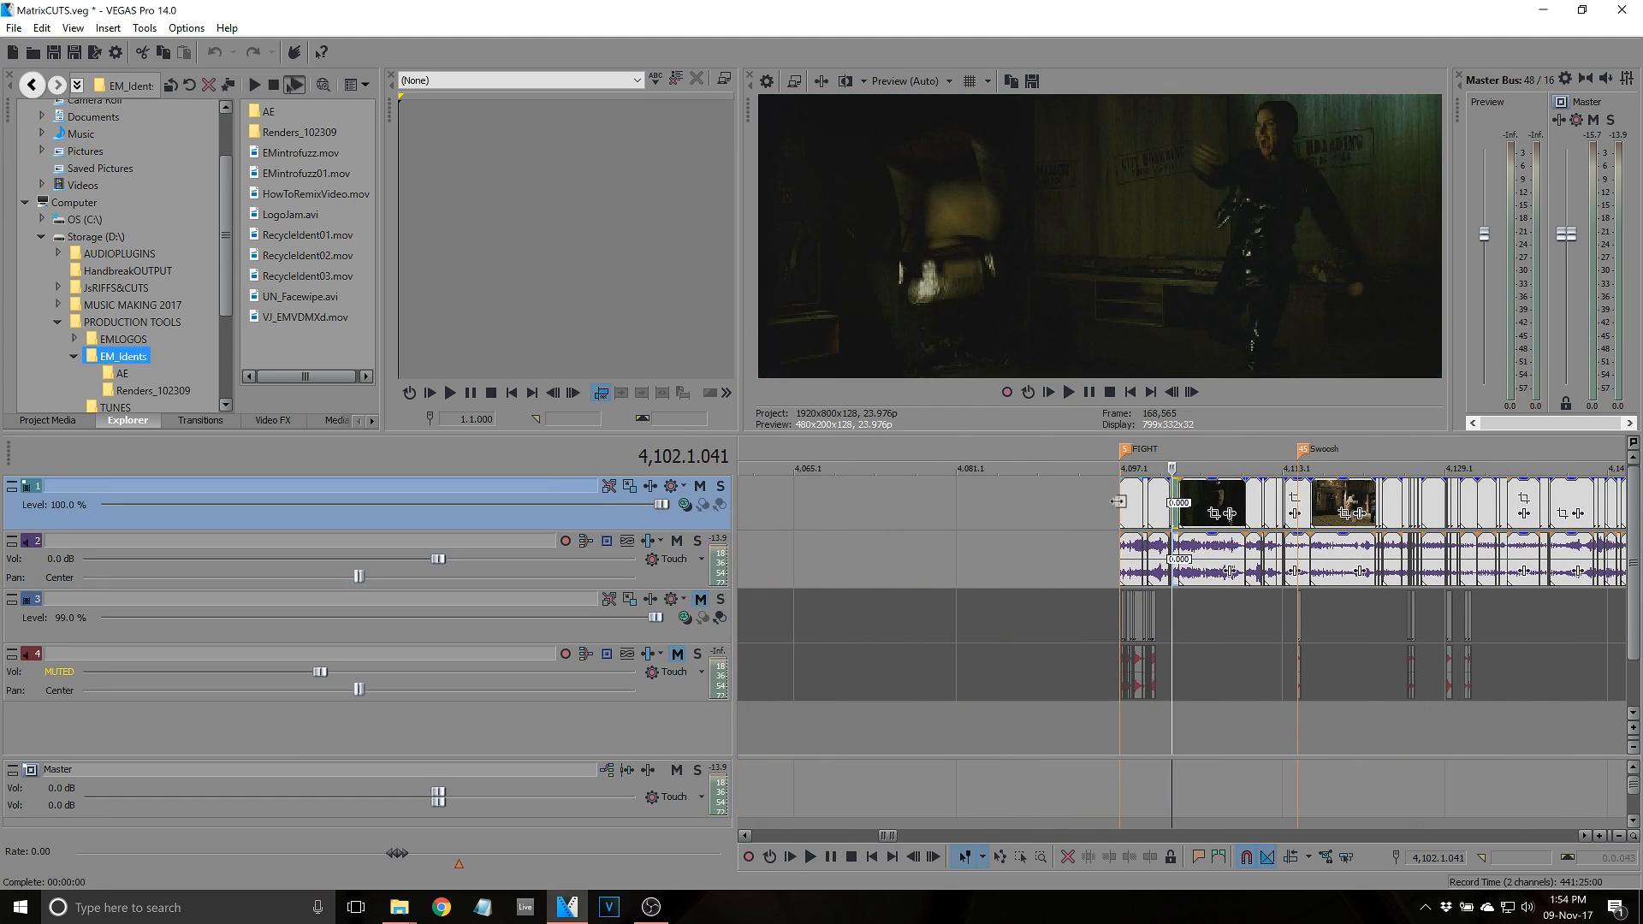
click(1296, 504)
key(space)
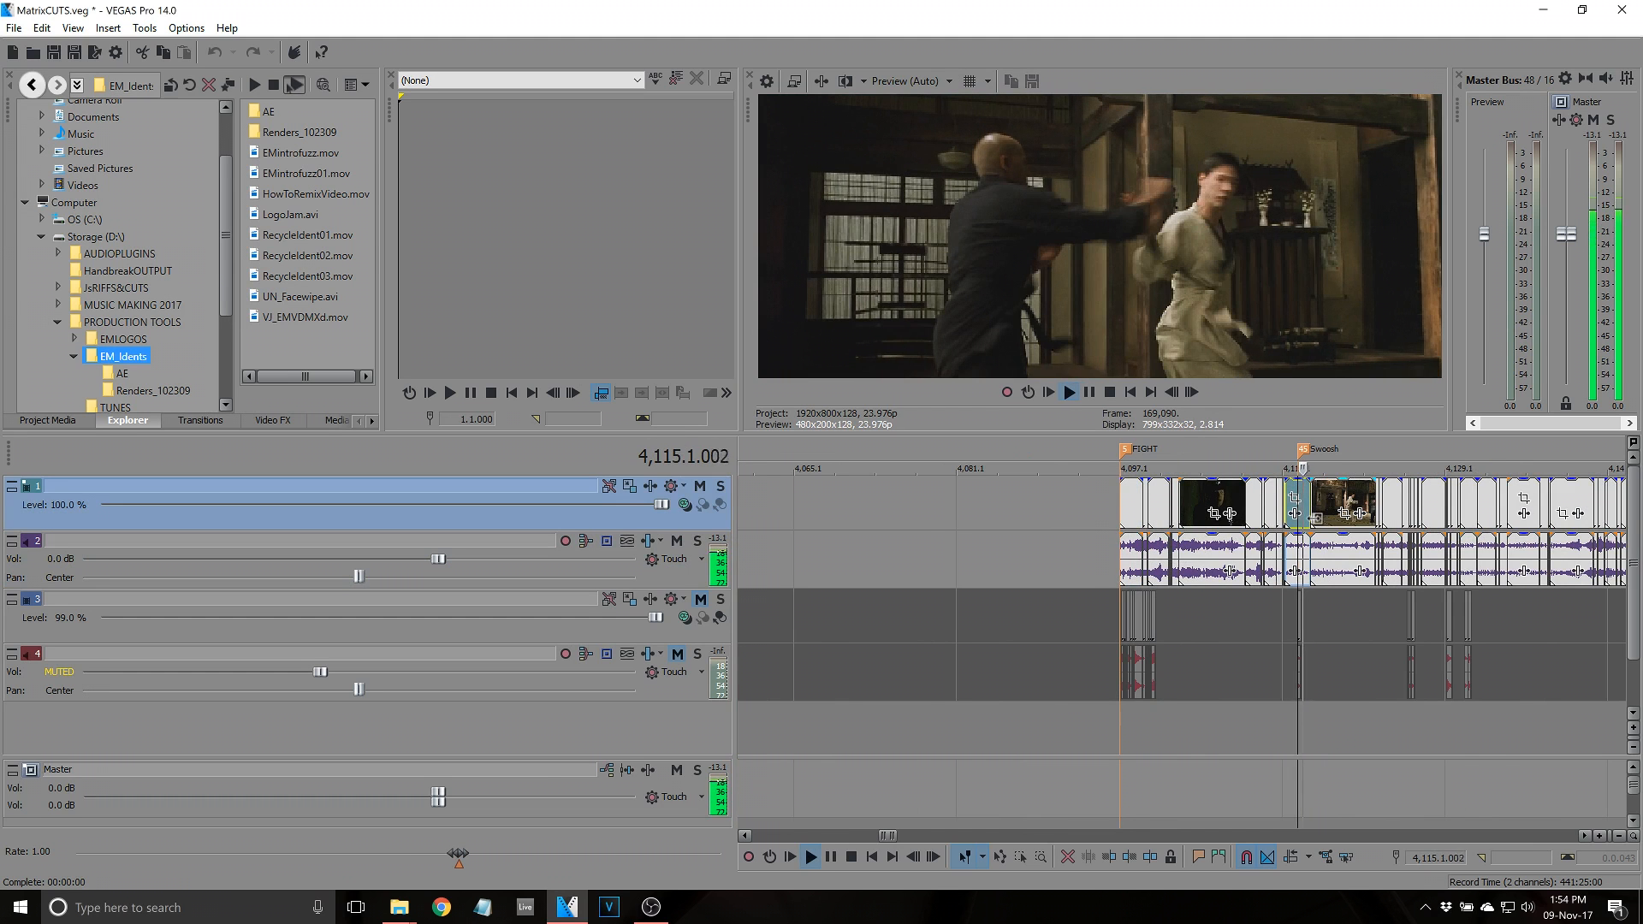
scroll(1326, 552, down, 3)
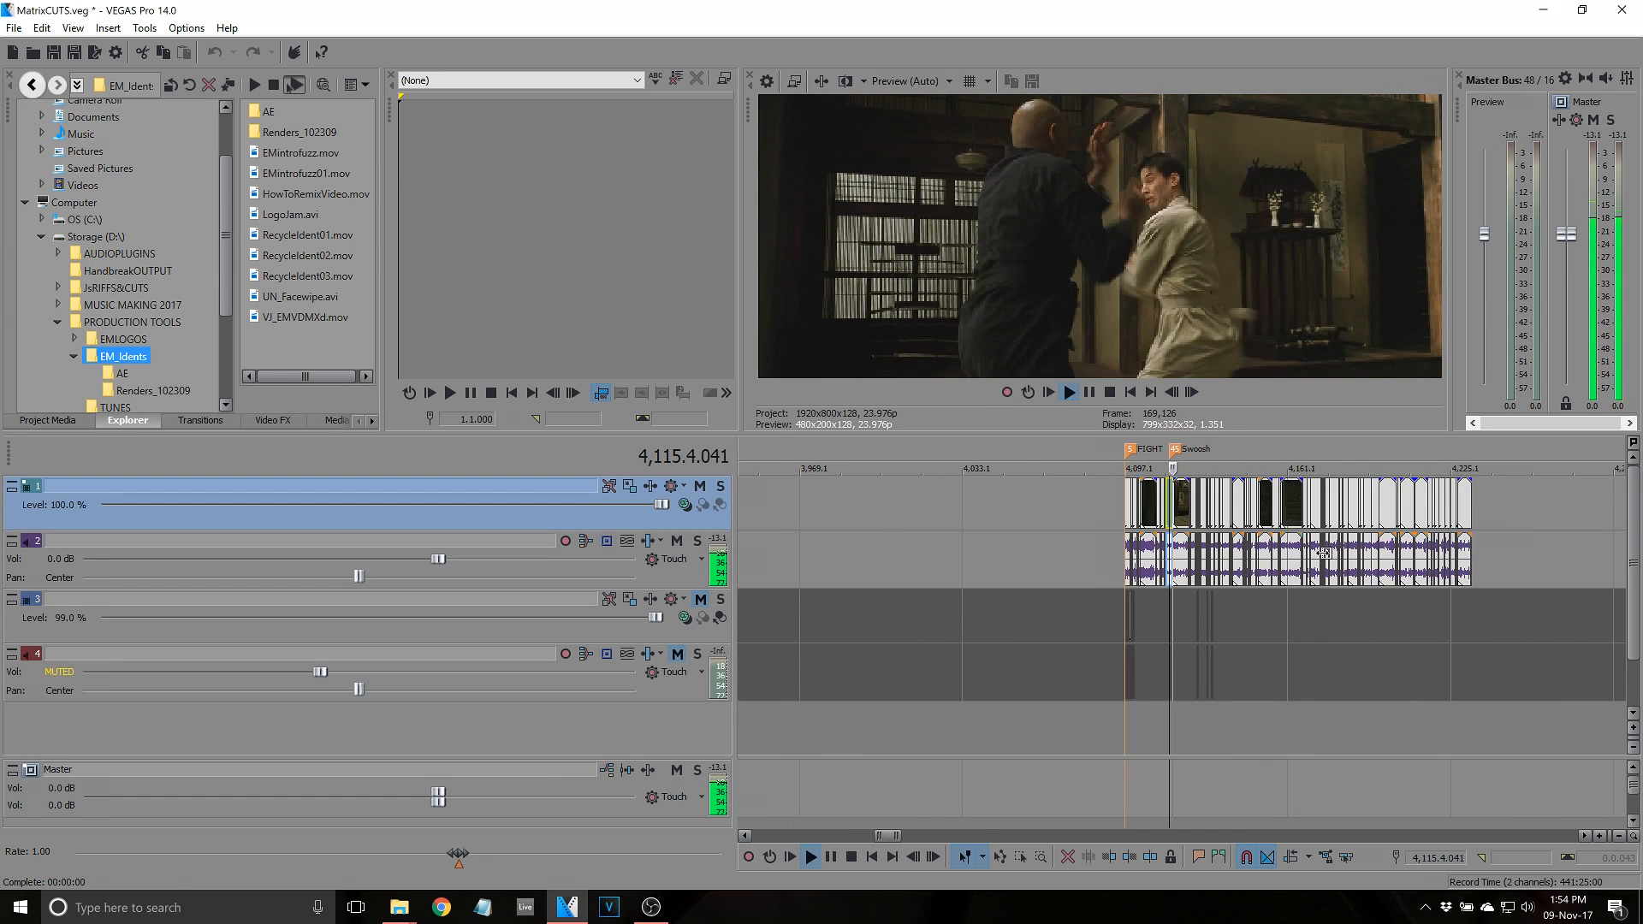
key(space)
Examine the ED section near measure 5,633 and shift one of its snippets along the timeline
scroll(1316, 561, down, 3)
scroll(1348, 505, down, 5)
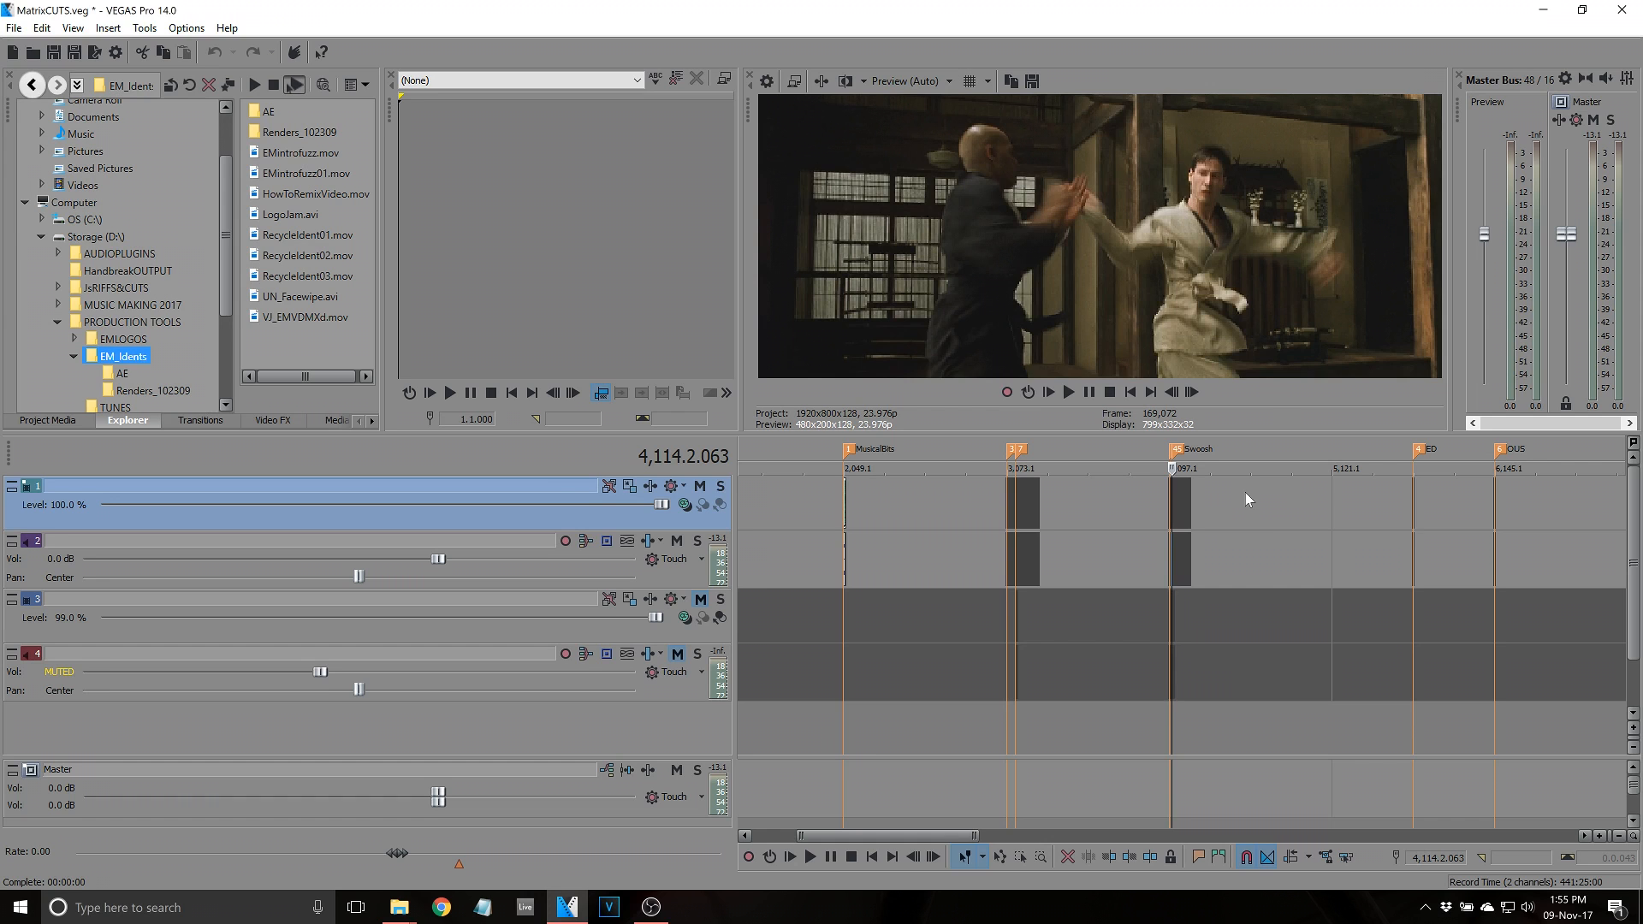
click(1410, 502)
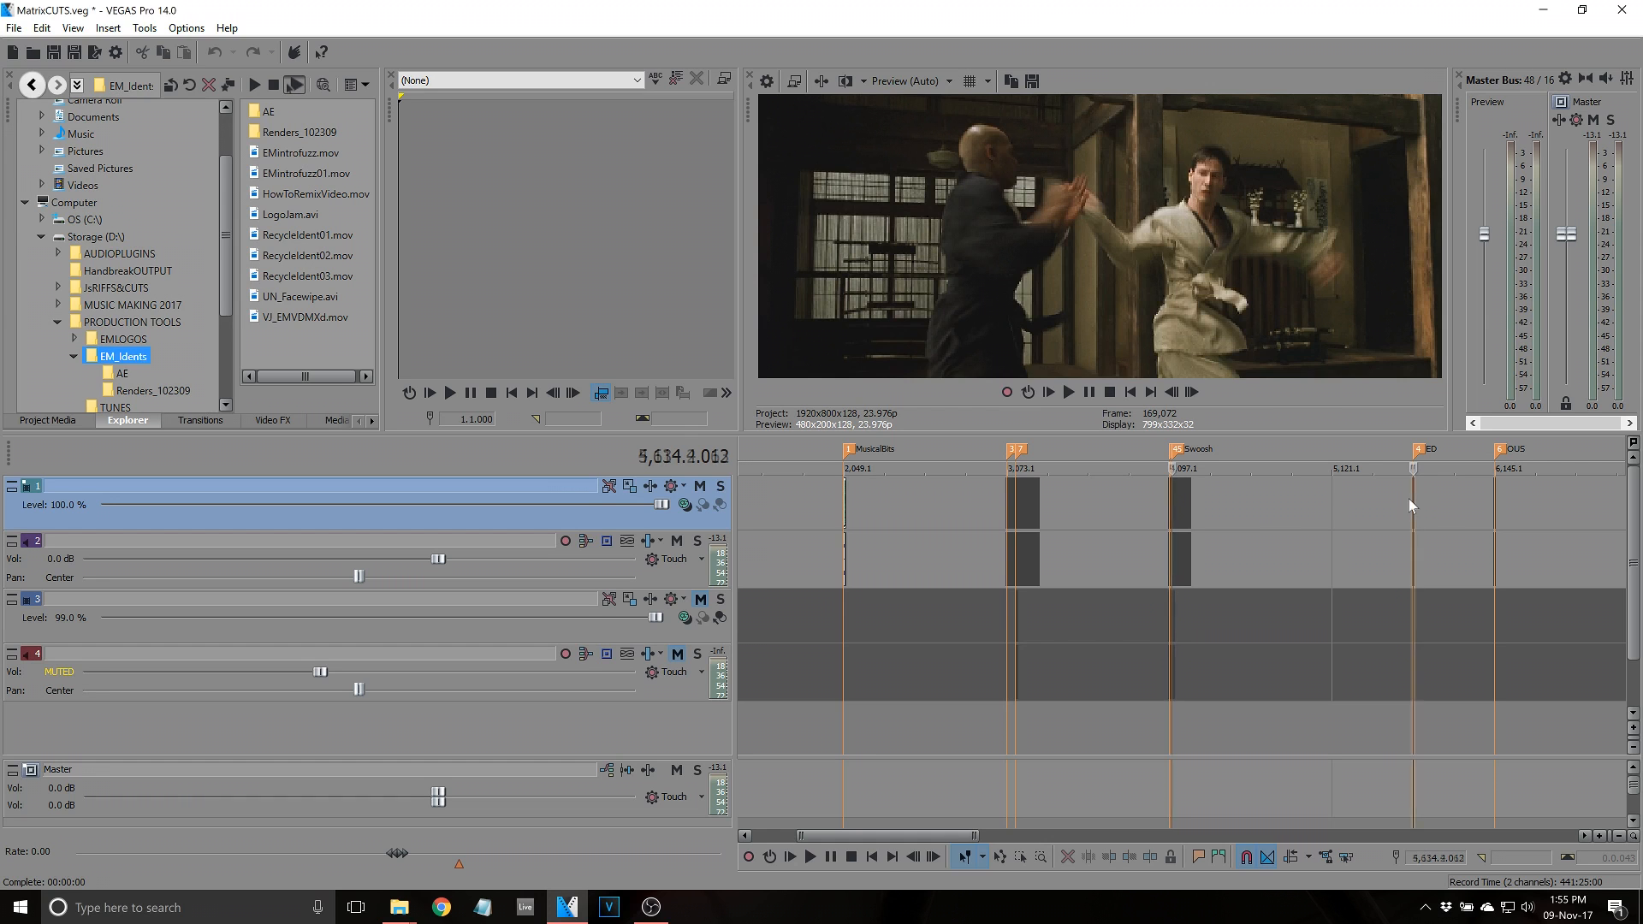
scroll(1388, 541, up, 10)
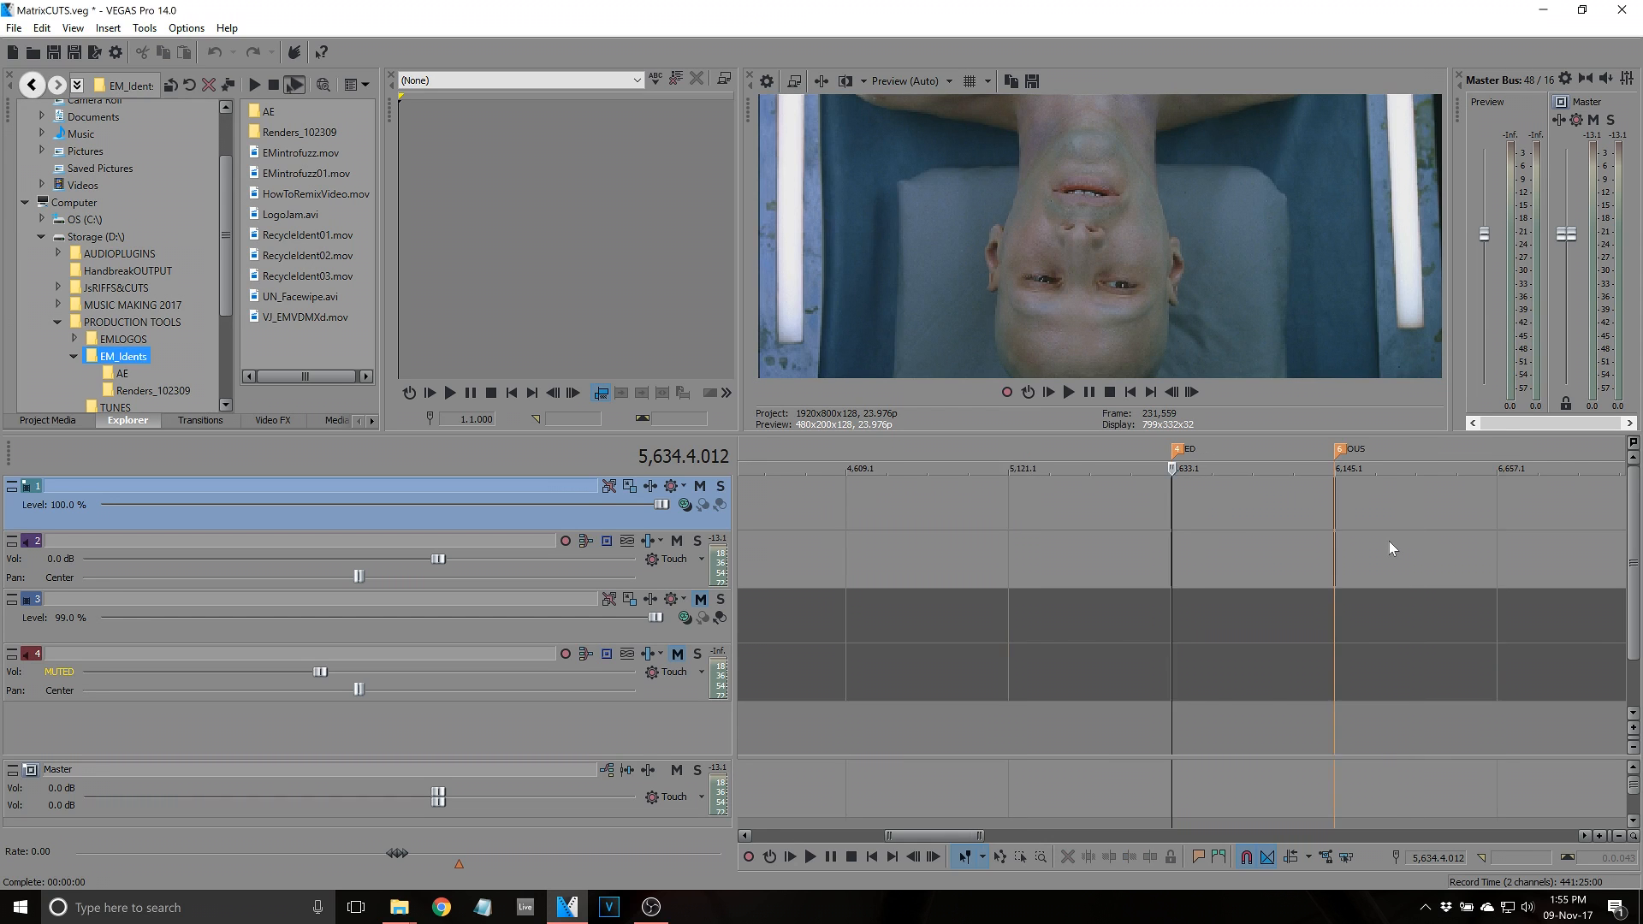
scroll(1208, 540, up, 4)
click(1091, 506)
mouse_move(1115, 512)
mouse_down()
mouse_move(1249, 503)
mouse_move(1242, 528)
mouse_move(1281, 585)
mouse_up()
scroll(1243, 529, down, 15)
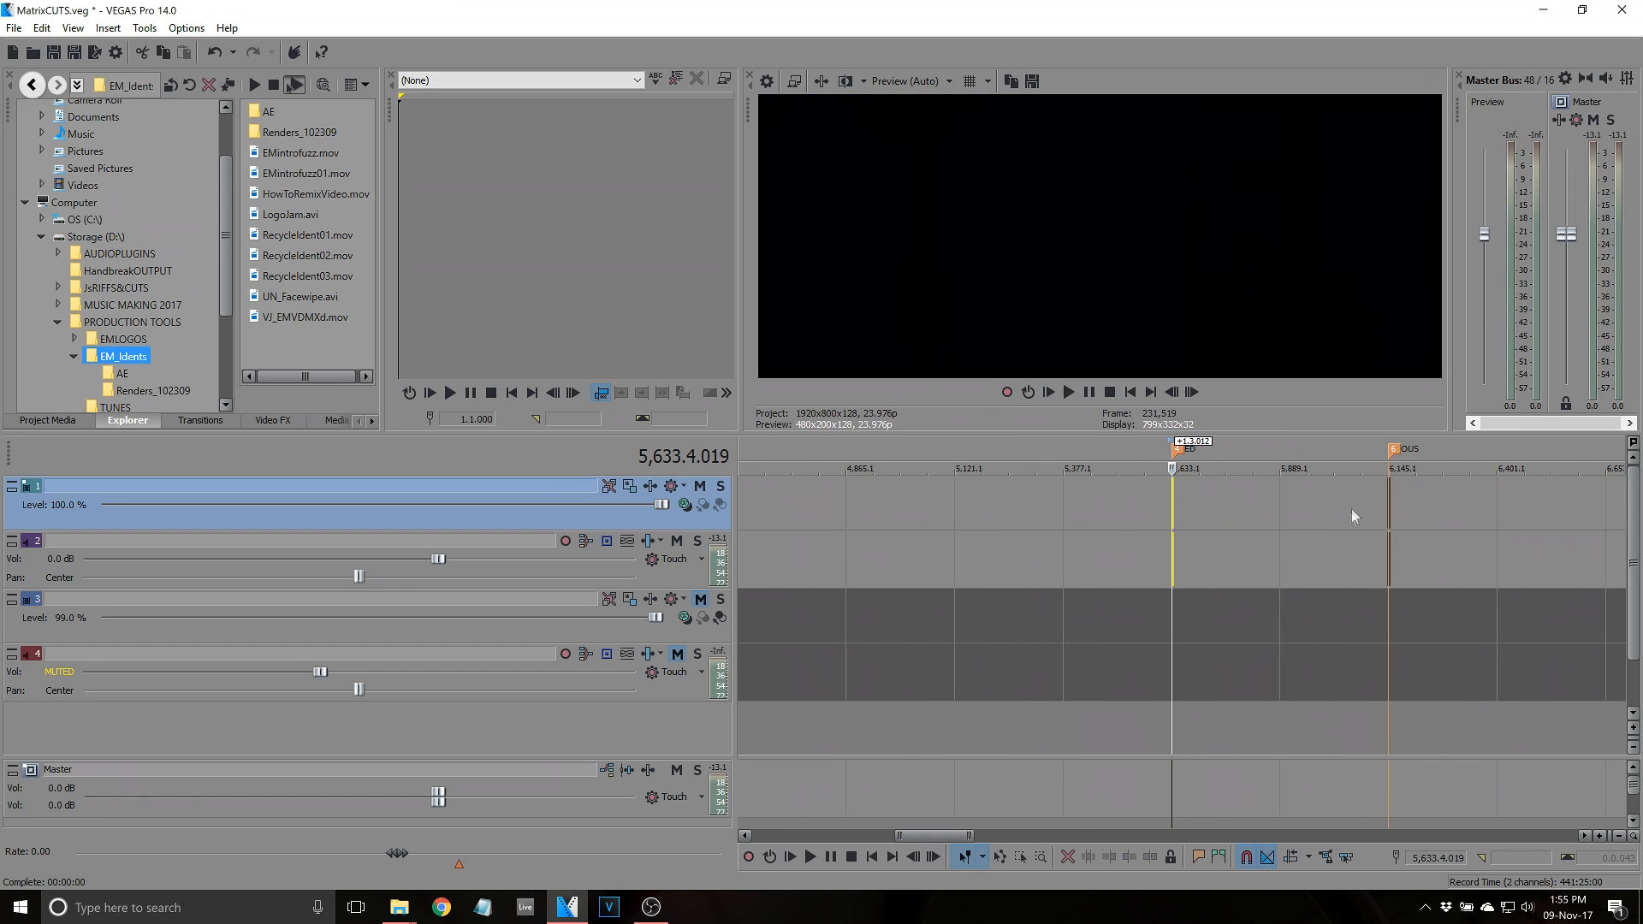
Check the OUS marker, then play the snippets in the HOW section from about measure 7,169
click(1388, 493)
scroll(1403, 525, down, 5)
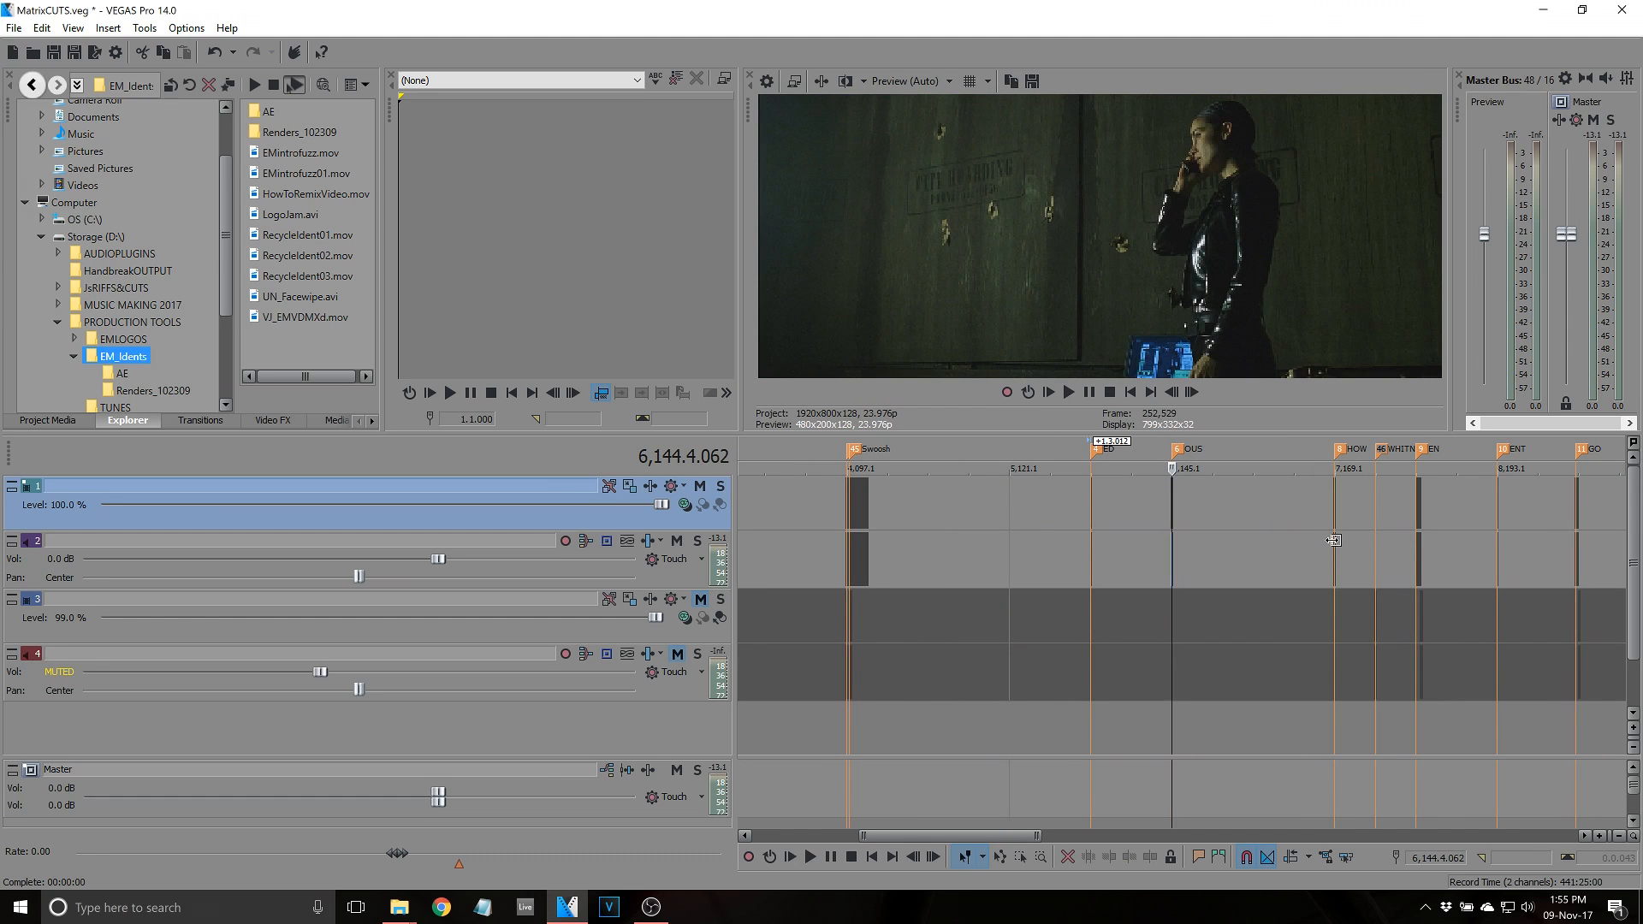
click(1336, 537)
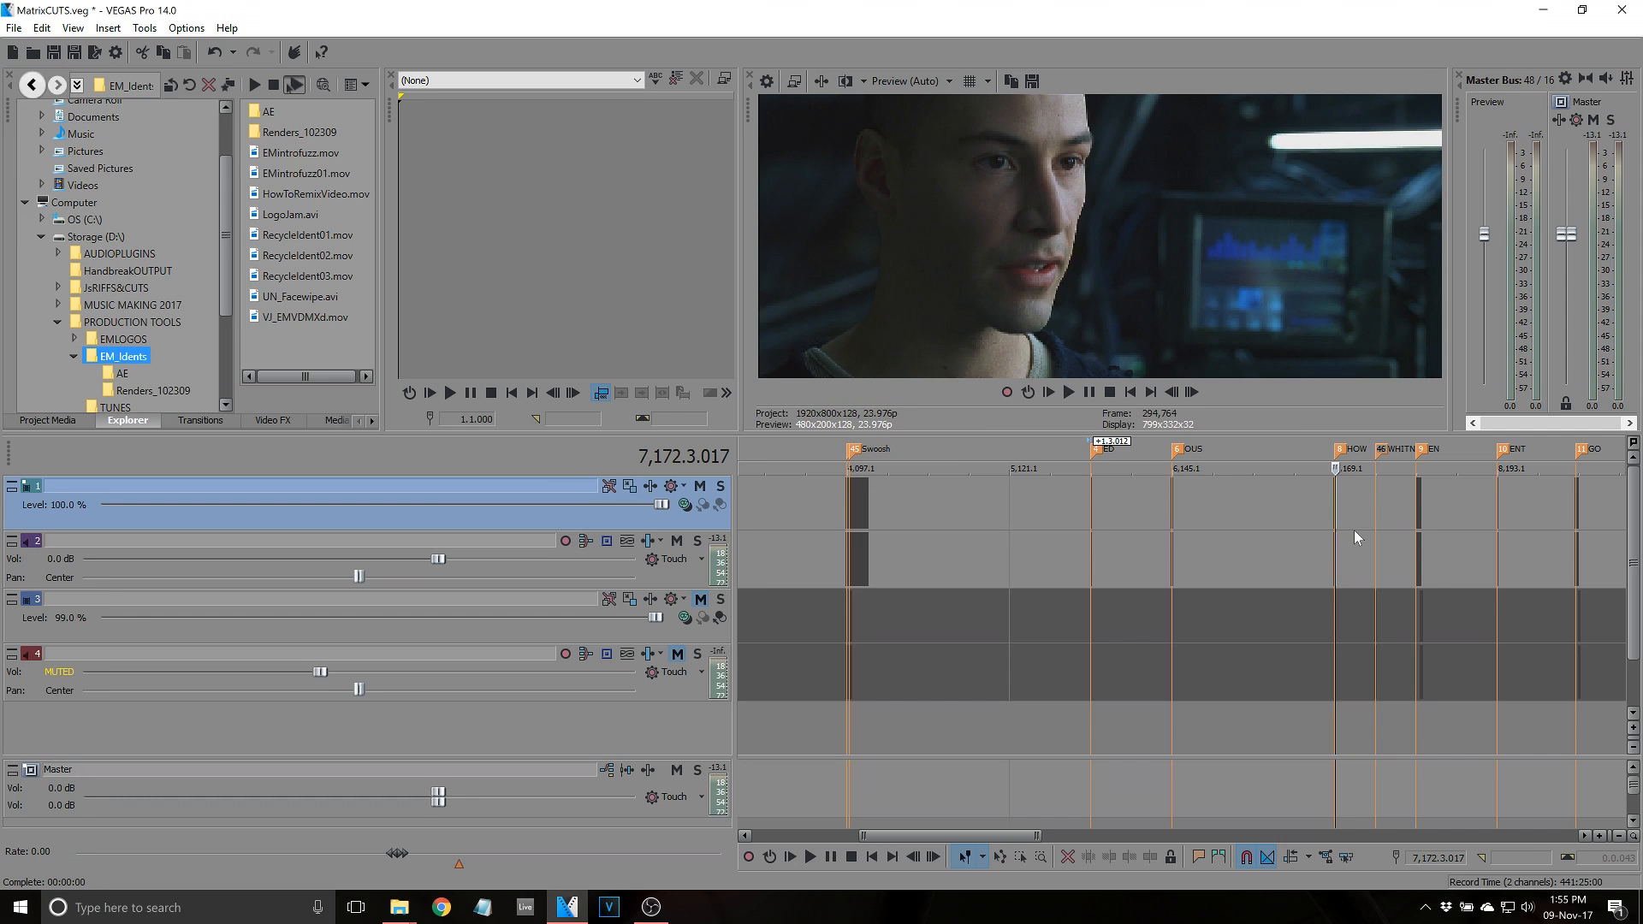
scroll(1351, 530, up, 3)
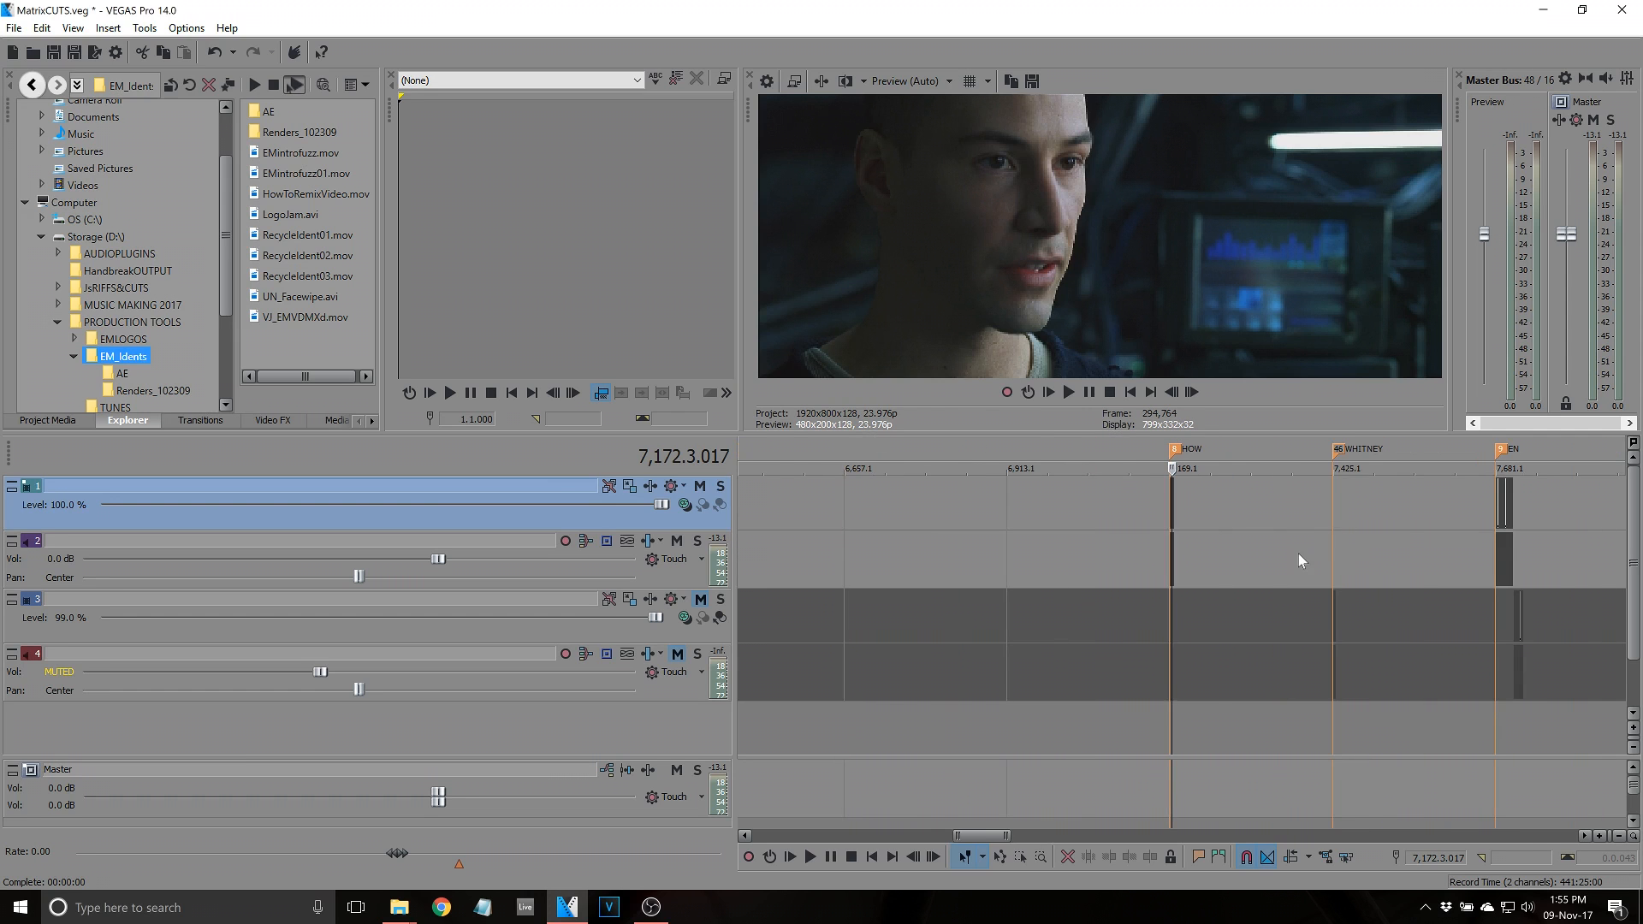
scroll(1240, 563, up, 5)
click(1134, 567)
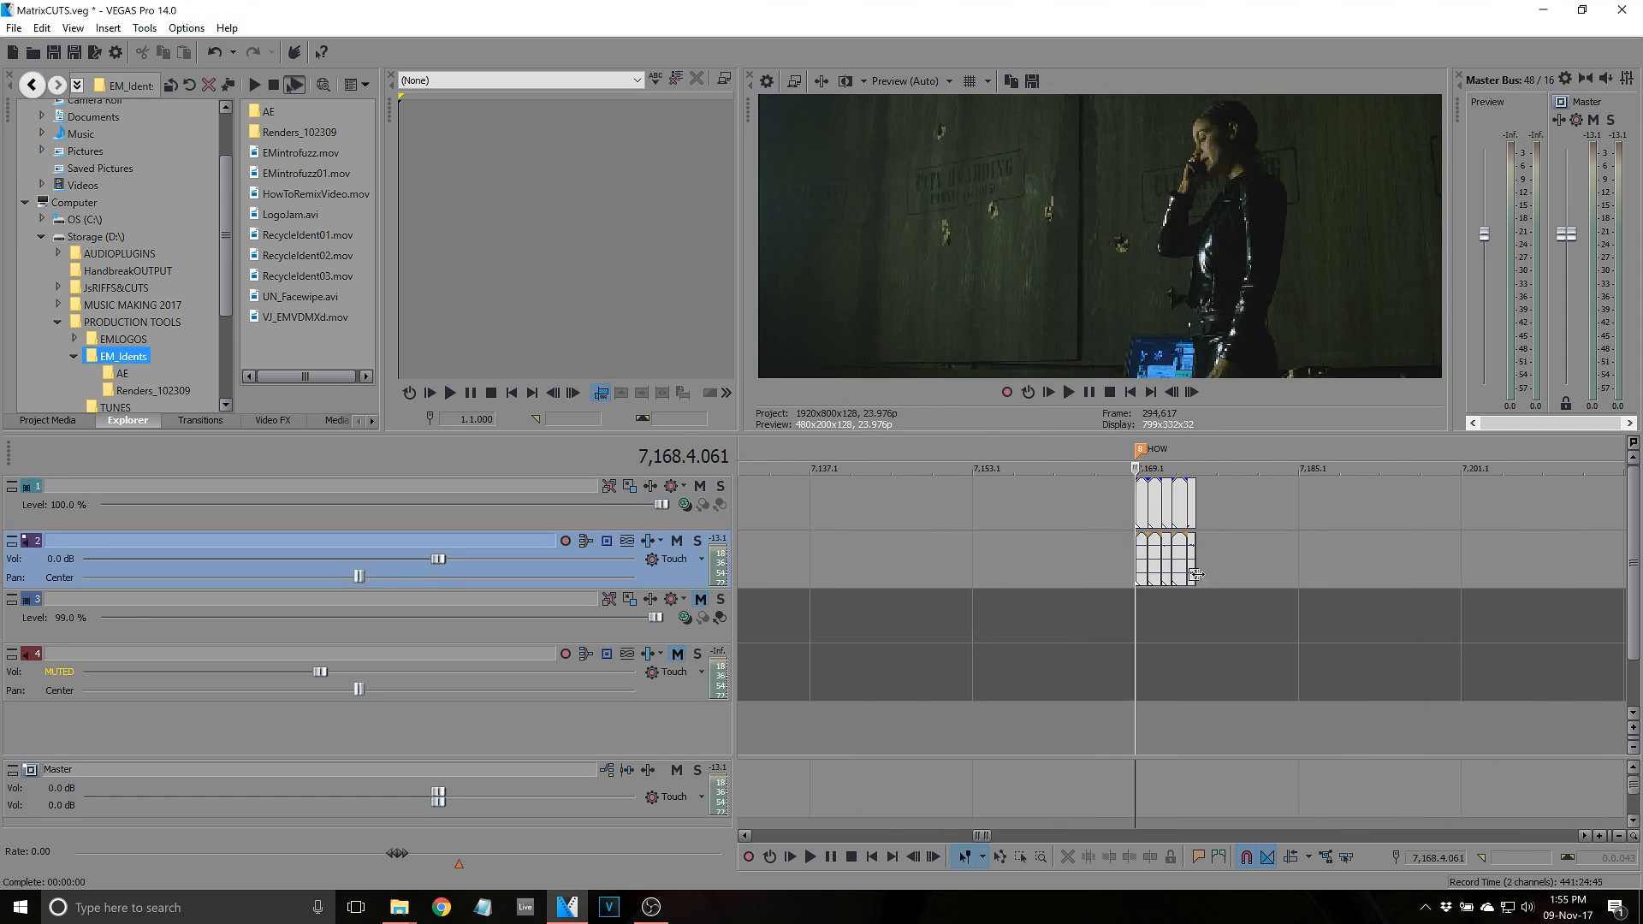
key(space)
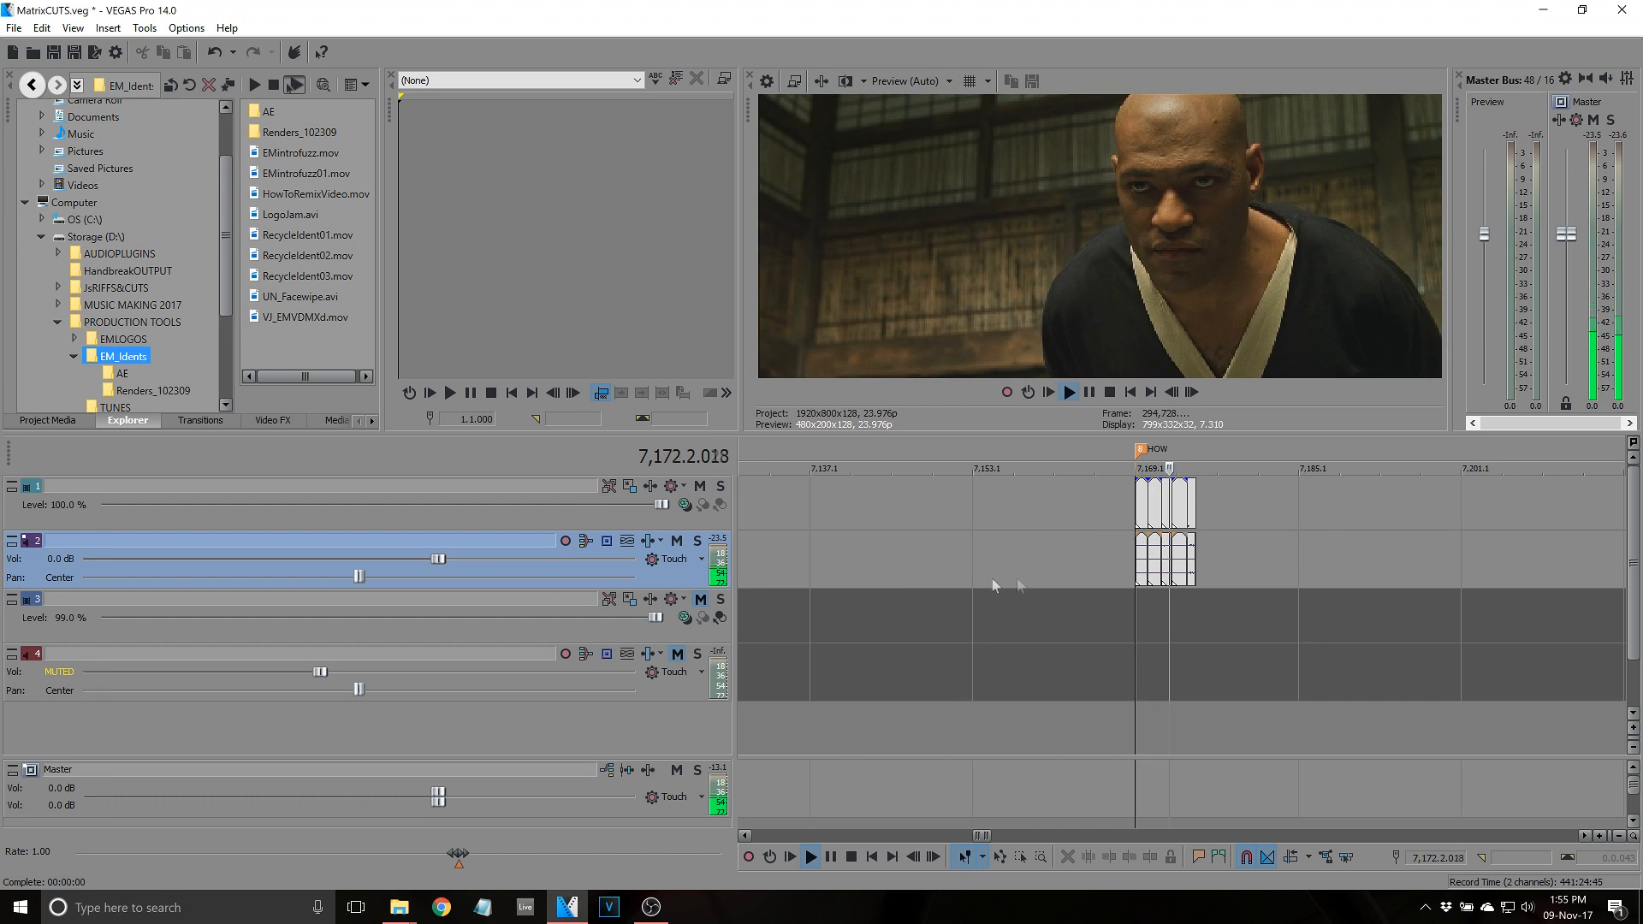
scroll(1223, 542, up, 2)
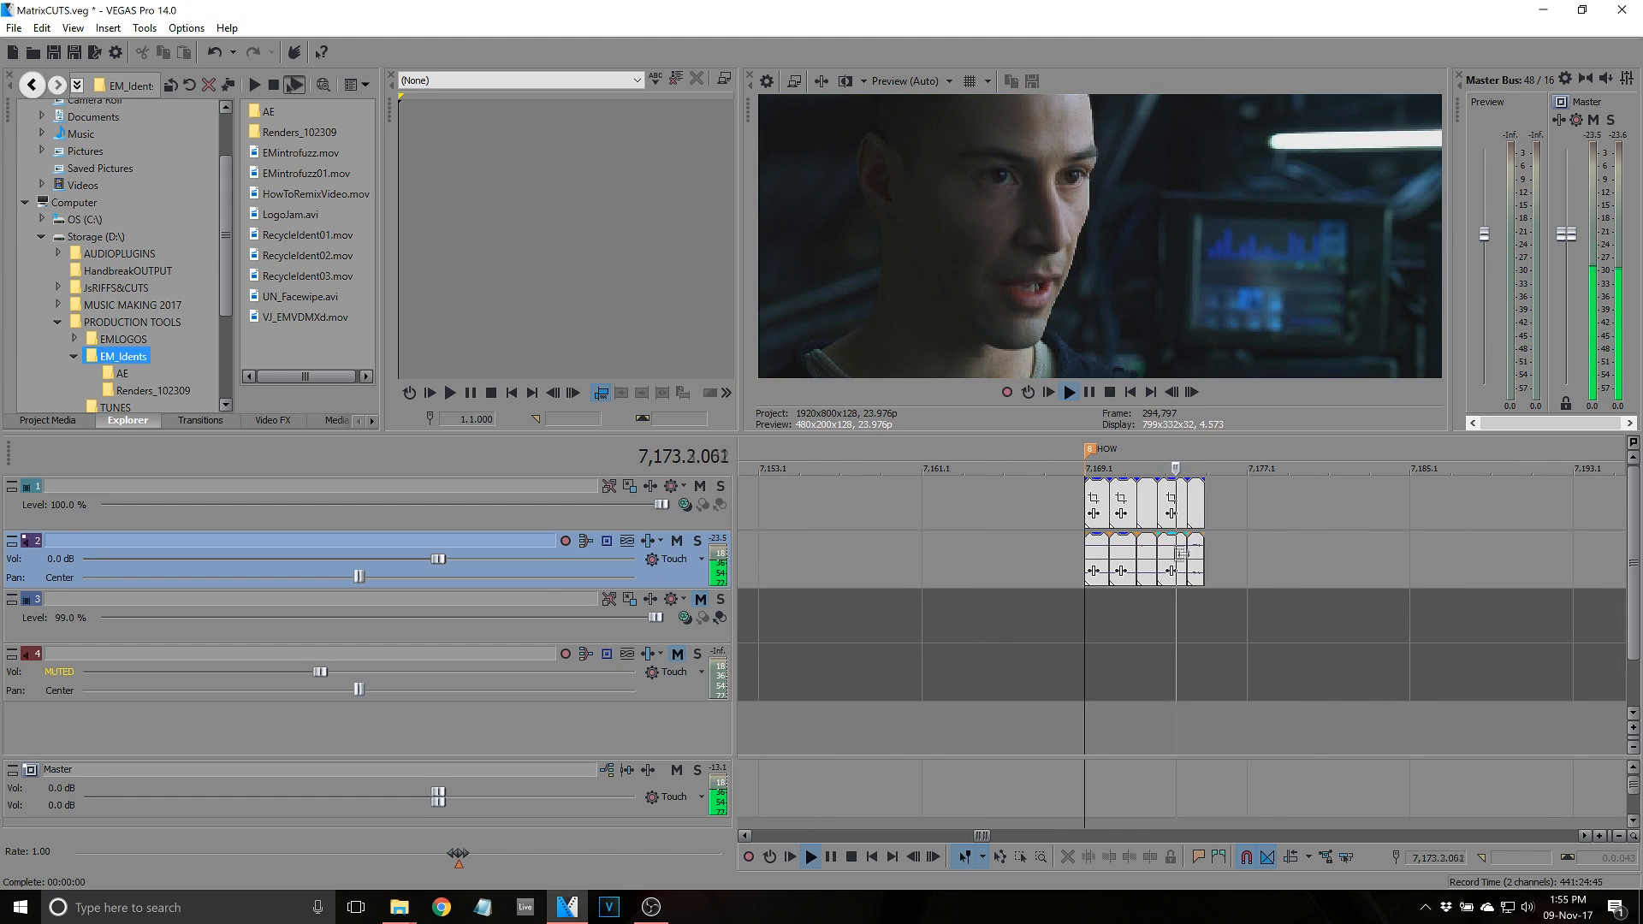
click(1189, 513)
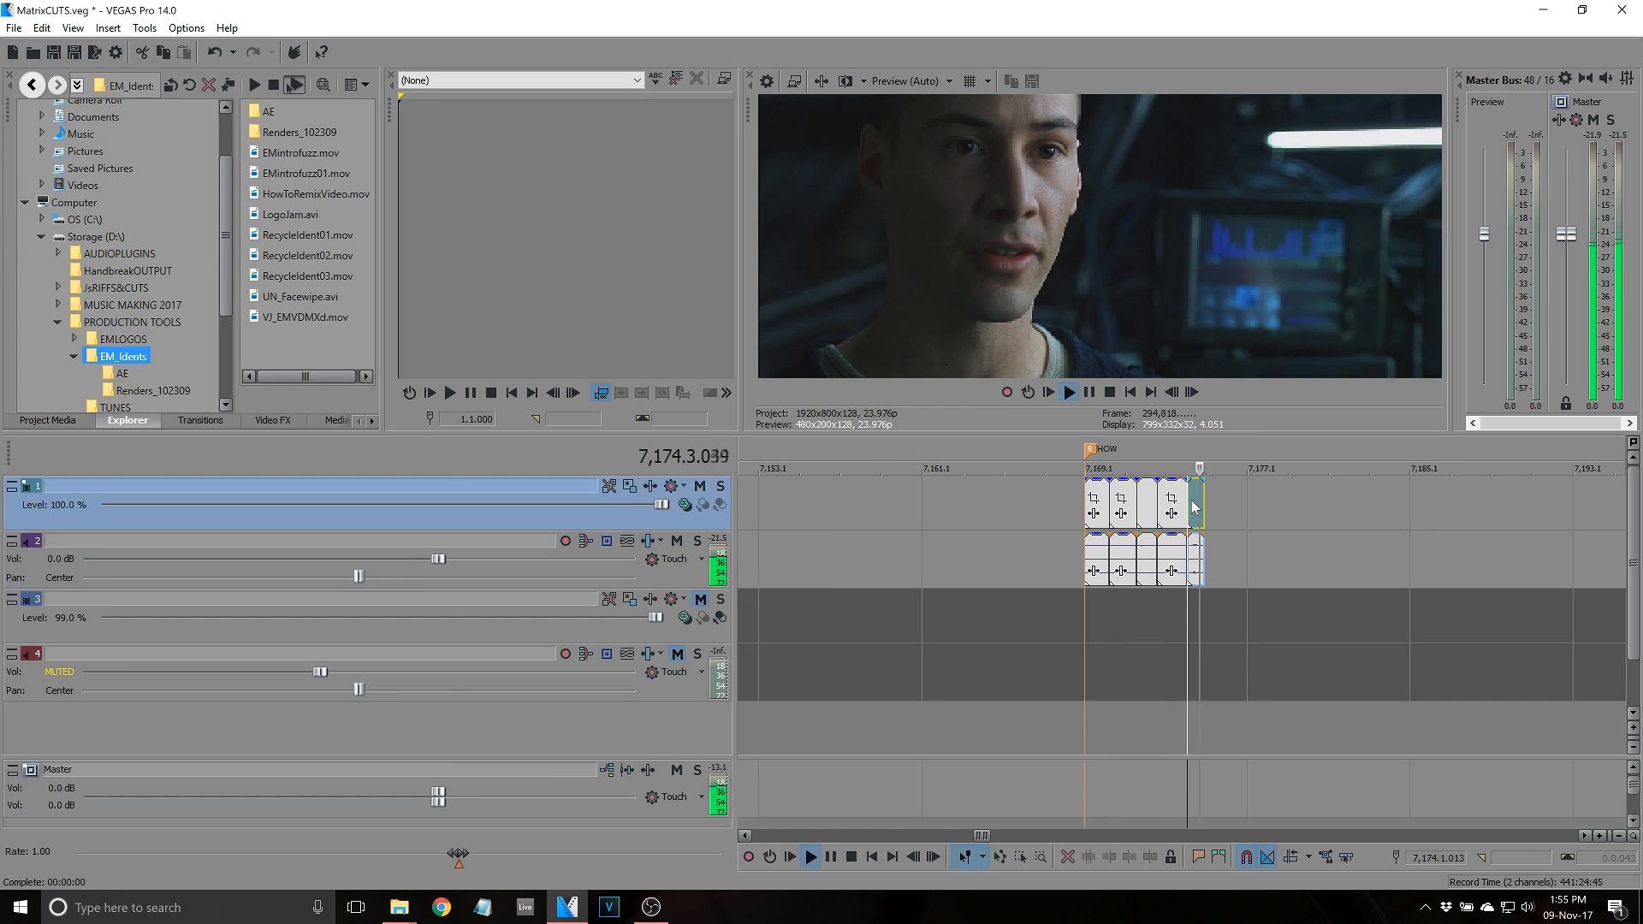
key(space)
Examine the snippets in the EN section near measure 7,681 and the neighbouring marked sections
scroll(1265, 542, down, 10)
click(1333, 493)
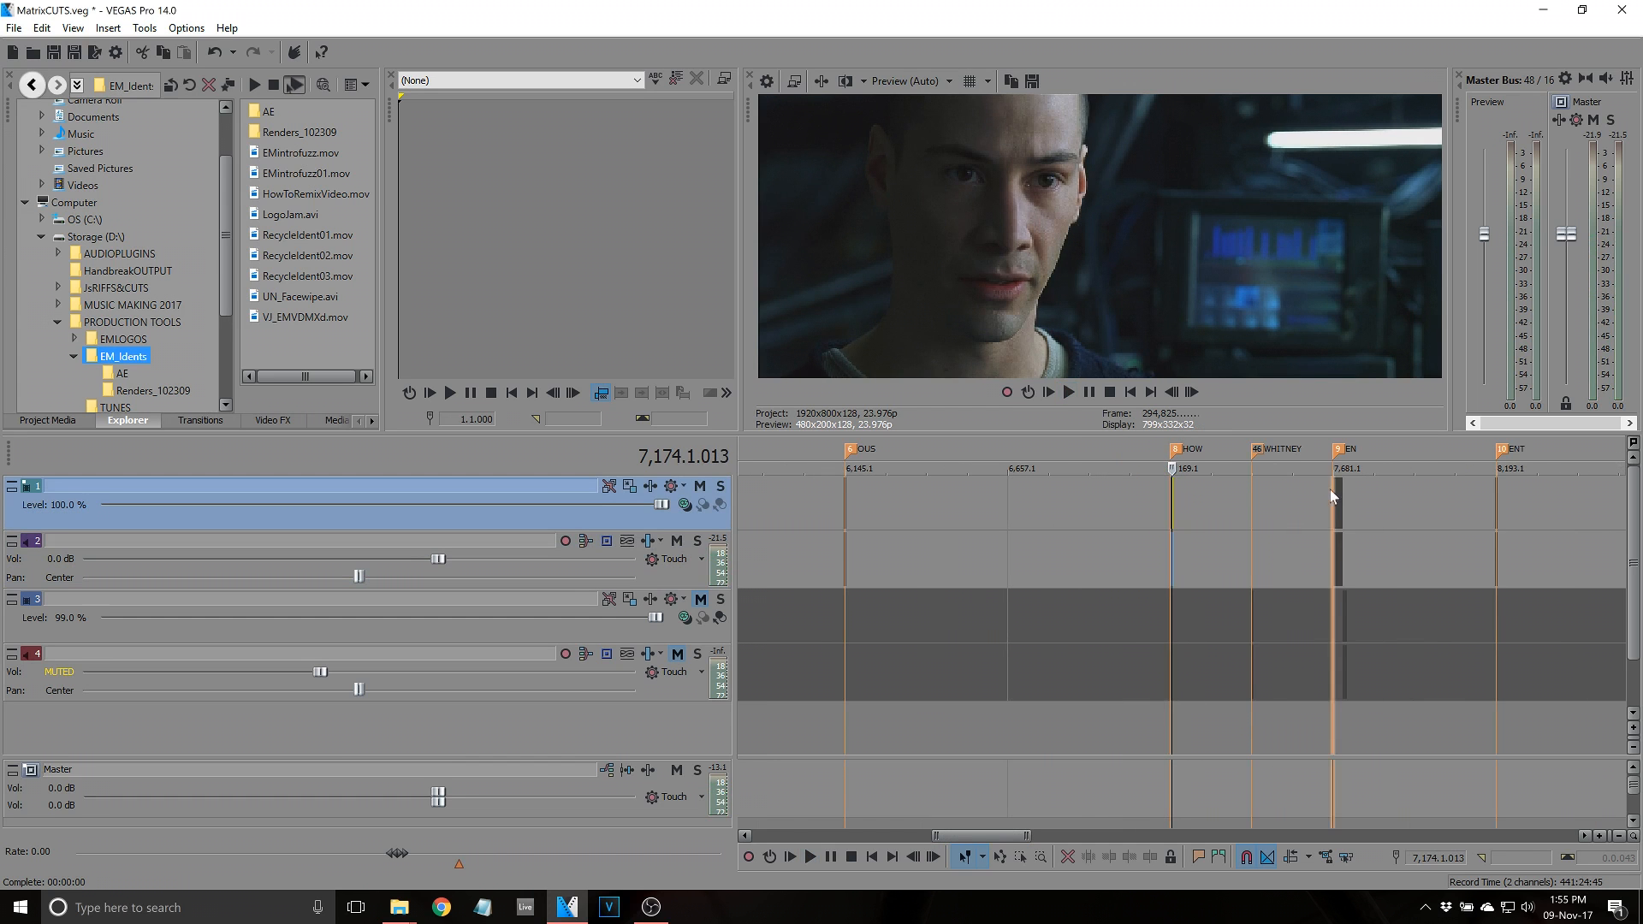
scroll(1329, 528, up, 6)
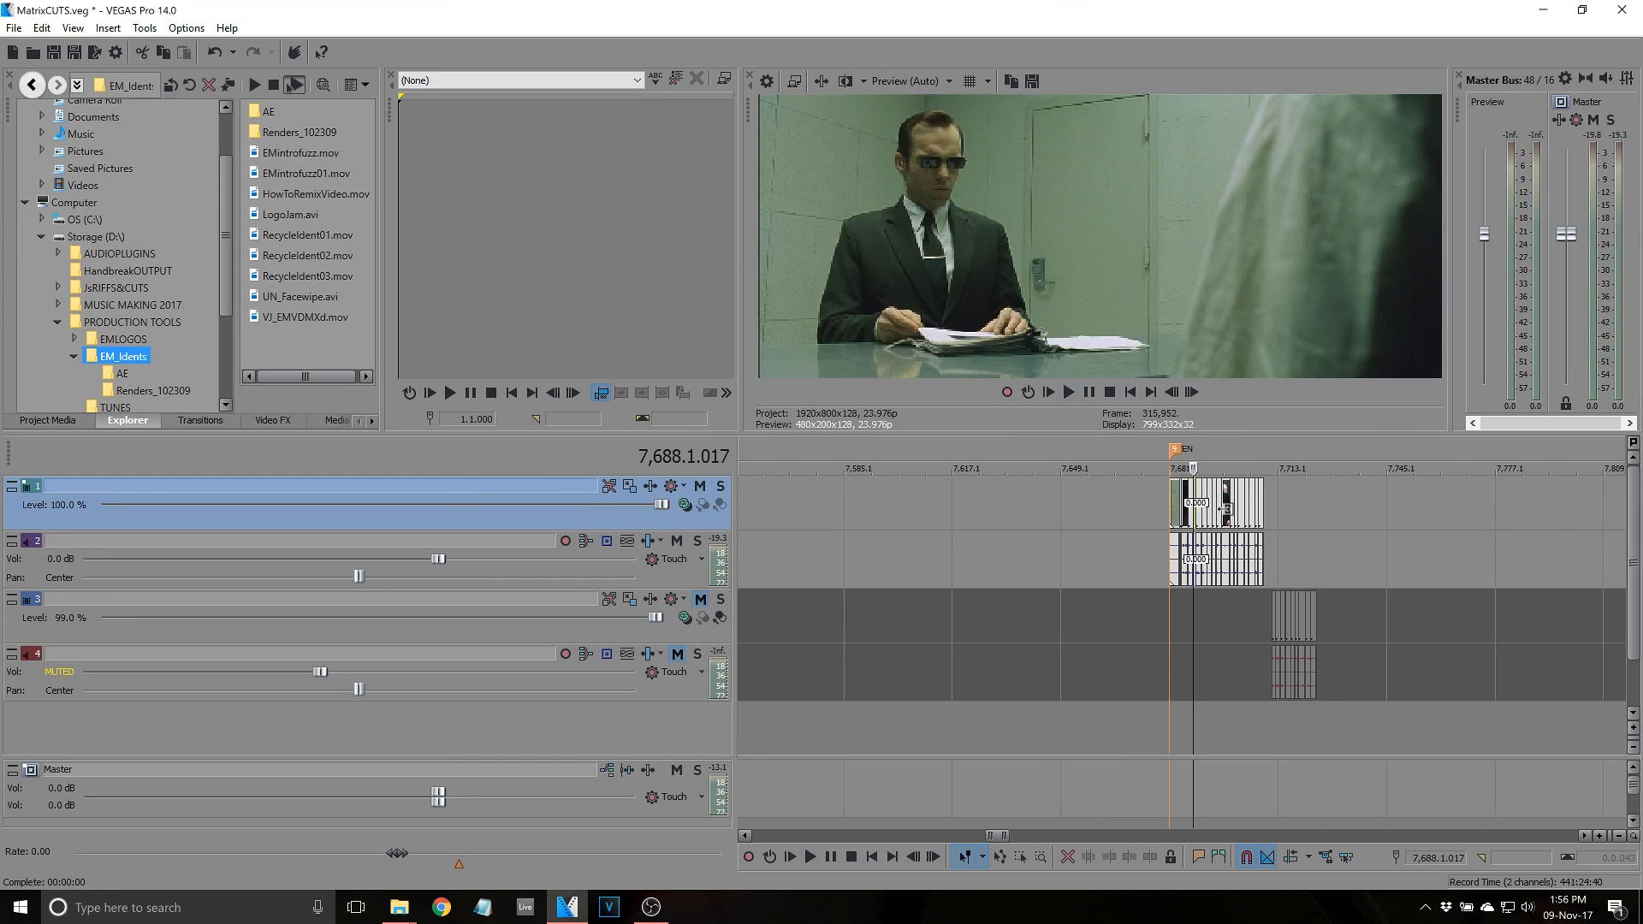
scroll(1312, 512, down, 8)
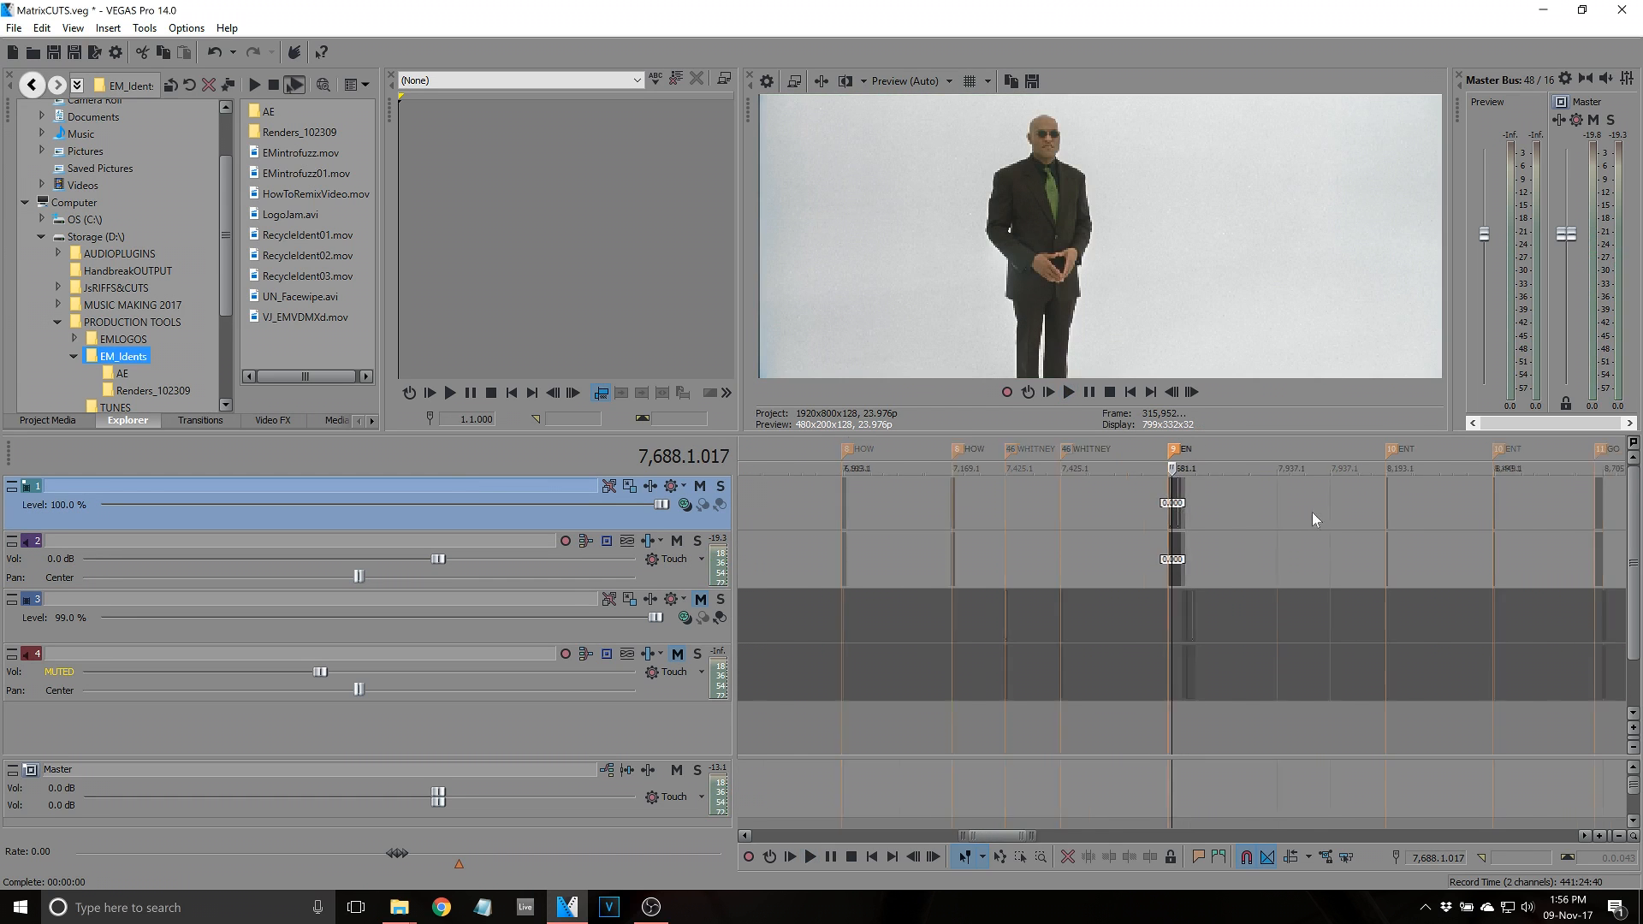
scroll(1304, 508, down, 4)
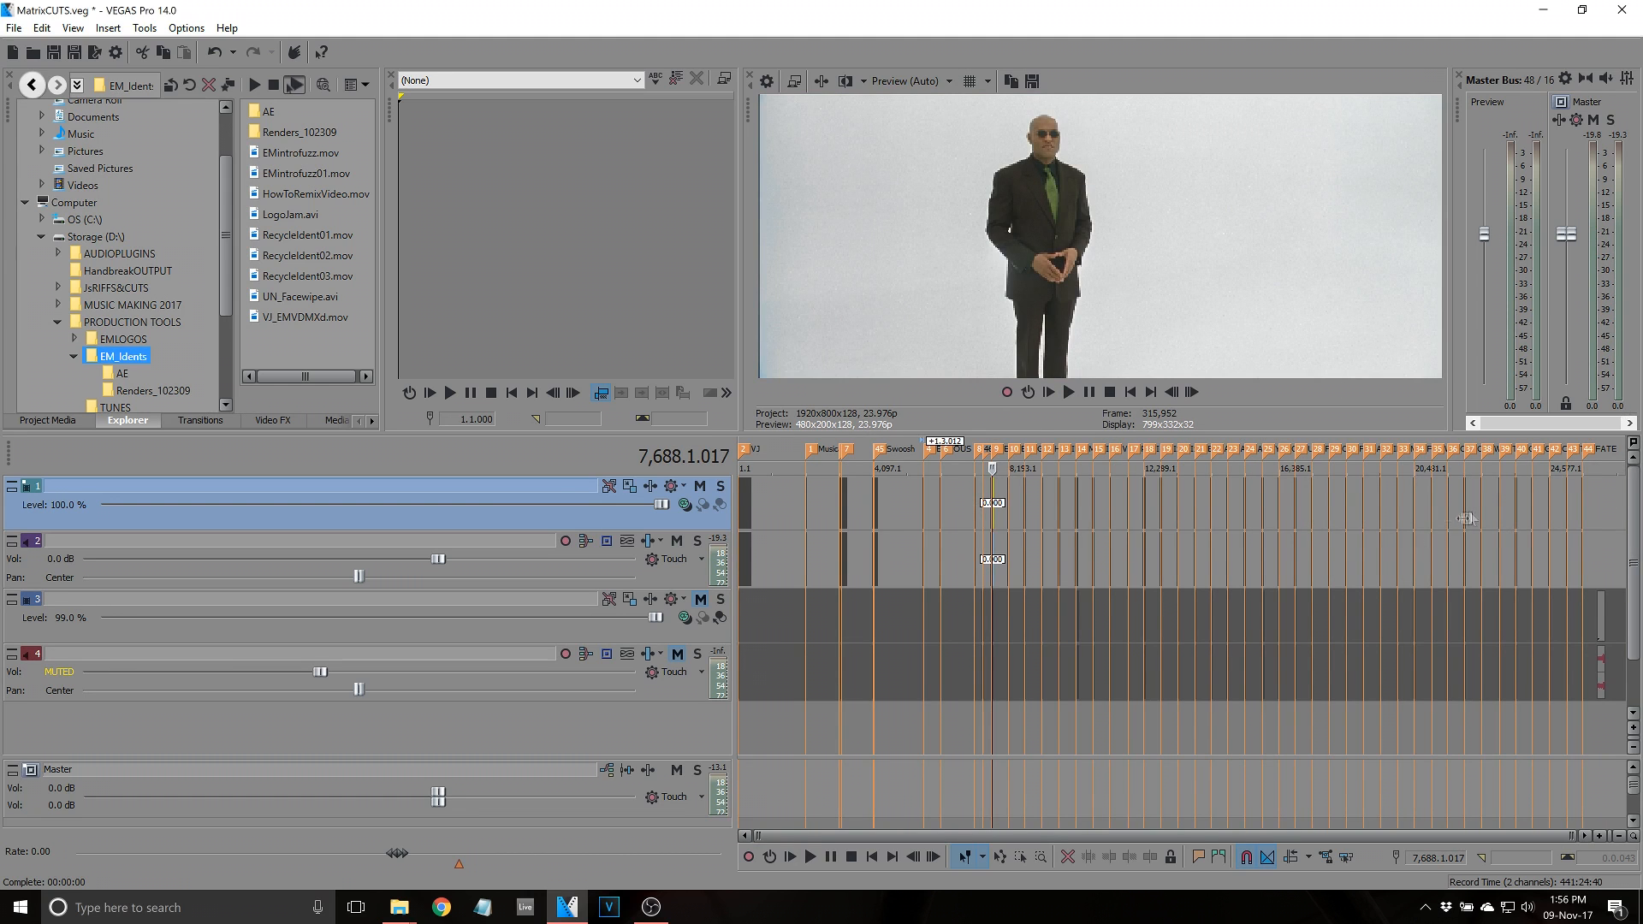
scroll(1199, 531, up, 10)
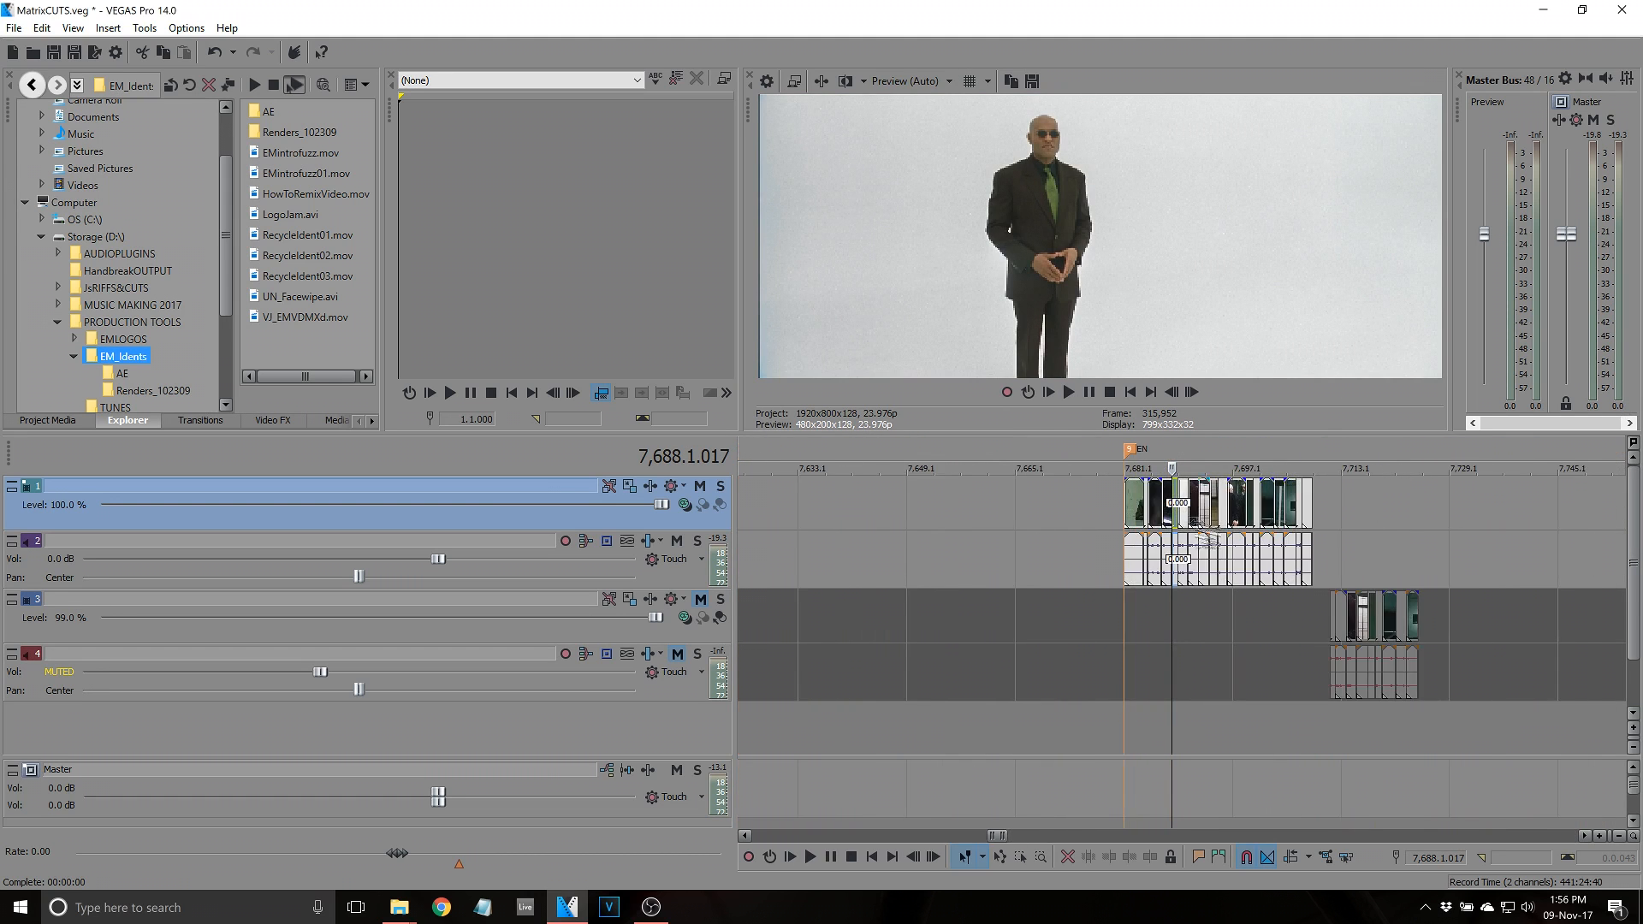
scroll(1199, 526, down, 6)
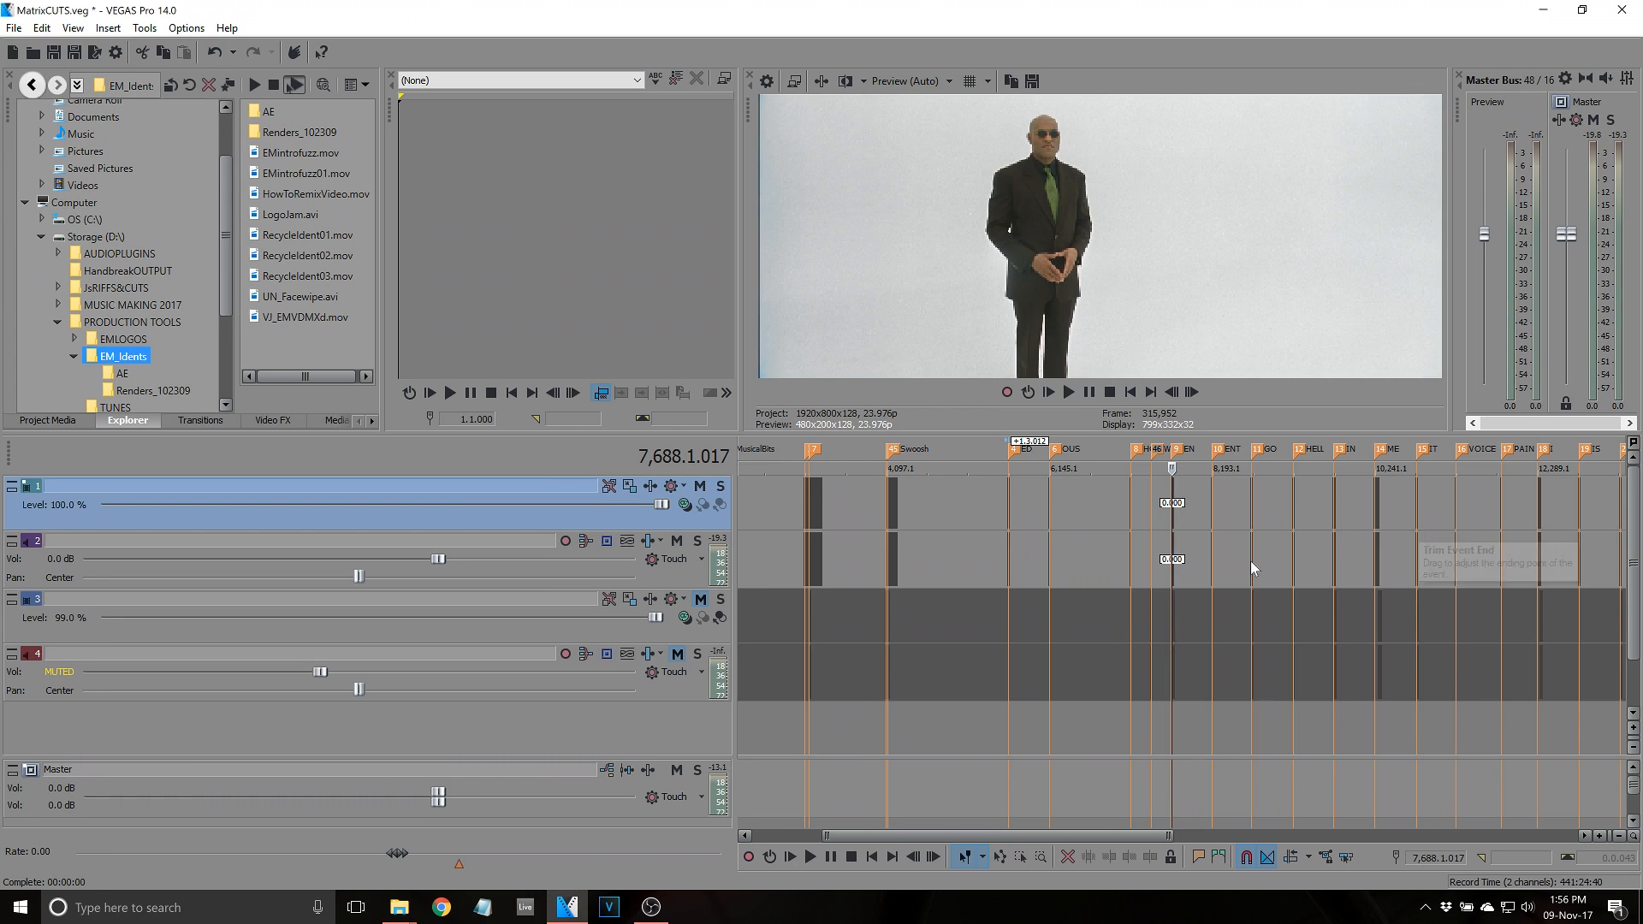
scroll(856, 514, down, 3)
scroll(1112, 546, up, 3)
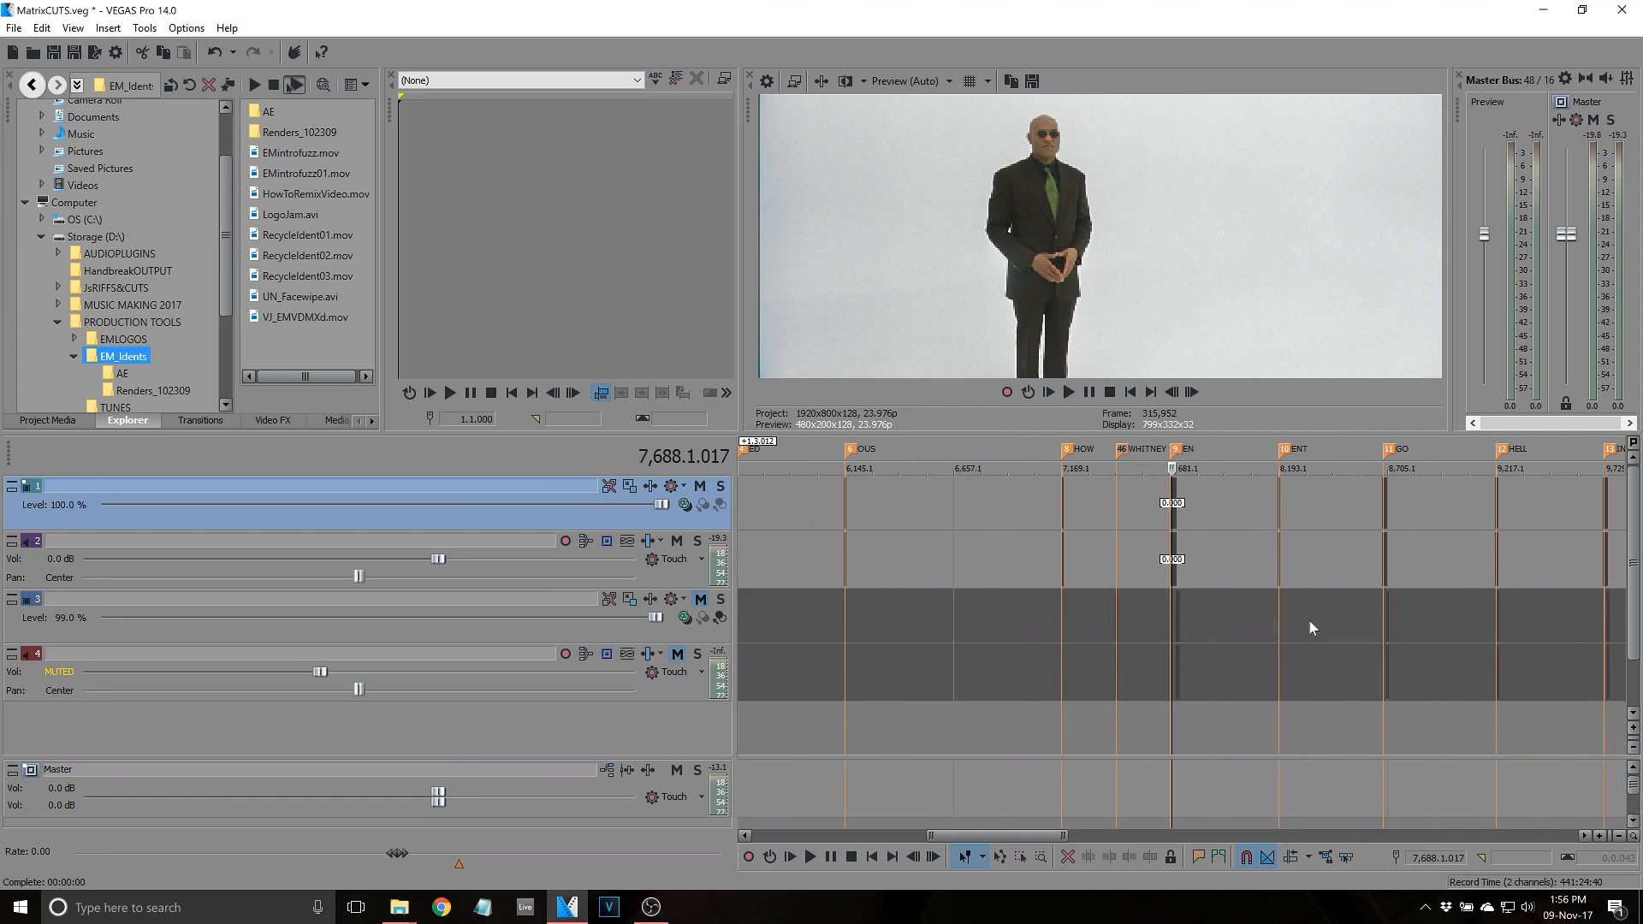
Go to the marked section near measure 8,685 and unmute video track 3 and audio track 4
click(1398, 582)
scroll(1387, 584, up, 5)
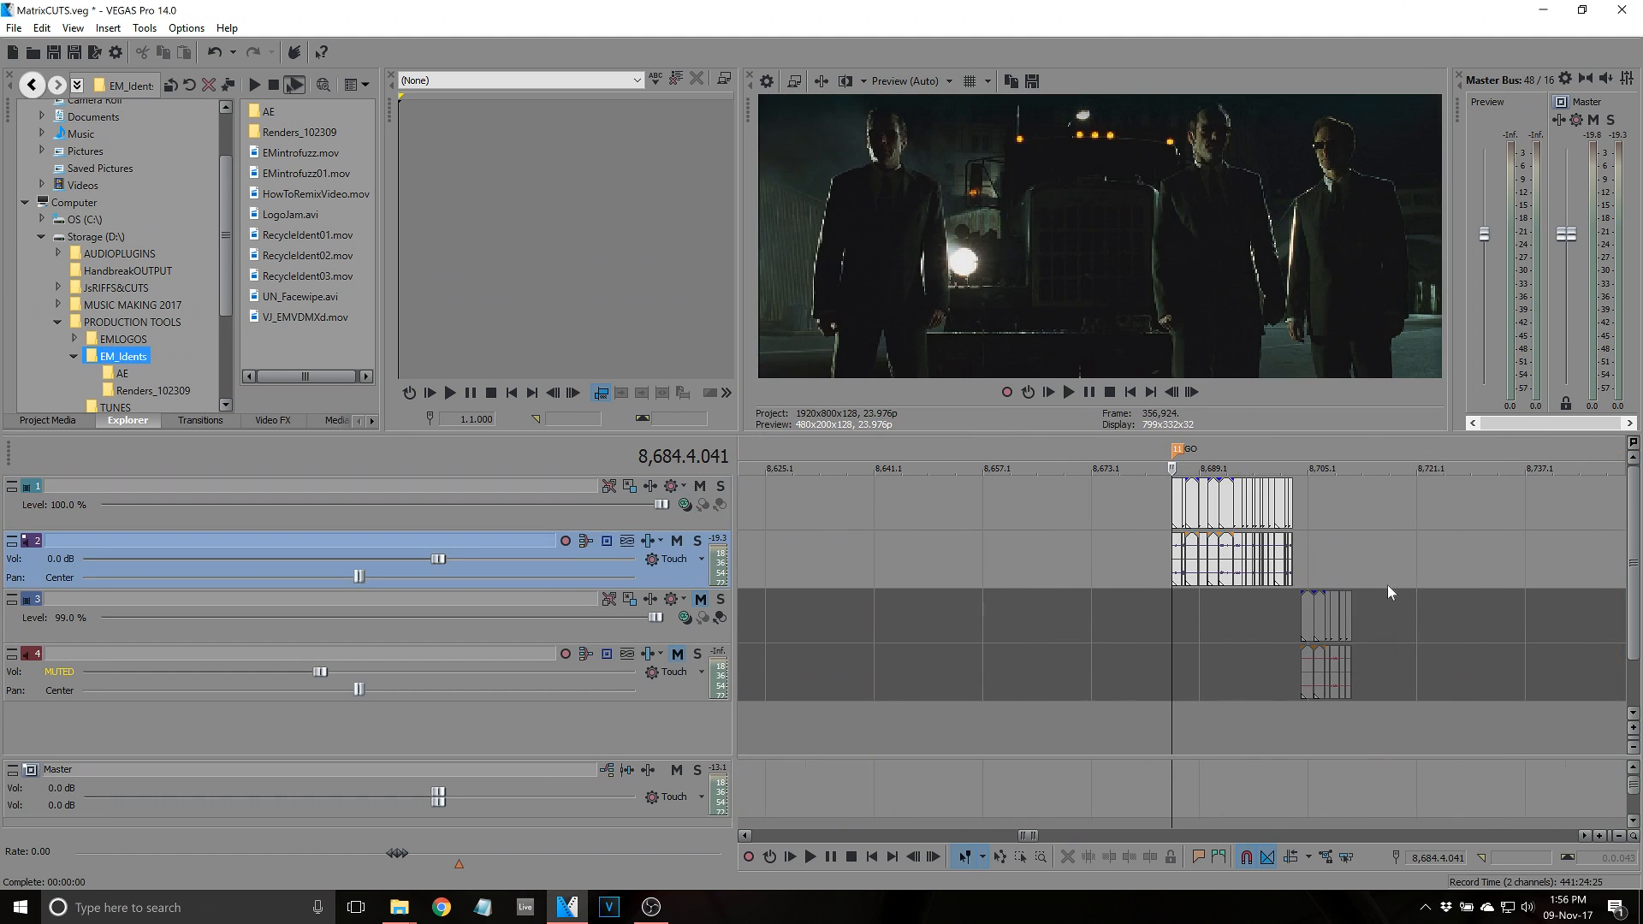
click(1305, 620)
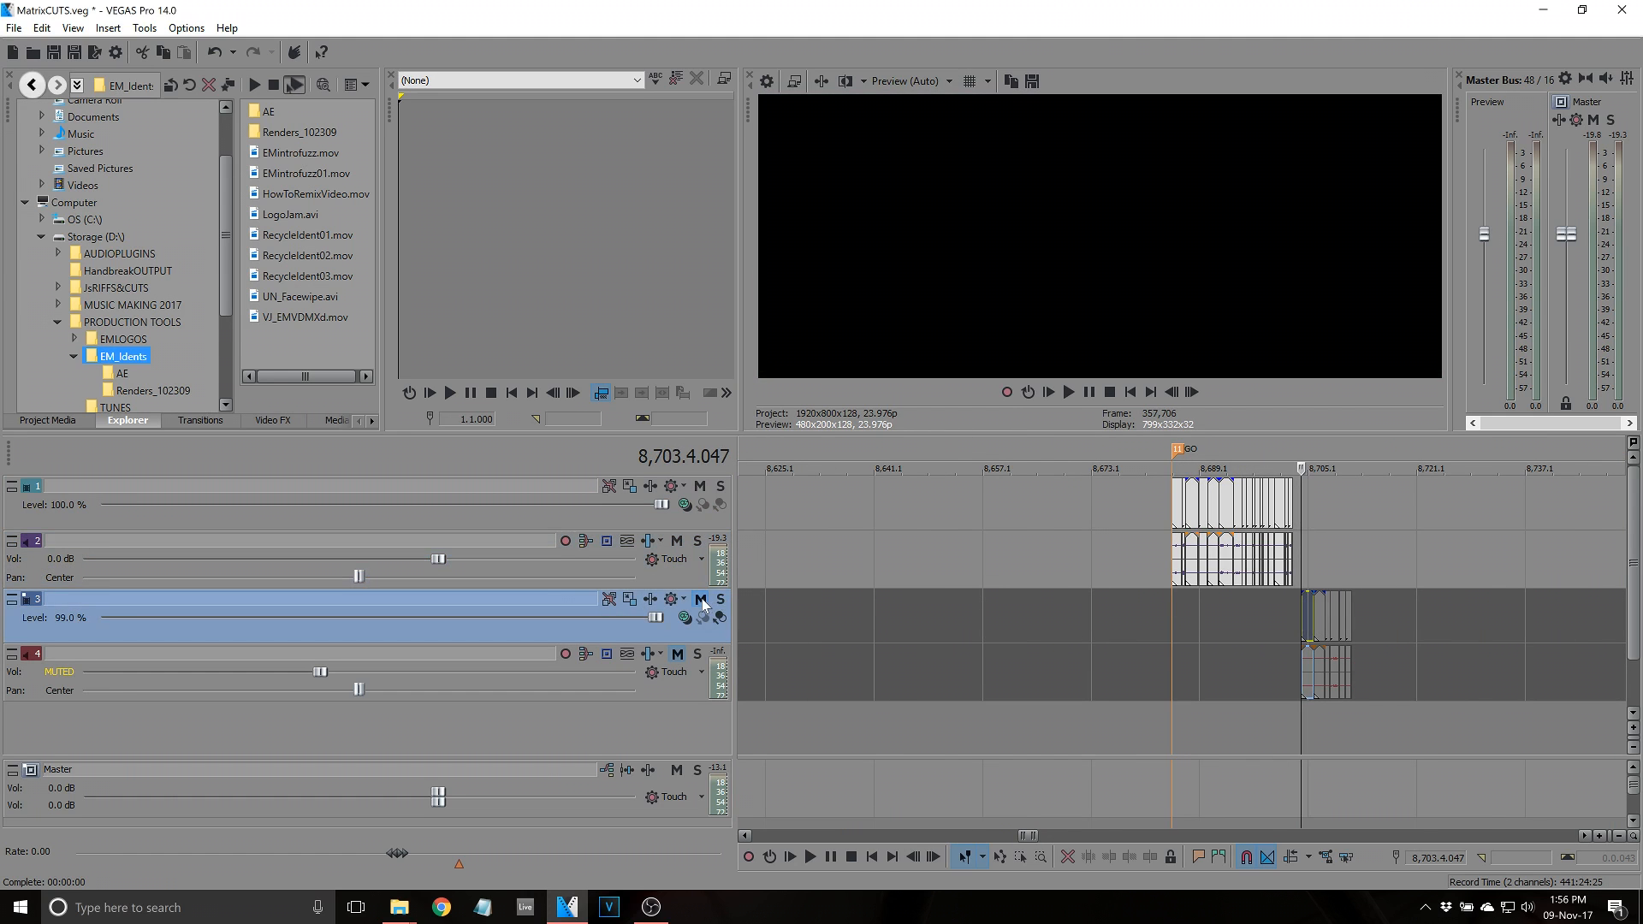
click(701, 599)
click(676, 653)
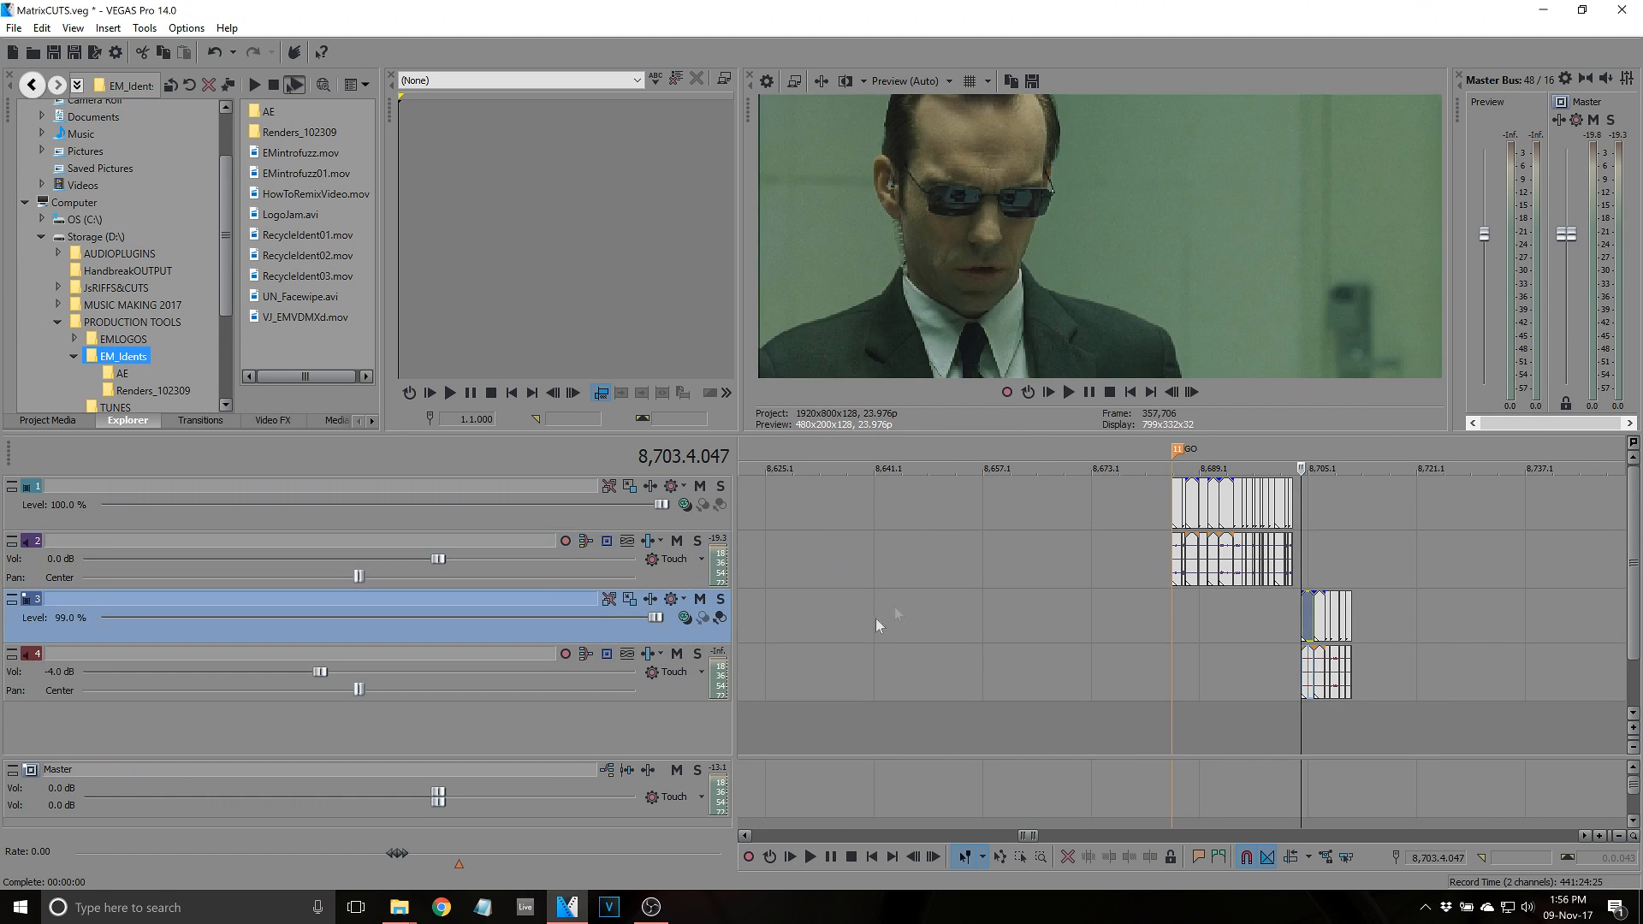
Play the first snippet on track 3, near measure 8,704, and compare it with the snippets on track 1
click(1165, 500)
click(1303, 618)
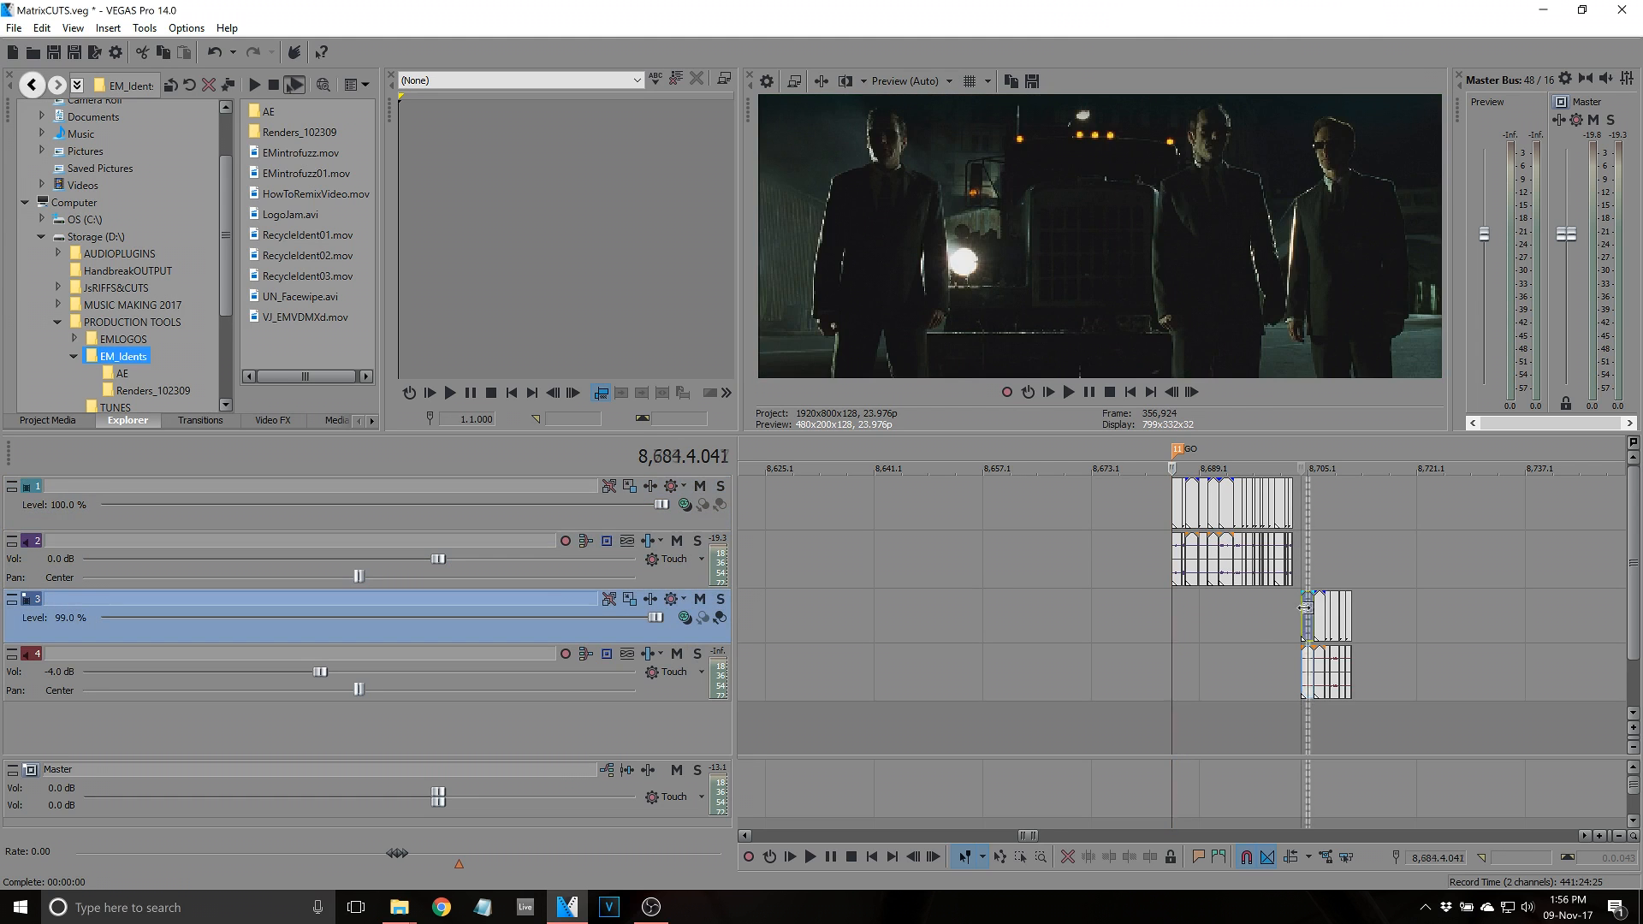
key(space)
scroll(1284, 599, up, 6)
scroll(1256, 634, down, 6)
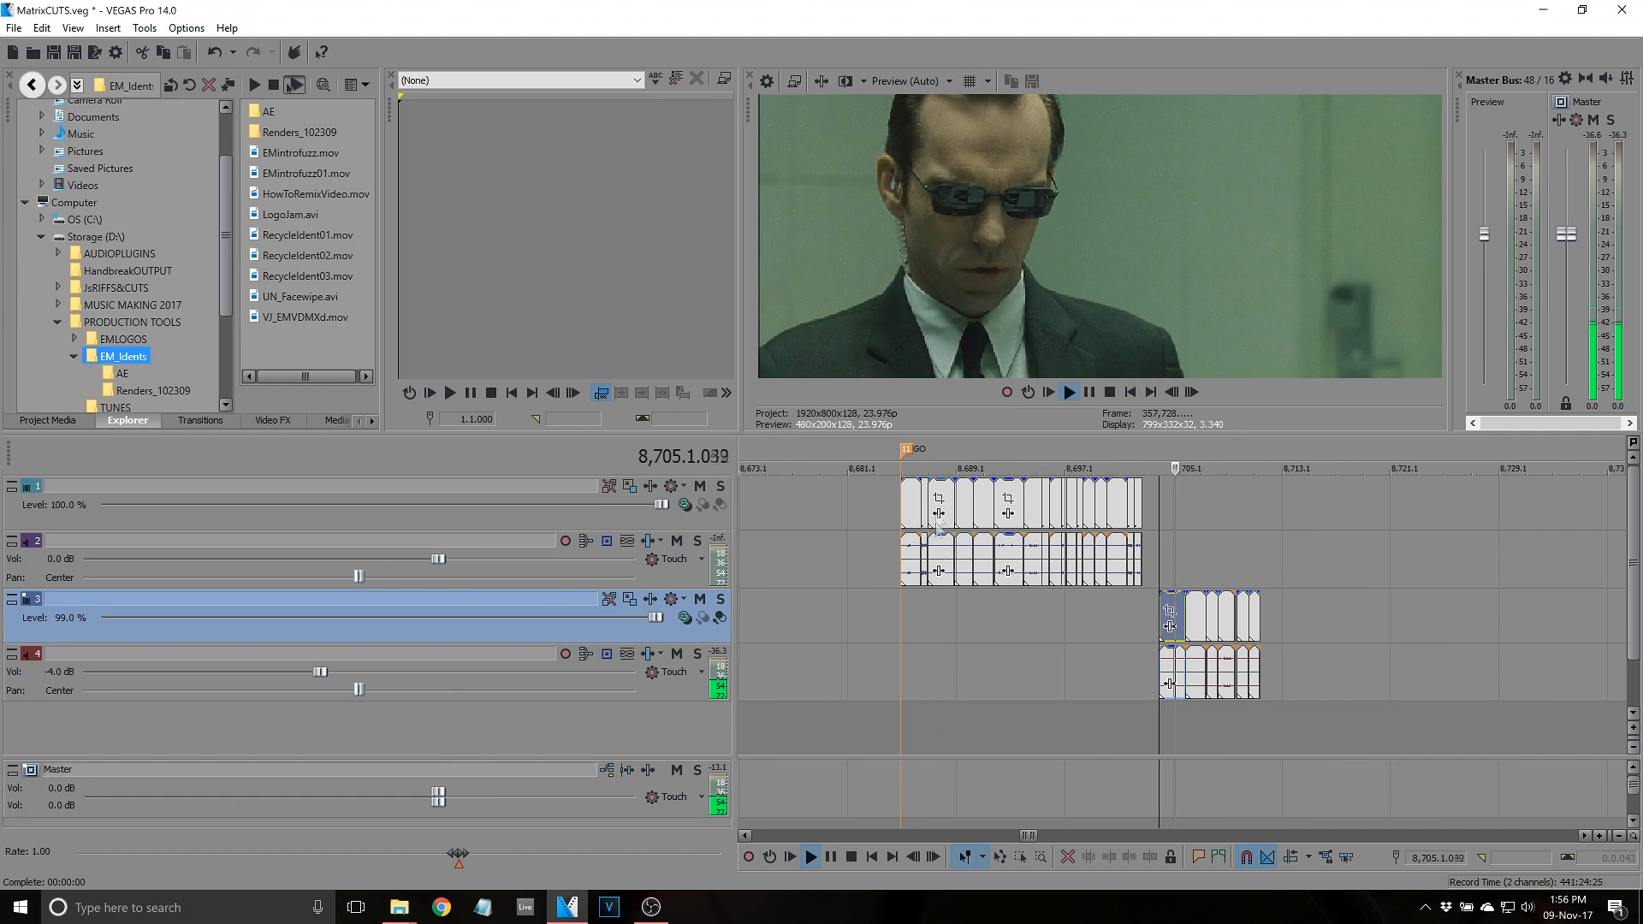
key(space)
Copy four separate snippets from track 1 of this section and paste them on track 3 near measure 8,715
click(939, 500)
ctrl+click(985, 501)
ctrl+click(1031, 495)
ctrl+click(1072, 498)
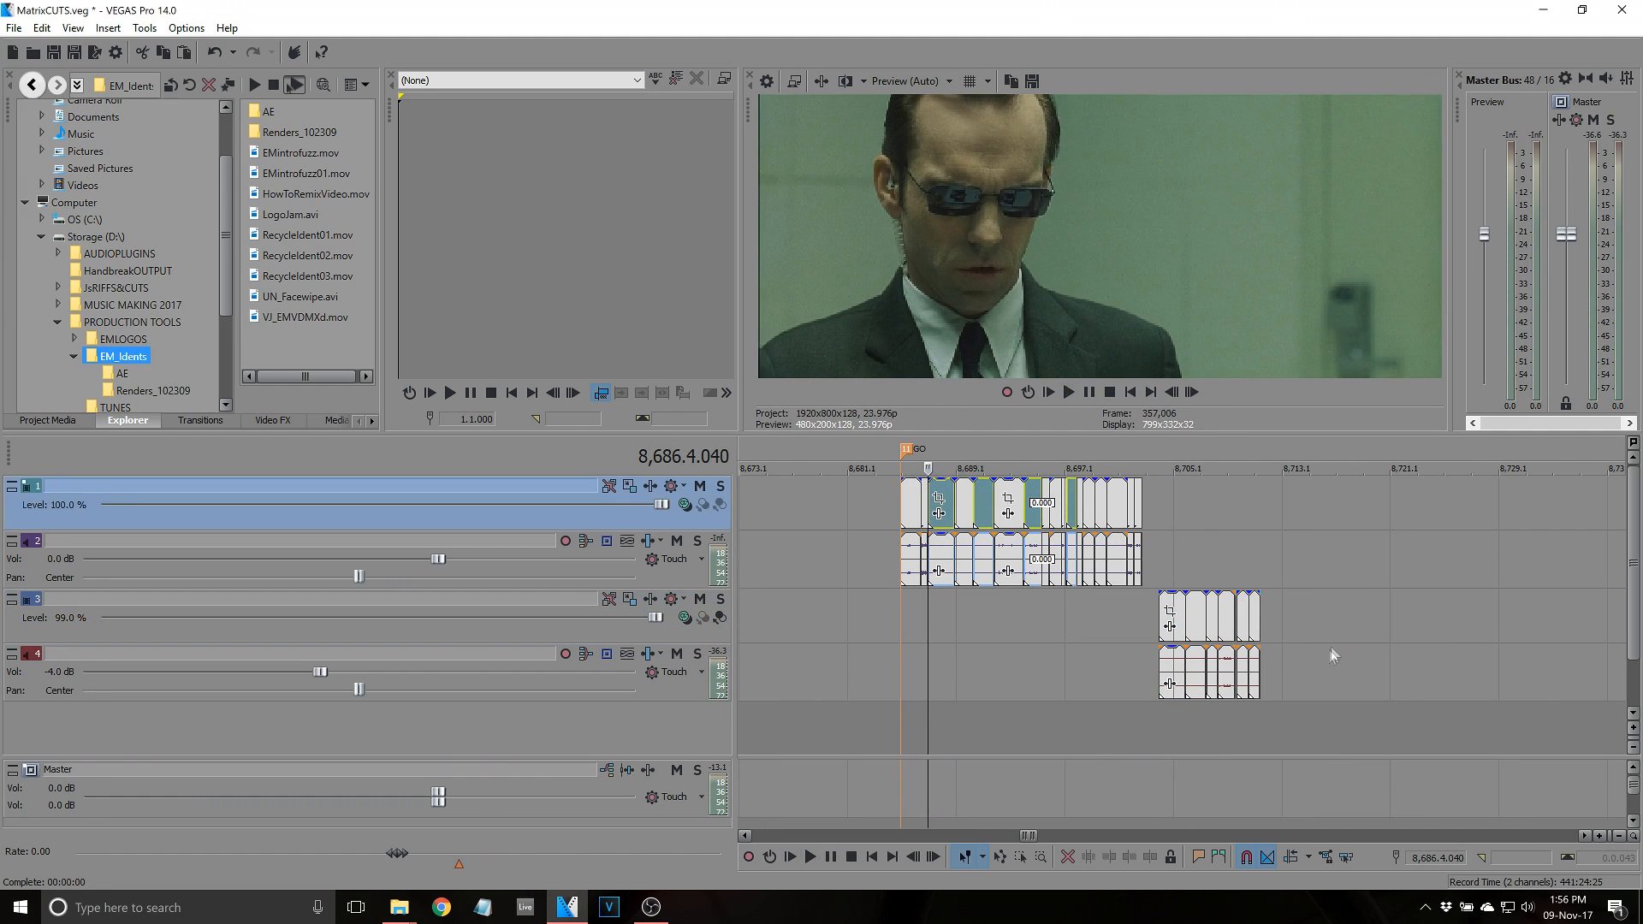
click(1311, 615)
key(ctrl+v)
Move the pasted snippets together end to end on track 3 and select the first one
mouse_move(1359, 610)
mouse_down()
mouse_move(1339, 608)
mouse_move(1386, 609)
mouse_move(1360, 610)
mouse_move(1381, 626)
mouse_up()
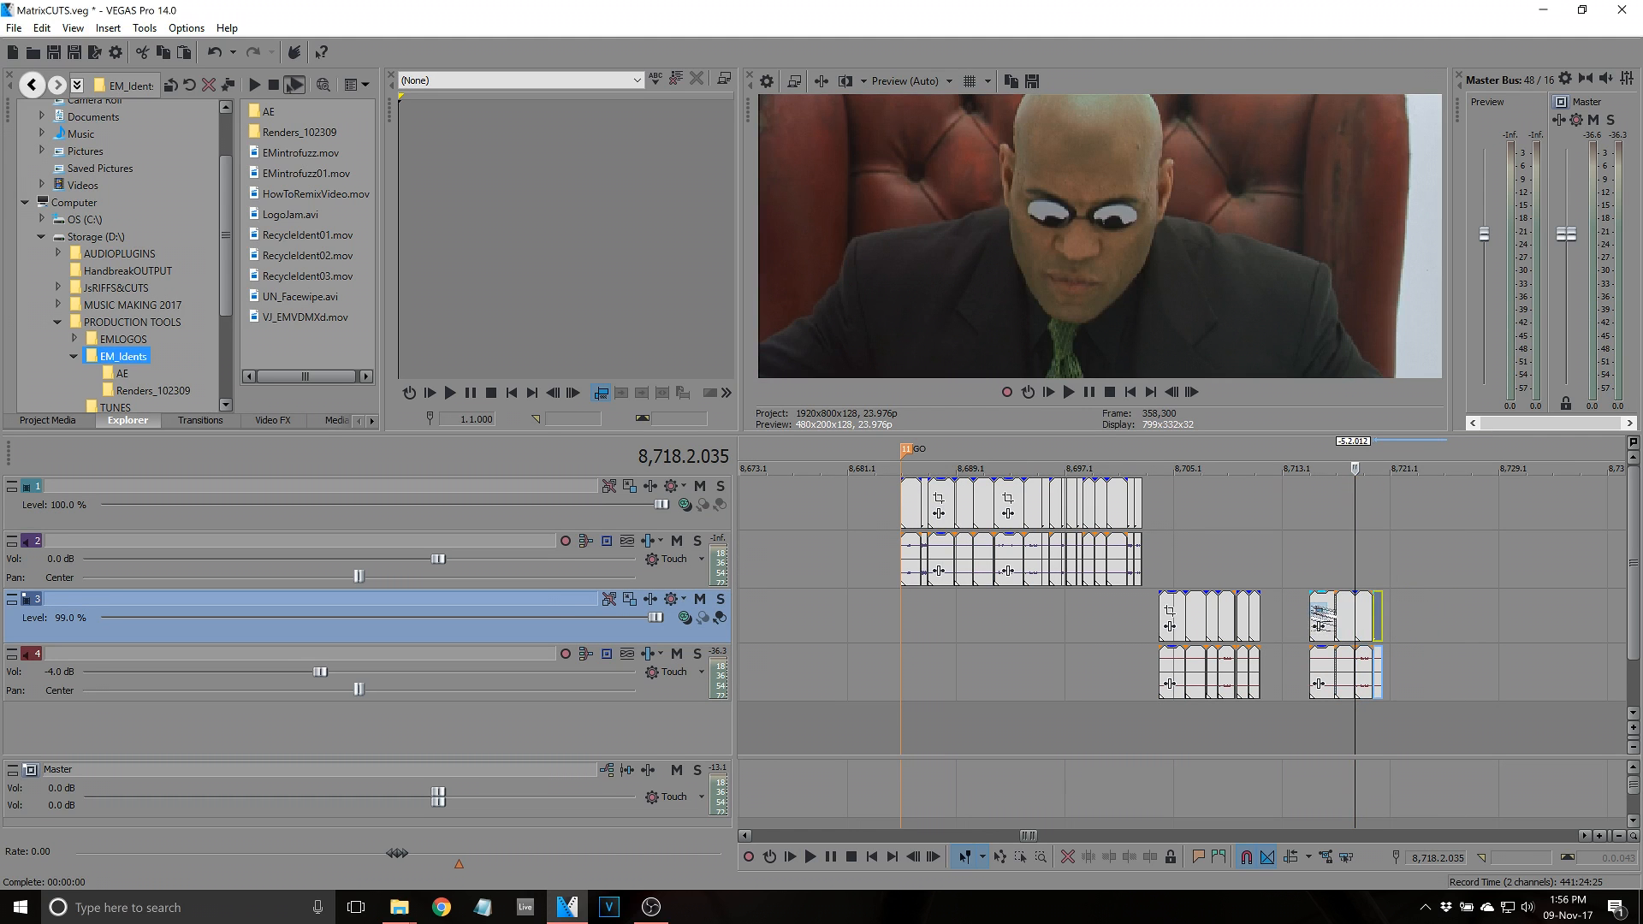
click(1318, 610)
click(534, 116)
click(1310, 606)
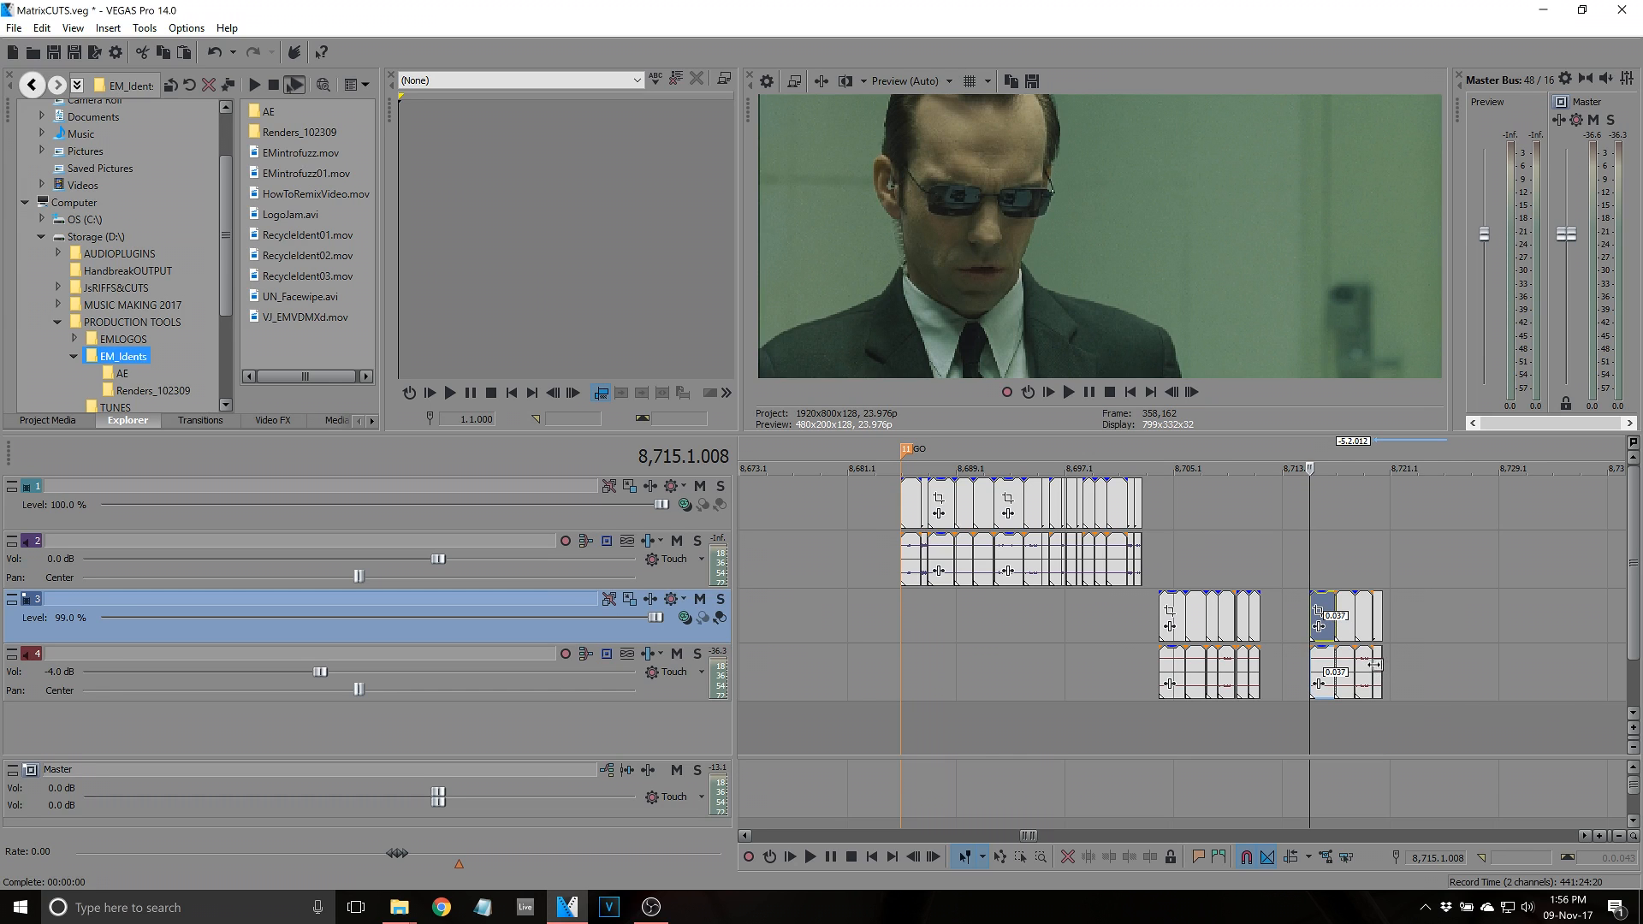
Switch to Chrome, open subzin.com and search its movie quotes for "lets cut it up"
click(442, 907)
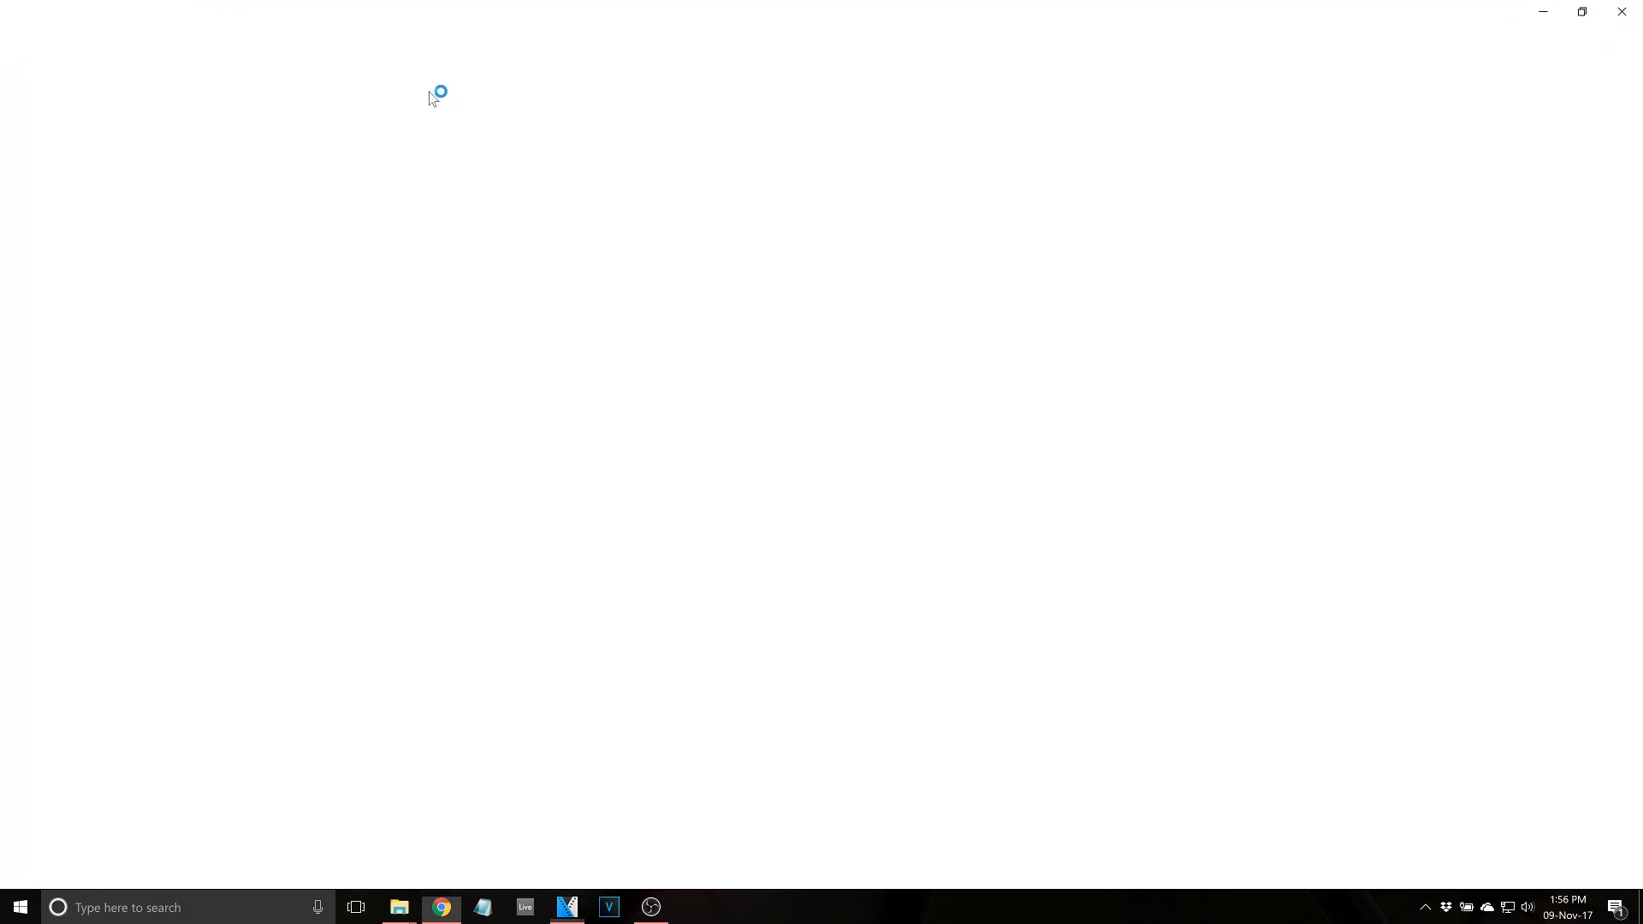
text(subzin)
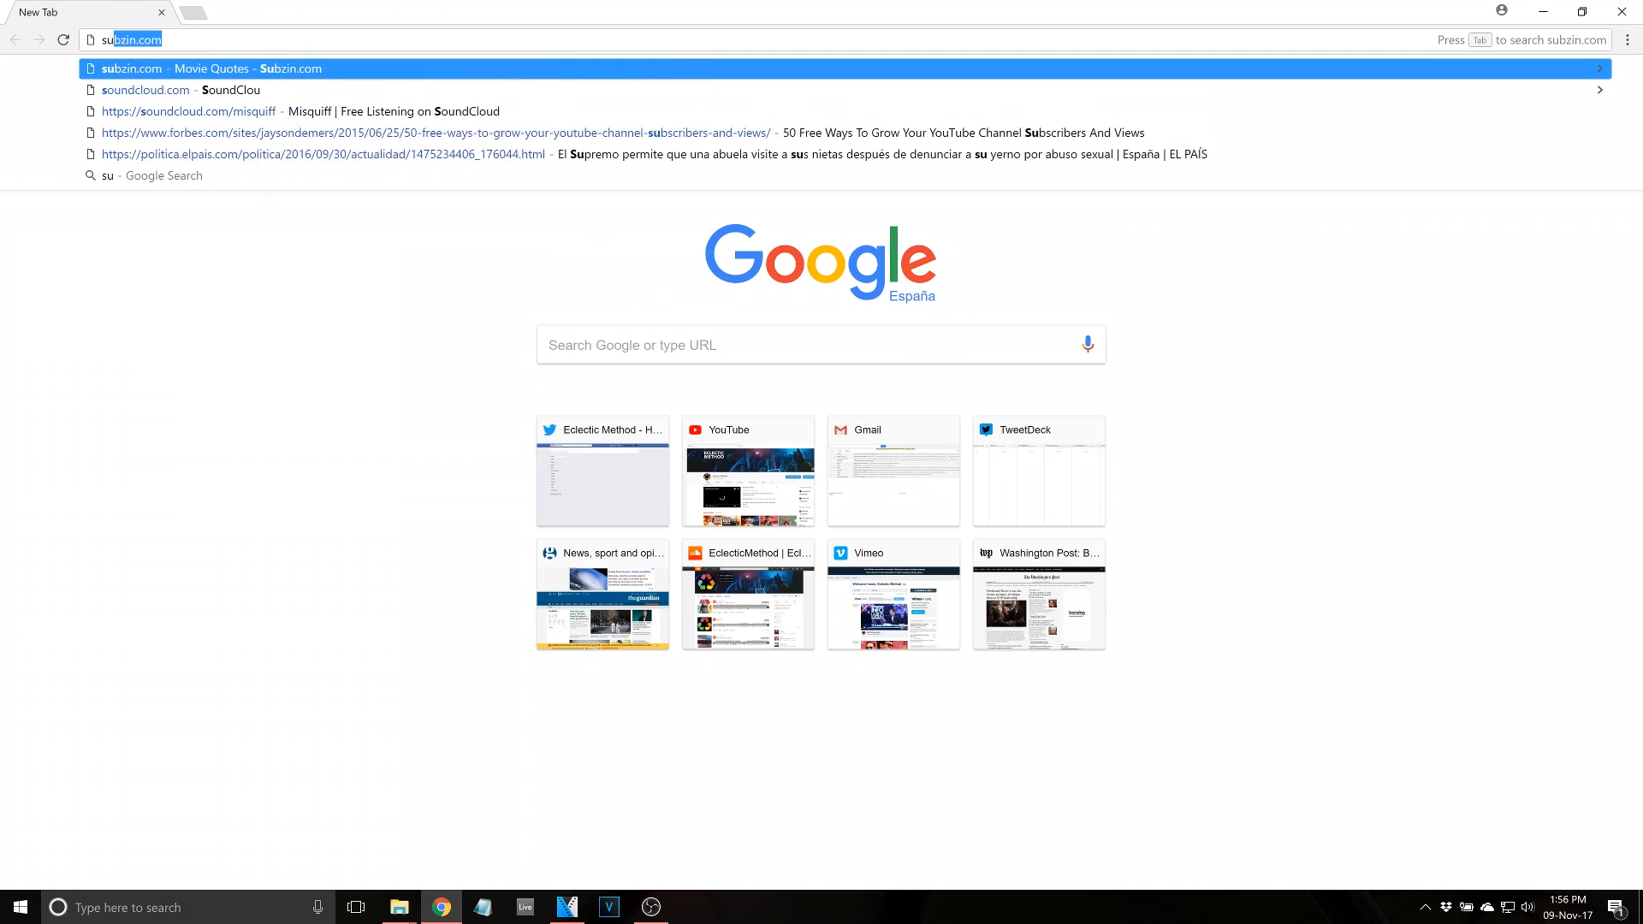
text(.com)
key(Return)
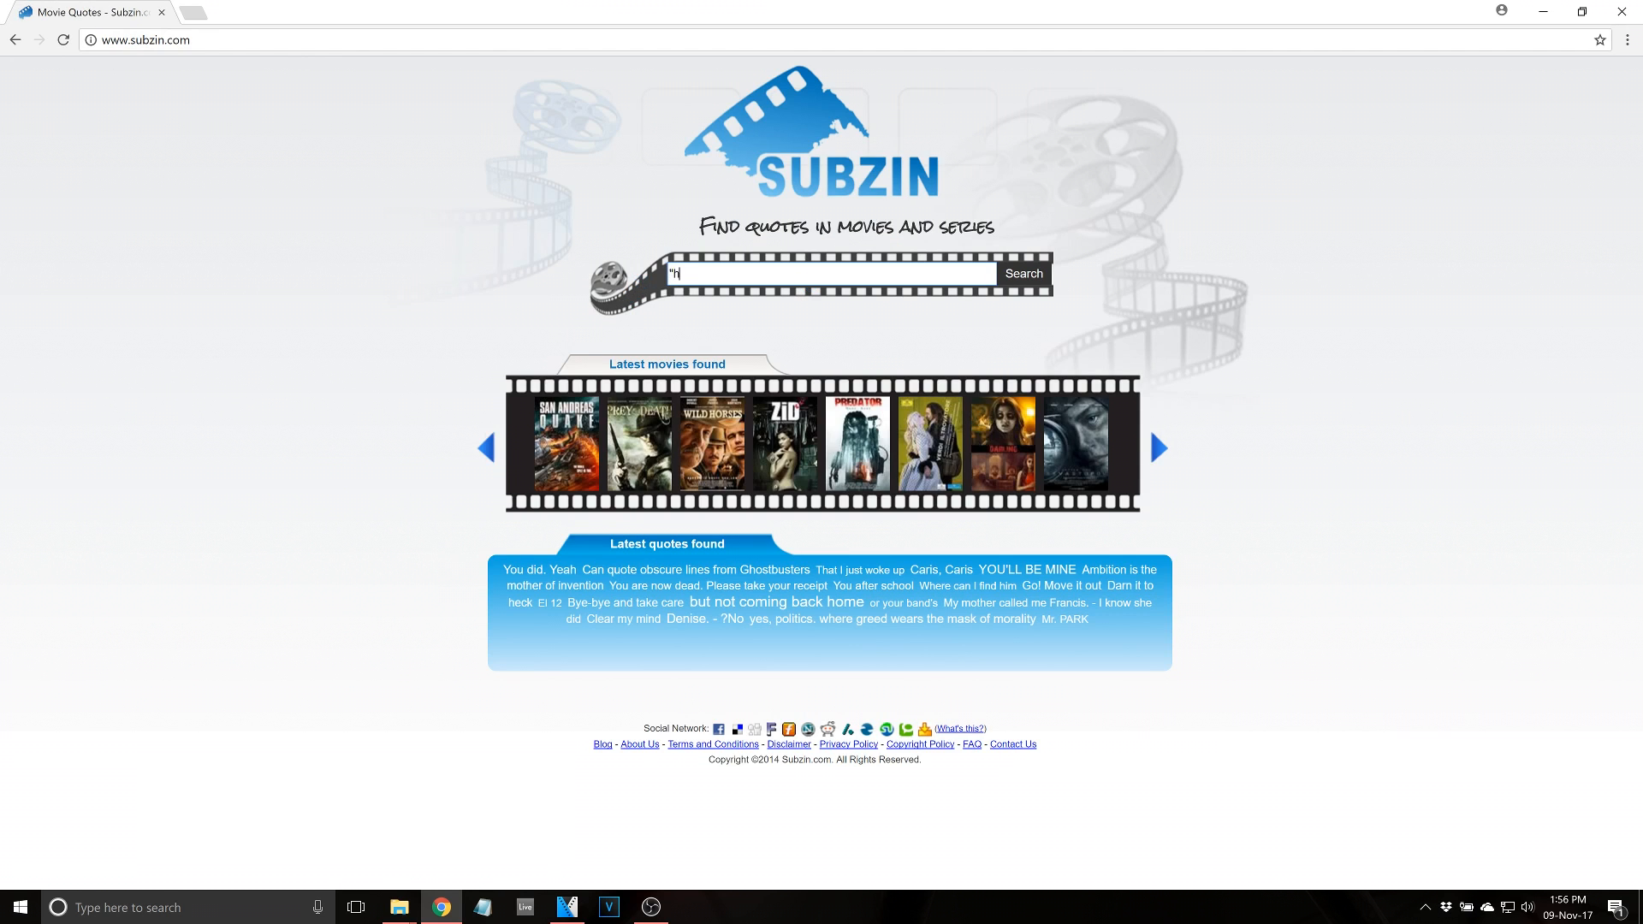
text("lets cut it up")
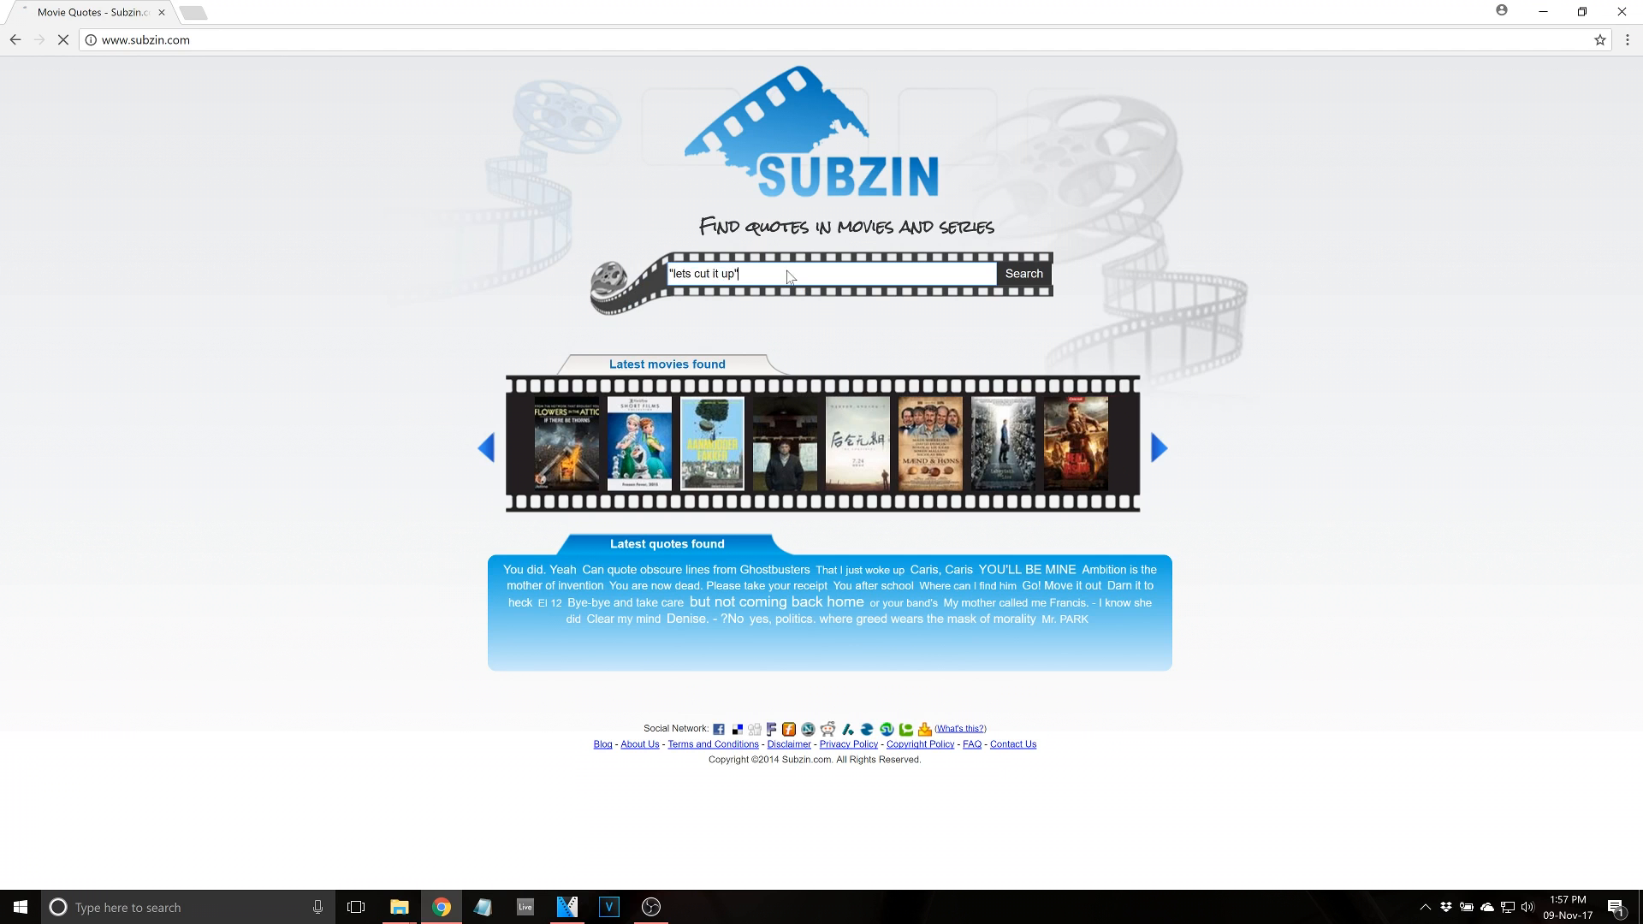
key(Return)
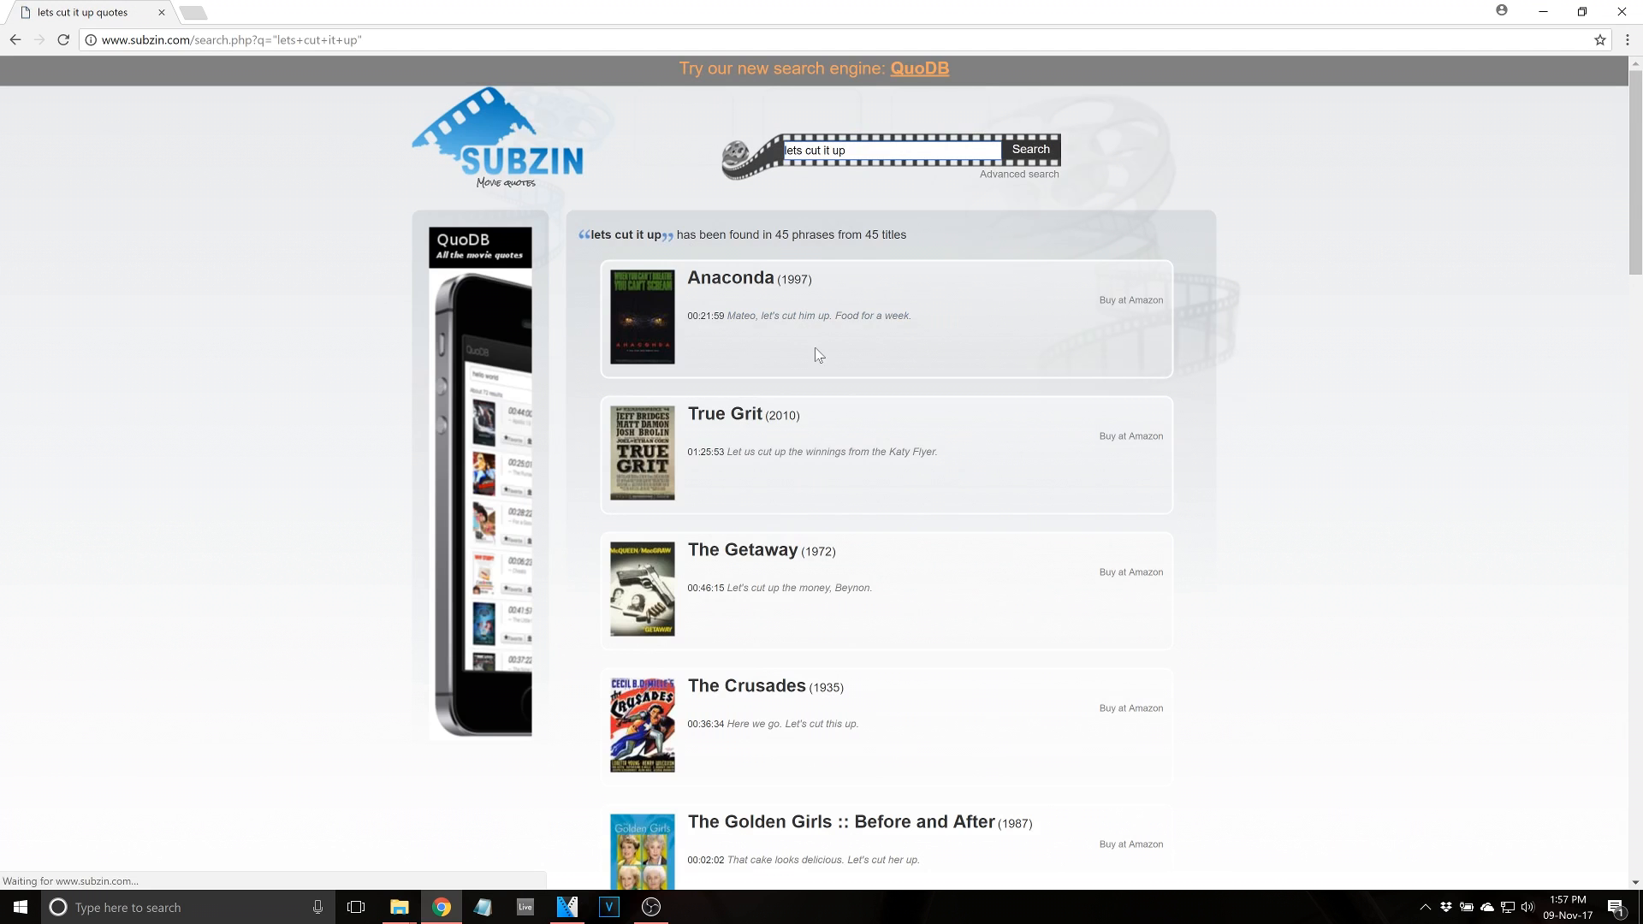
Look through the Subzin search results for the film titles, timestamps and quote lines matching the phrase
scroll(792, 318, down, 2)
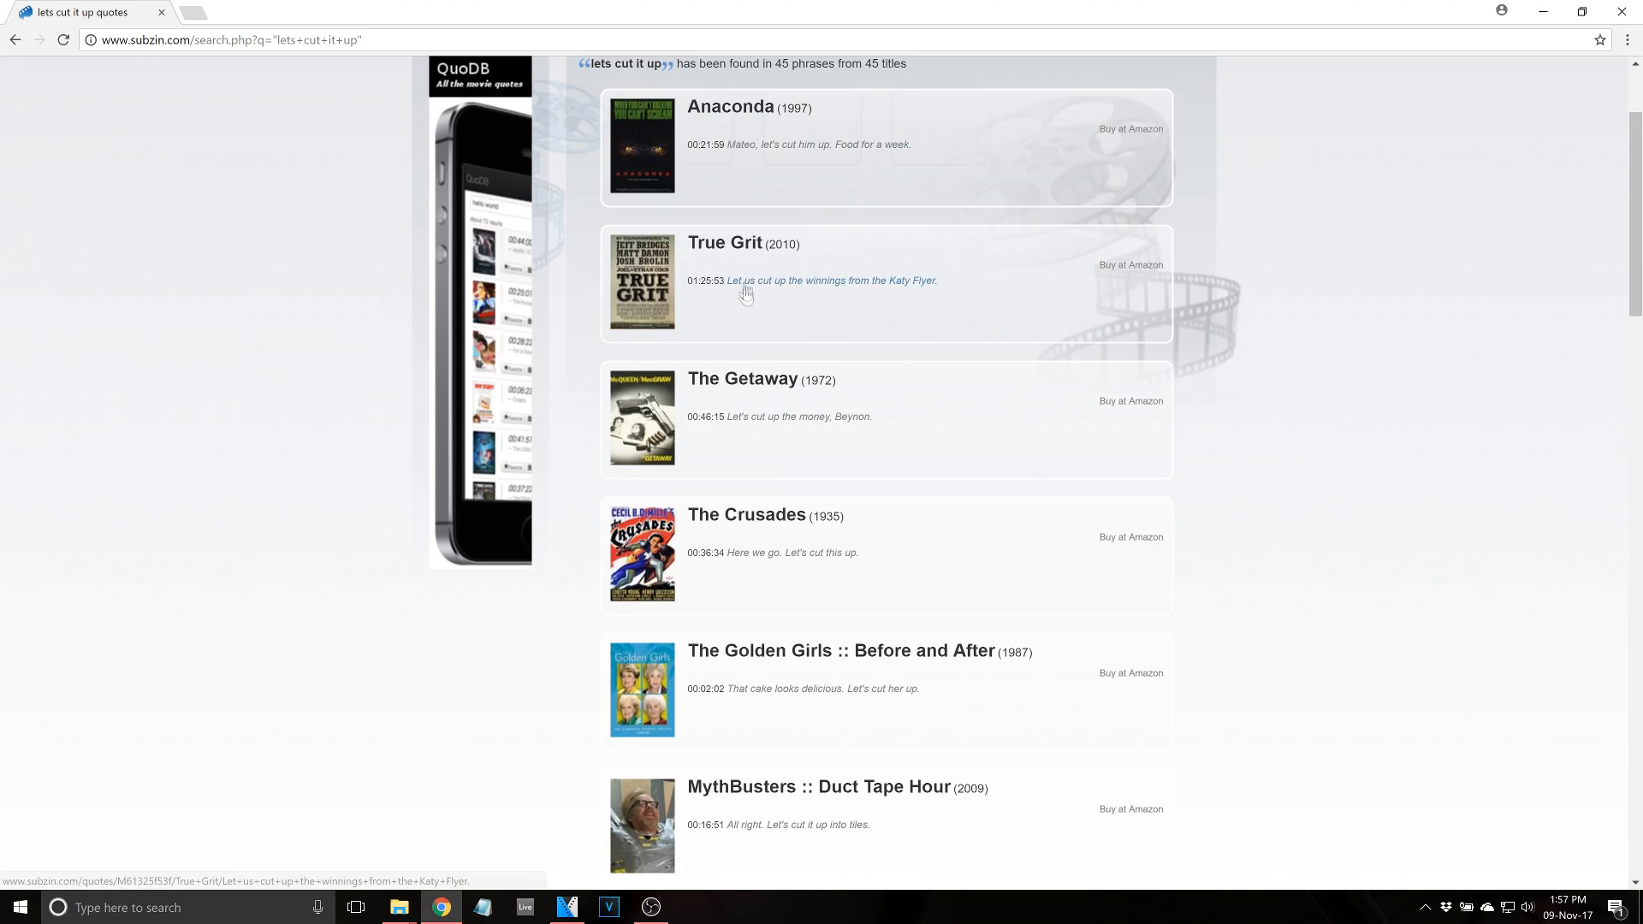
scroll(746, 283, down, 5)
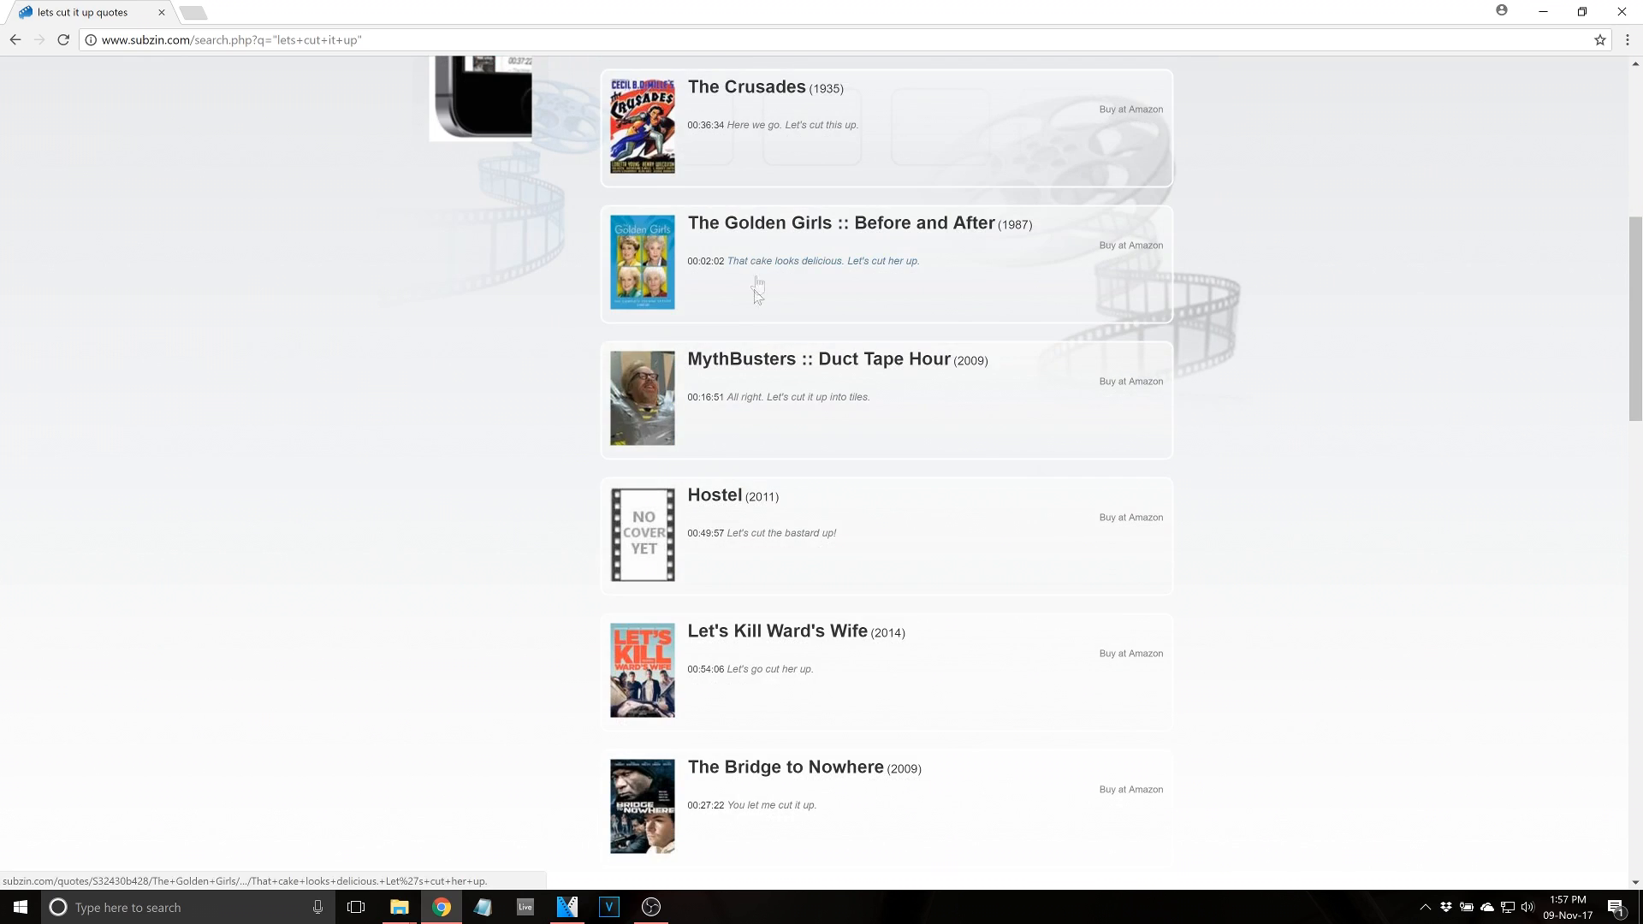
scroll(755, 287, down, 2)
scroll(746, 347, up, 9)
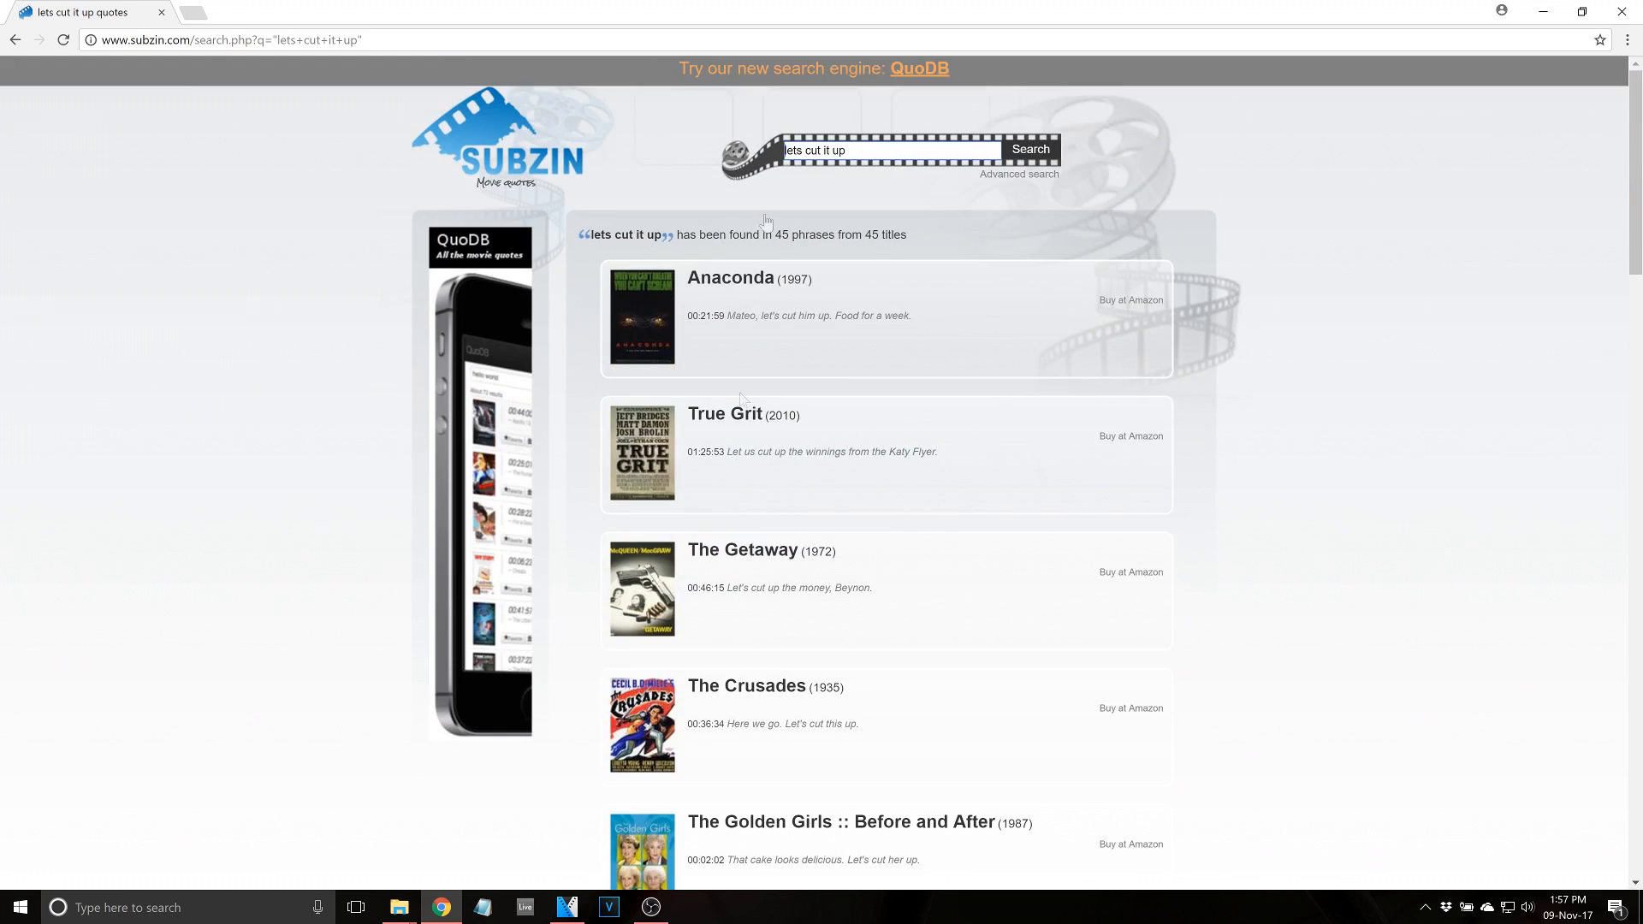
Close the browser to return to VEGAS Pro, place the playhead at the HELL section on track 1, and survey the marked sections
click(1621, 11)
scroll(1357, 544, down, 4)
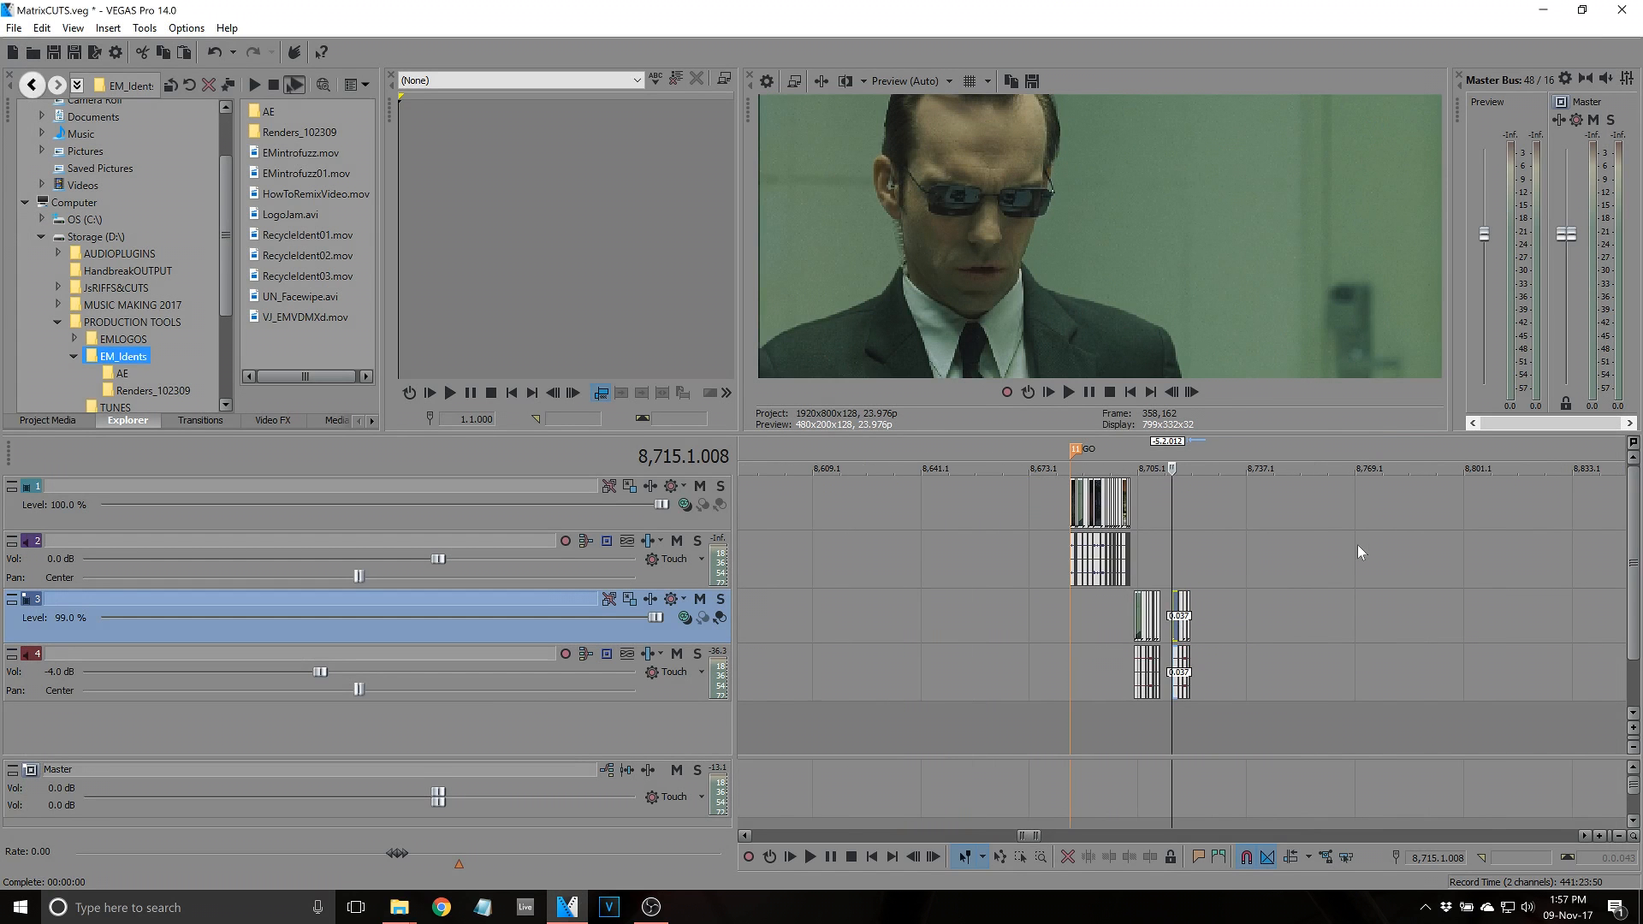
scroll(1357, 546, down, 3)
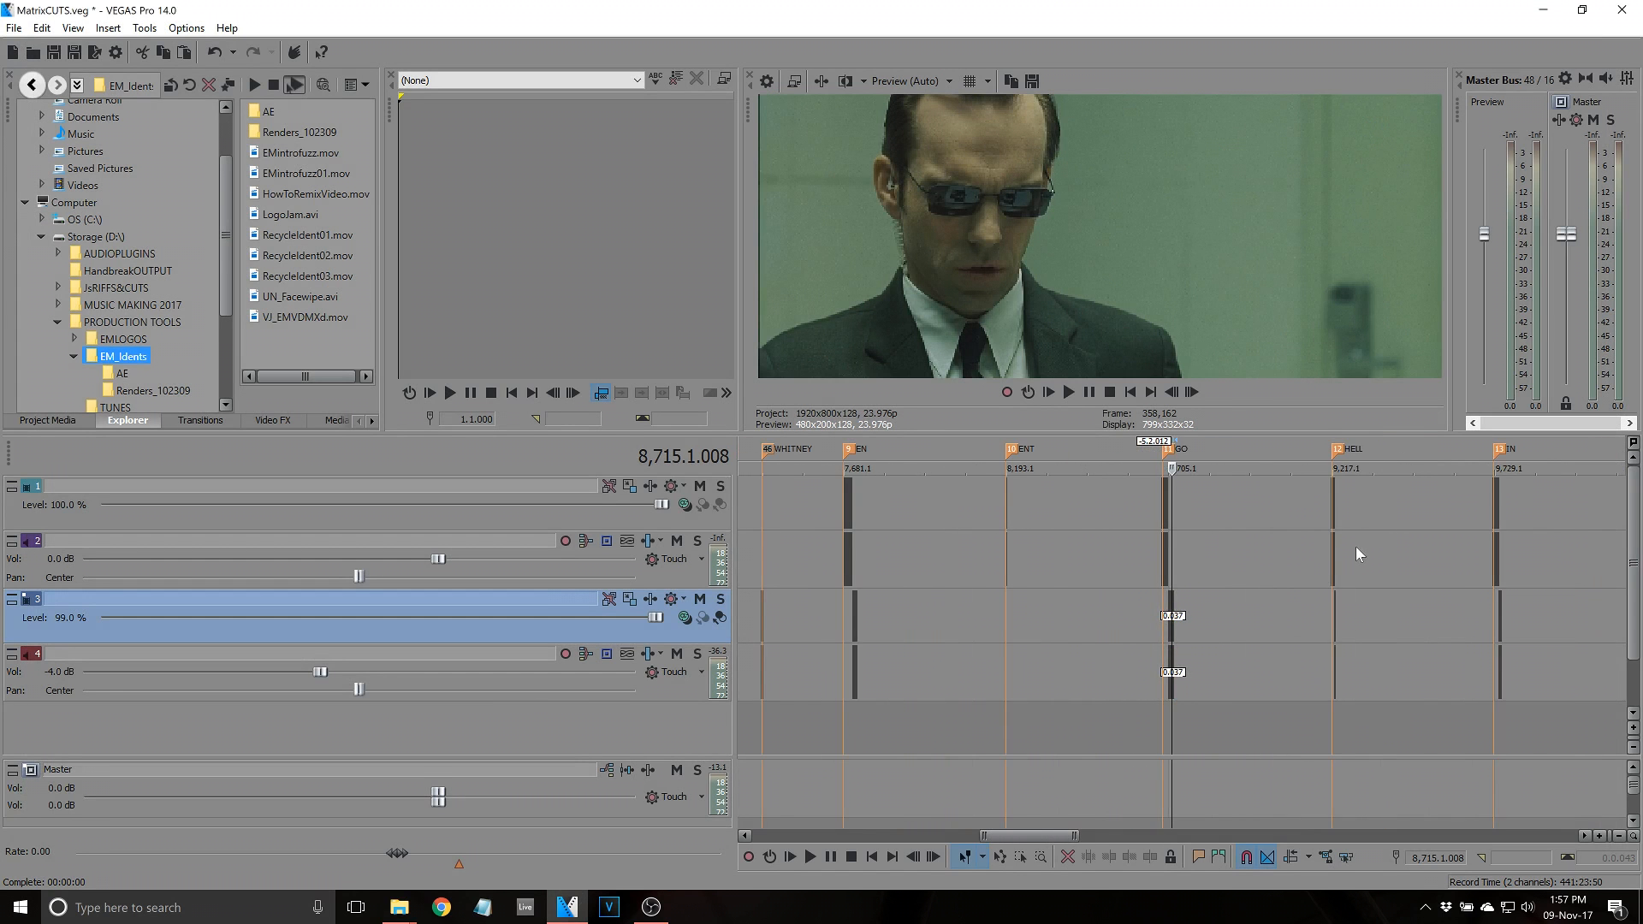
click(1332, 494)
scroll(1381, 573, up, 8)
scroll(1378, 581, down, 10)
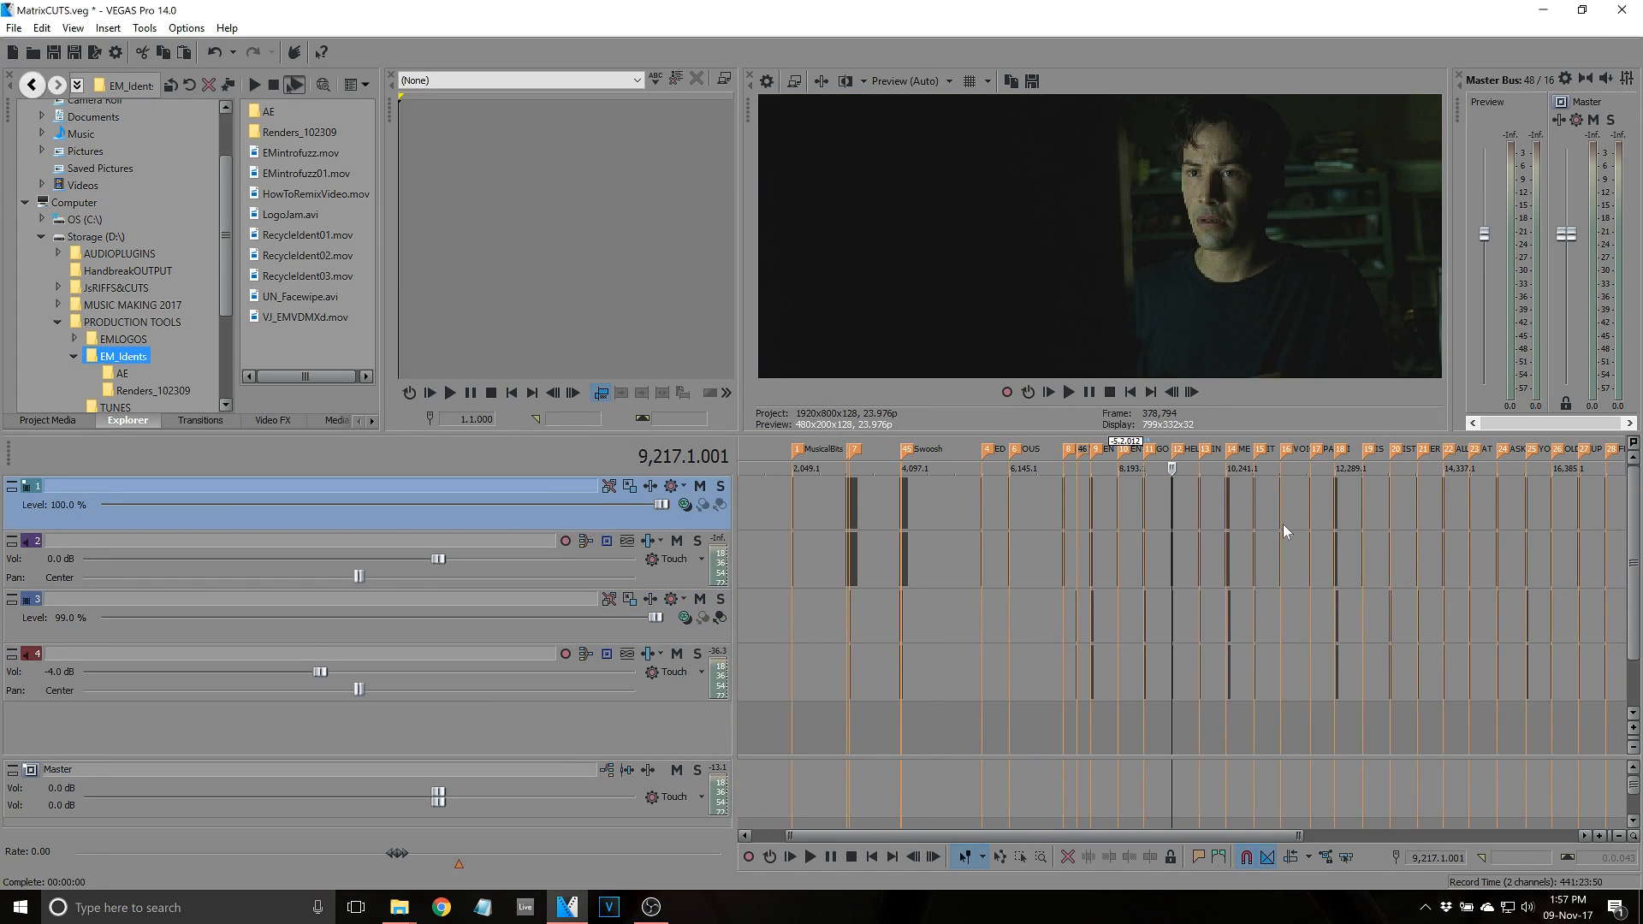
click(650, 907)
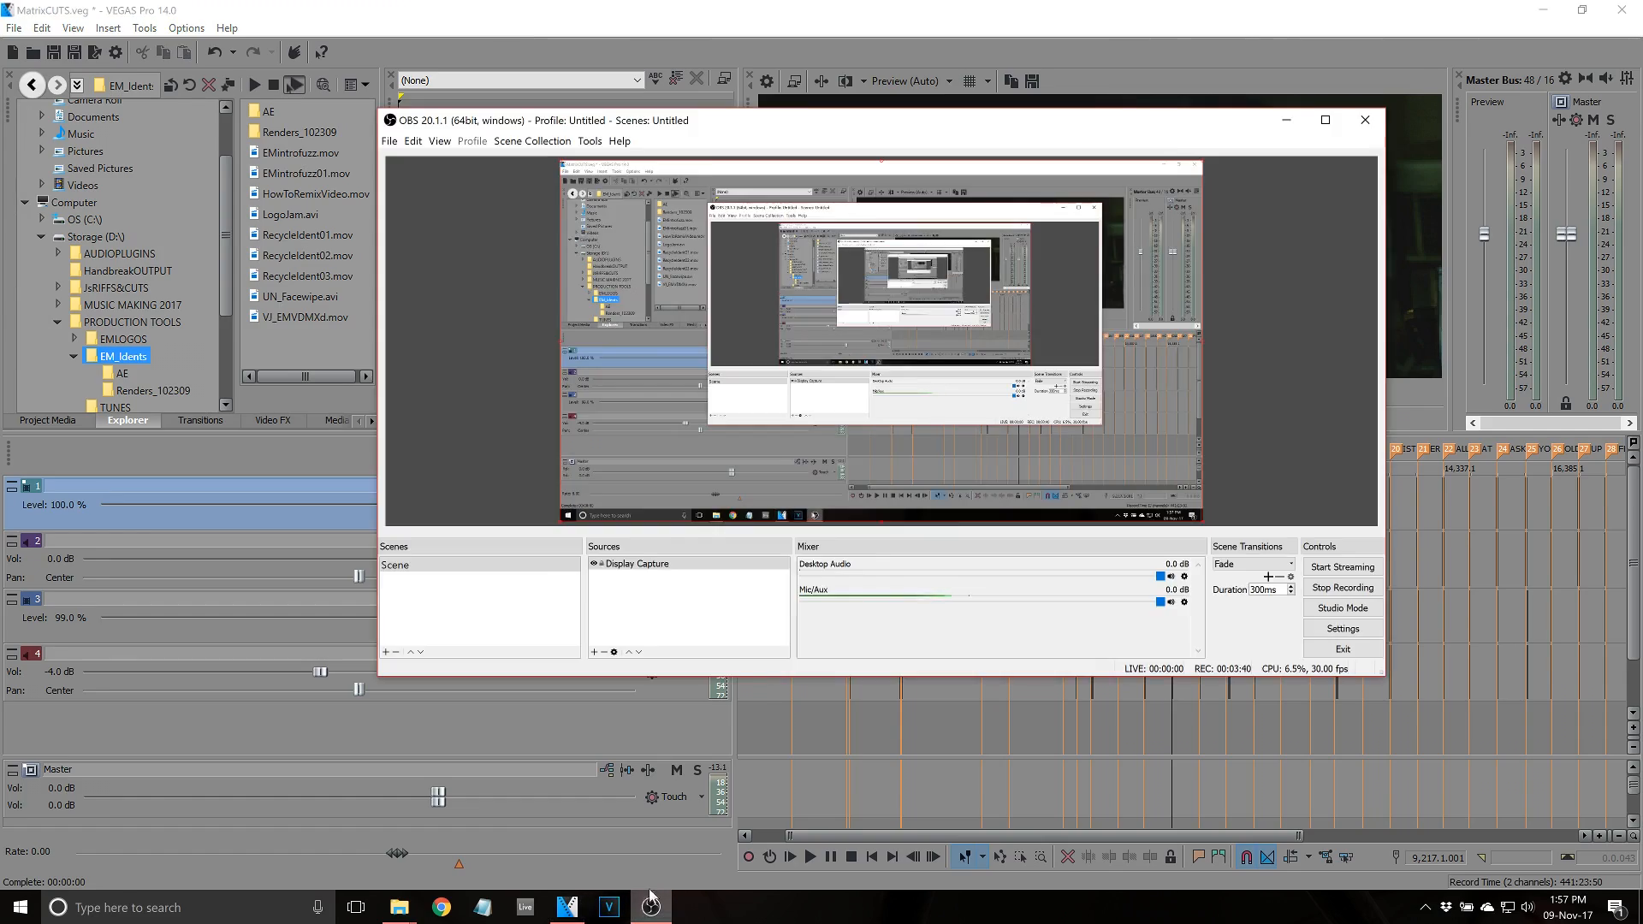